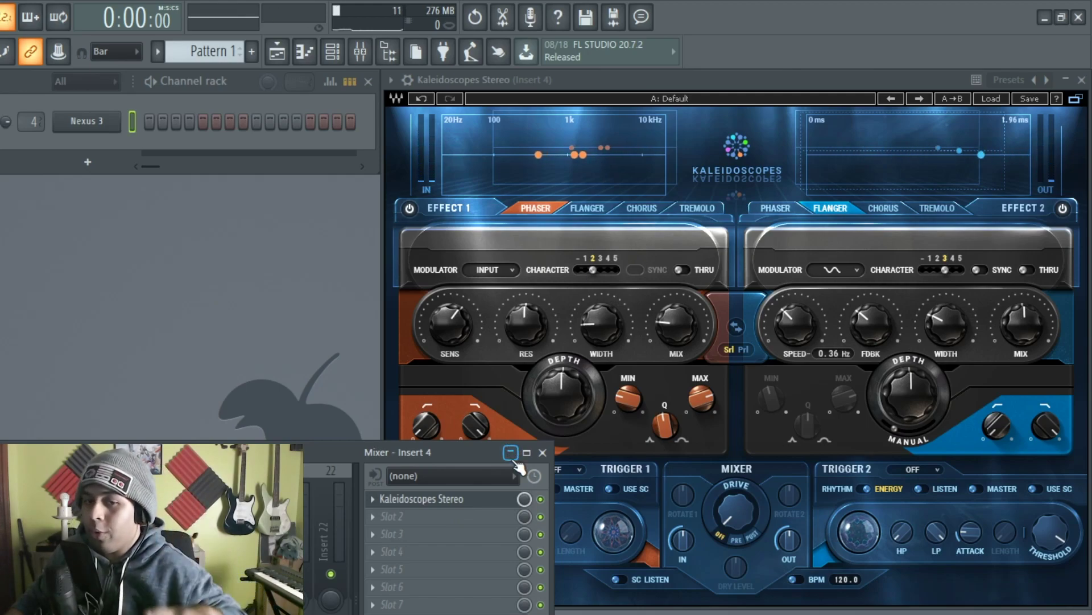
# - Switch off Effect 2 and compare Effect 1's mix at 0 and at maximum, leaving it at maximum
pyautogui.click(837, 75)
pyautogui.click(1063, 209)
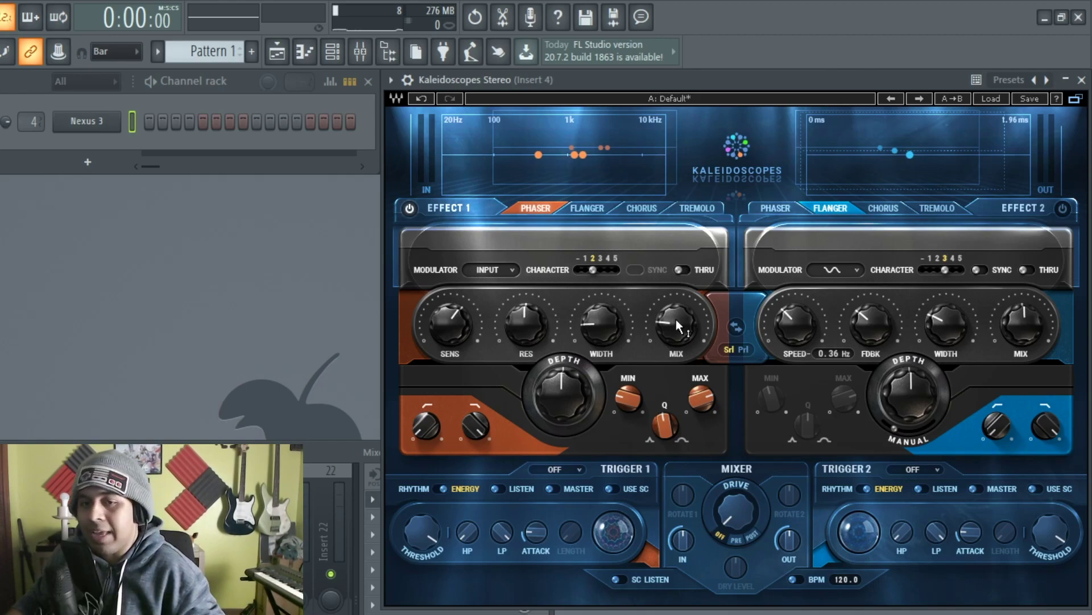
pyautogui.moveTo(676, 320); pyautogui.dragTo(676, 352)
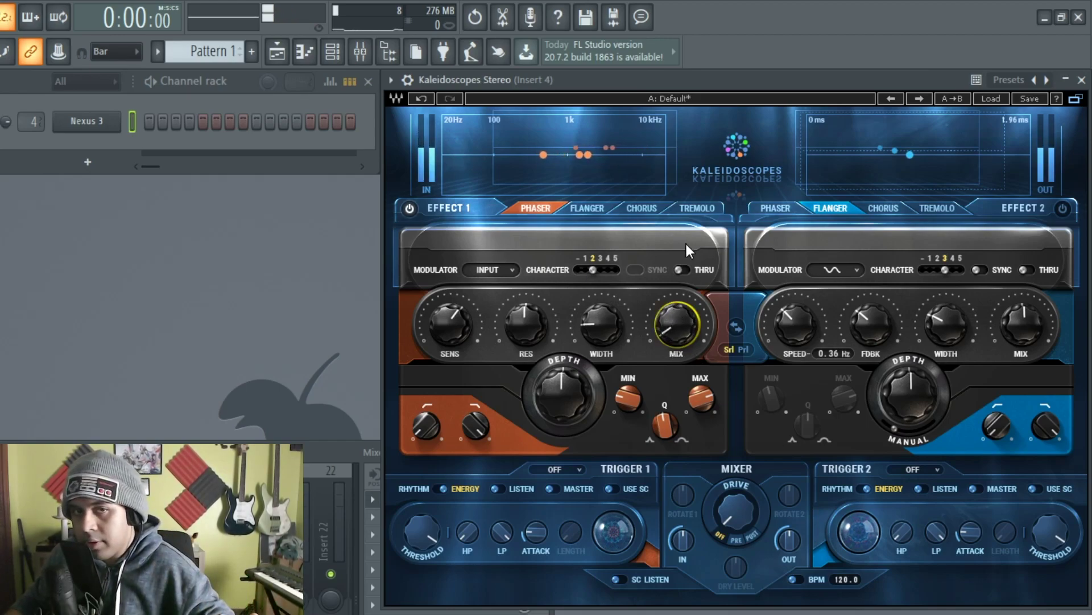
pyautogui.moveTo(680, 319)
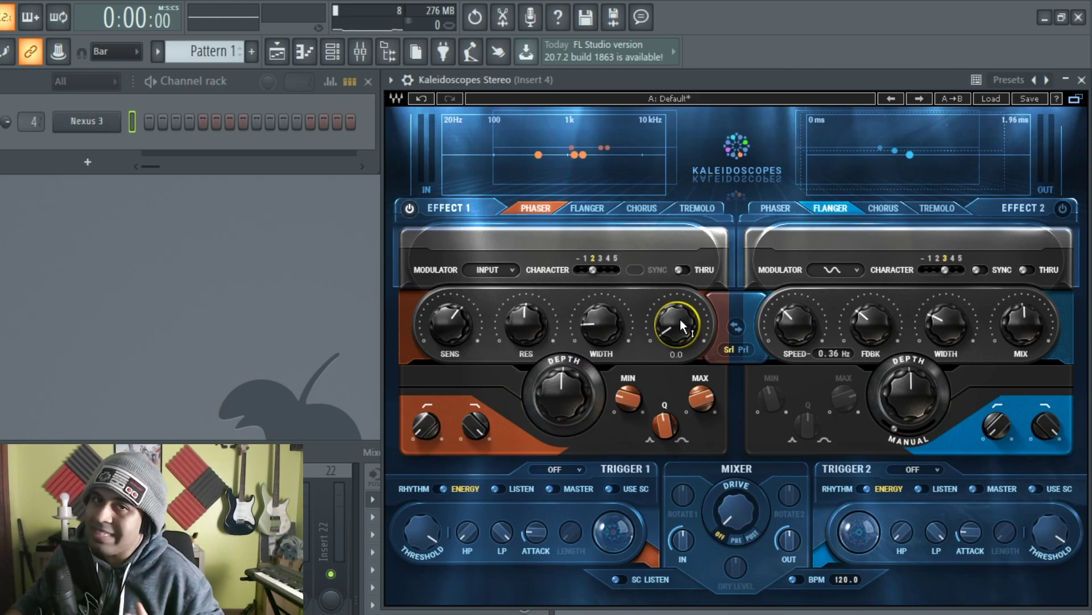
pyautogui.moveTo(670, 337); pyautogui.dragTo(674, 310)
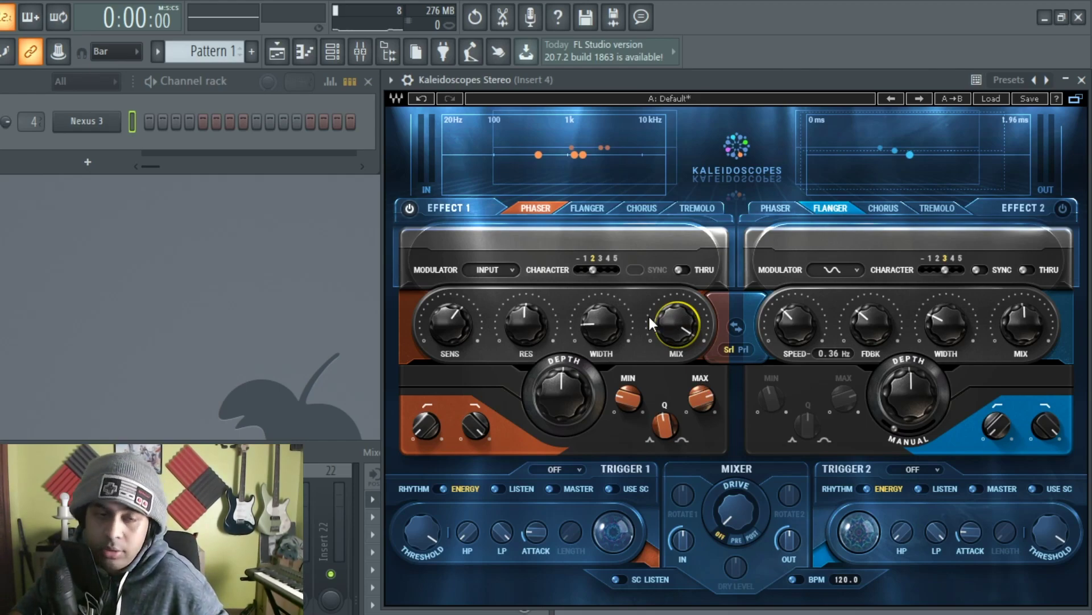
# - Turn off Effect 1's character setting and try the Absolute Sine, Input and Sidechain modulators, ending on Sidechain
pyautogui.moveTo(593, 269); pyautogui.dragTo(577, 270)
pyautogui.click(503, 274)
pyautogui.click(503, 274)
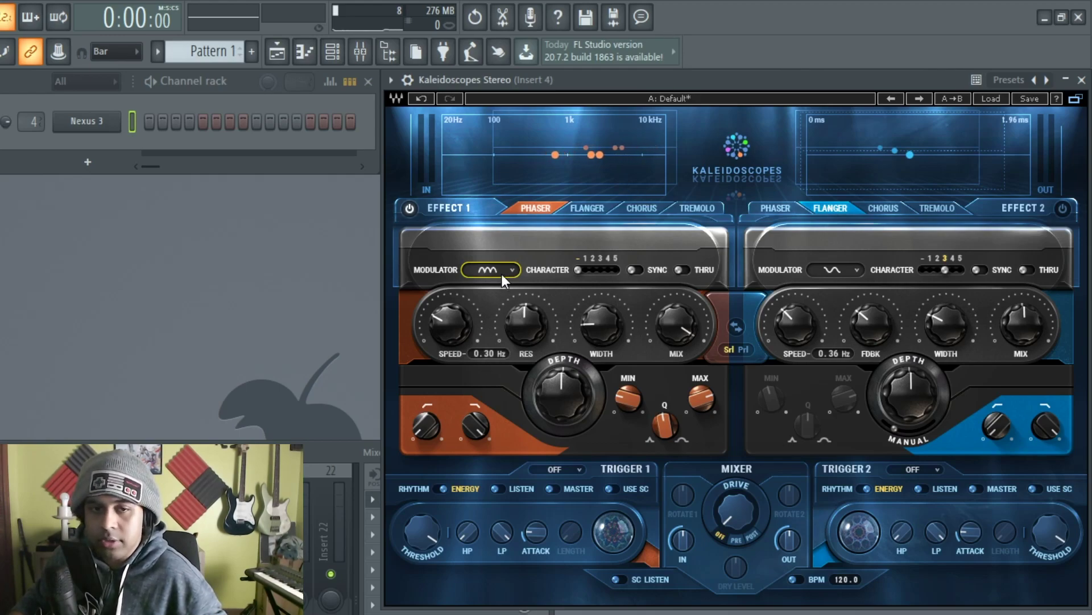
pyautogui.click(499, 271)
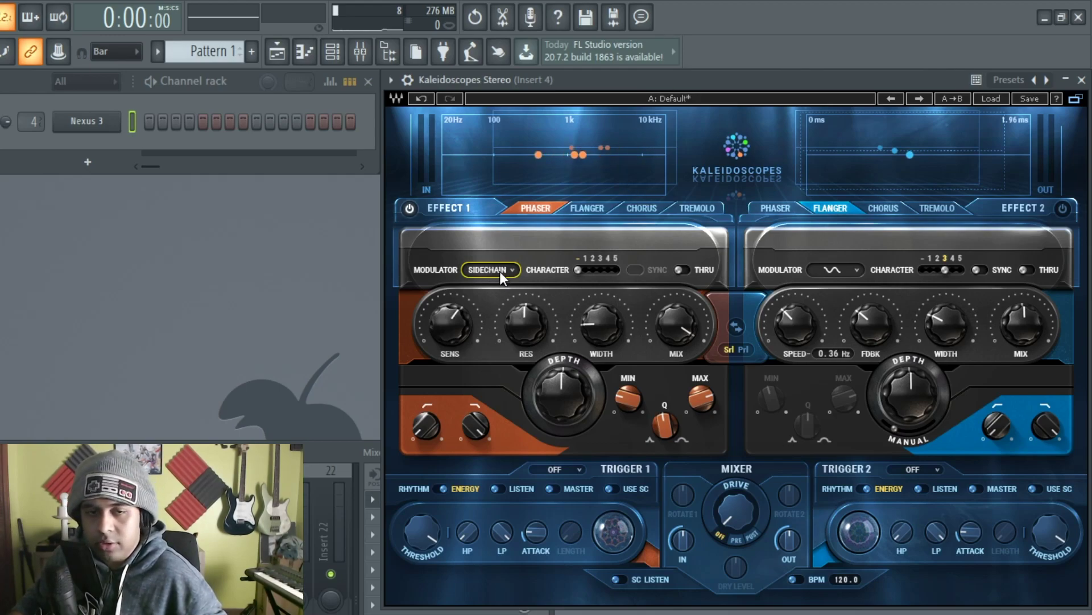
pyautogui.click(516, 271)
pyautogui.click(507, 359)
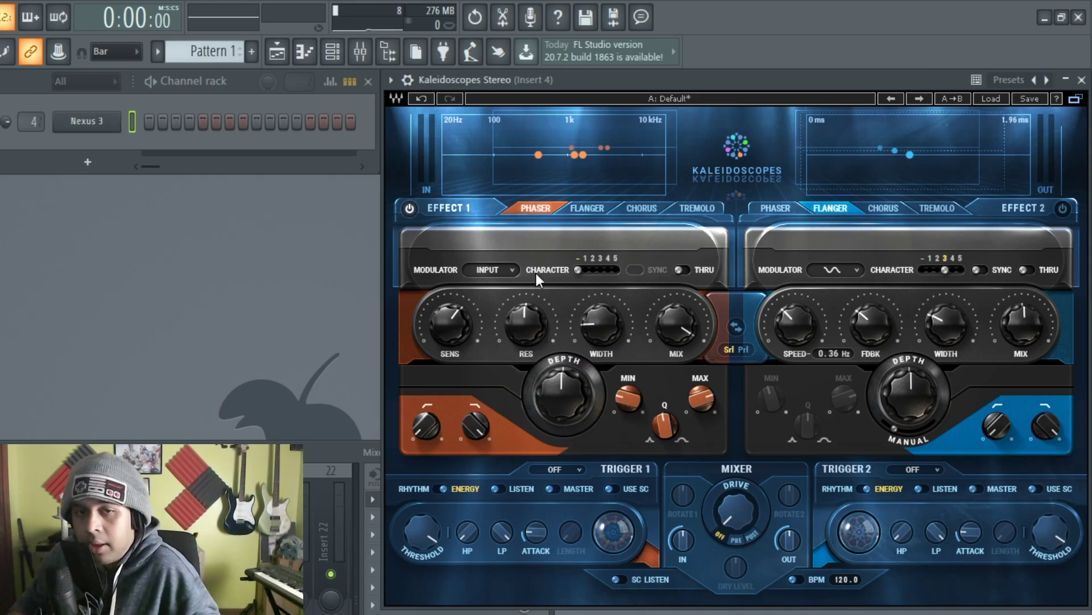
pyautogui.click(502, 274)
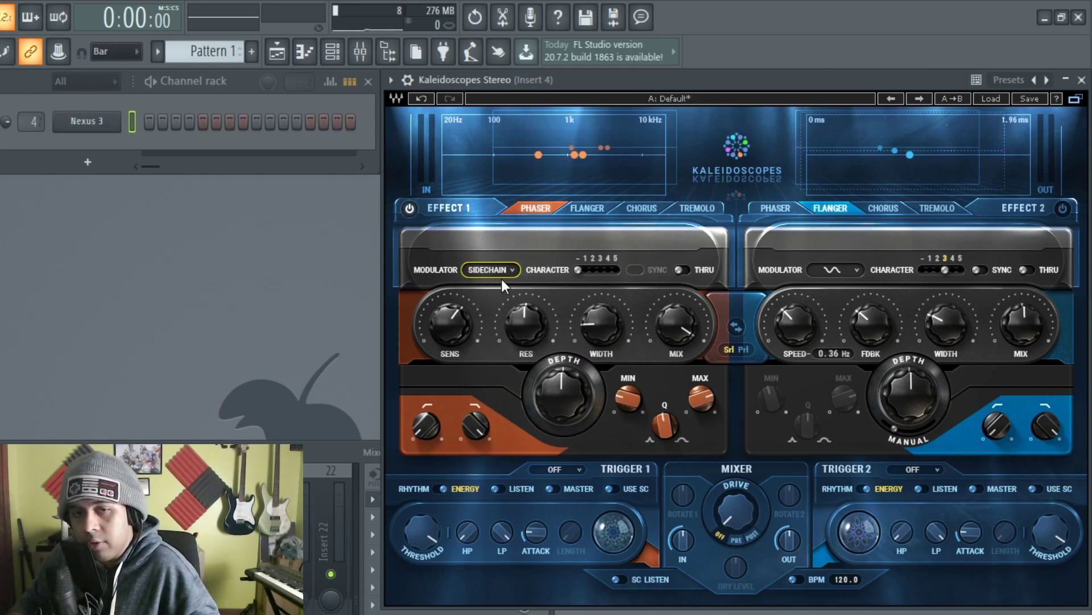
# - Examine the plugin's processing options and input/output connections, and return to the effect's controls
pyautogui.click(407, 79)
pyautogui.click(445, 108)
pyautogui.click(460, 146)
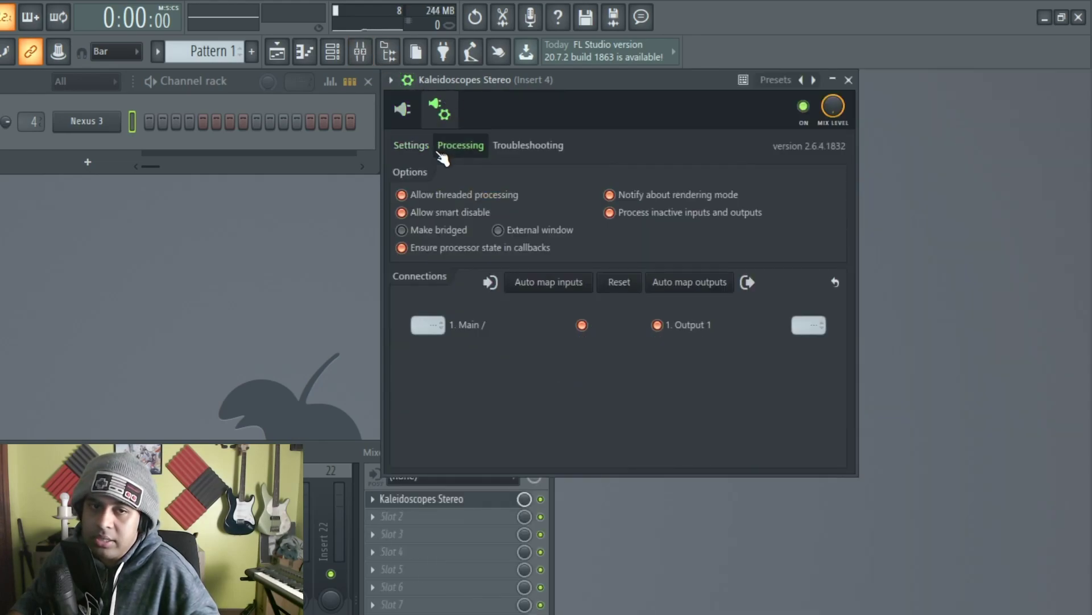
pyautogui.click(2, 512)
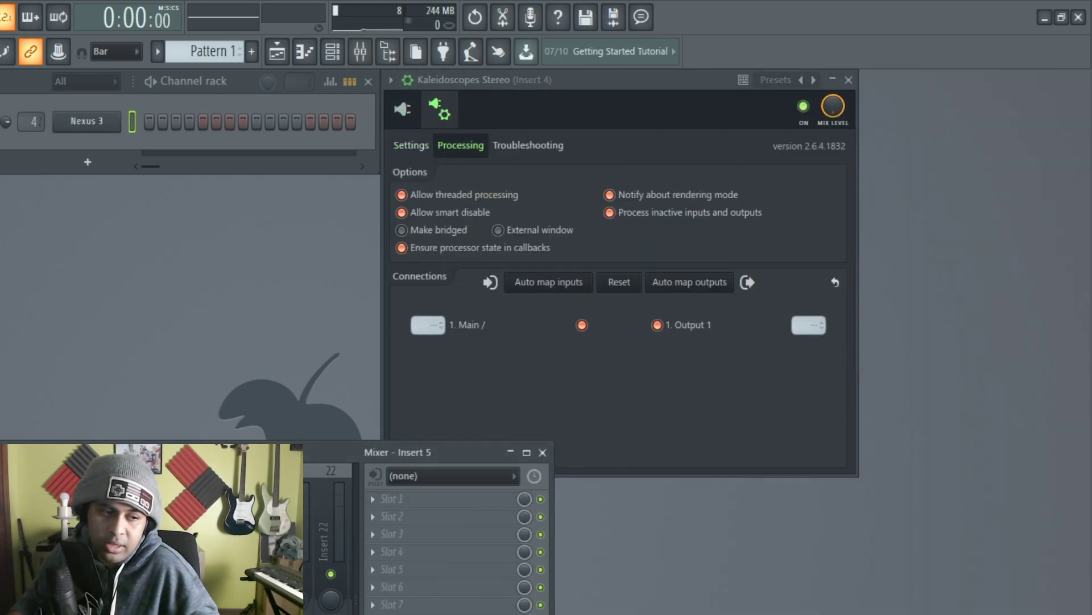
pyautogui.click(3, 512)
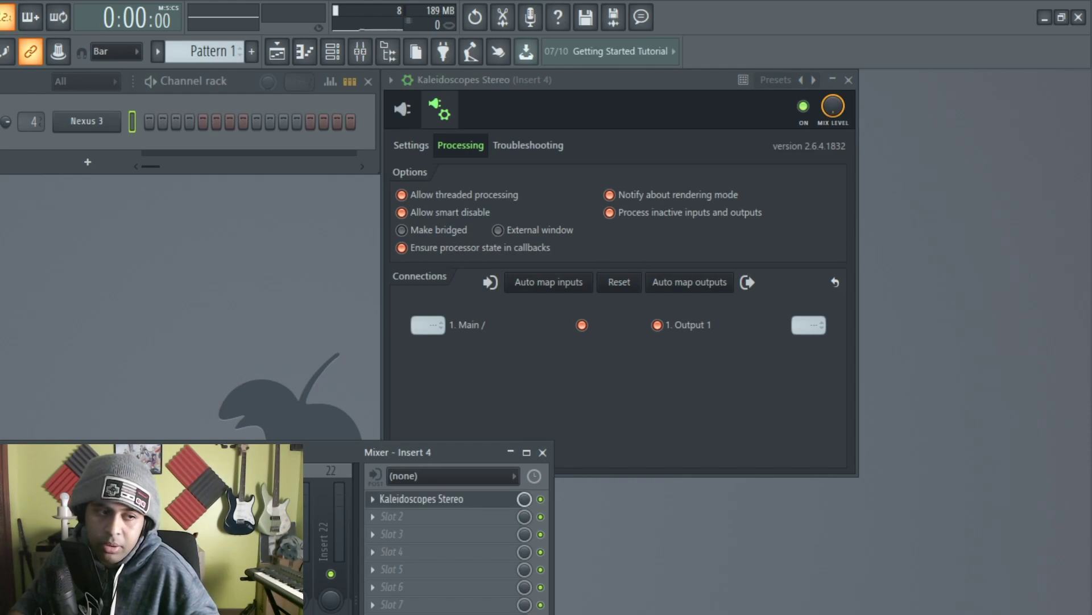
pyautogui.click(403, 109)
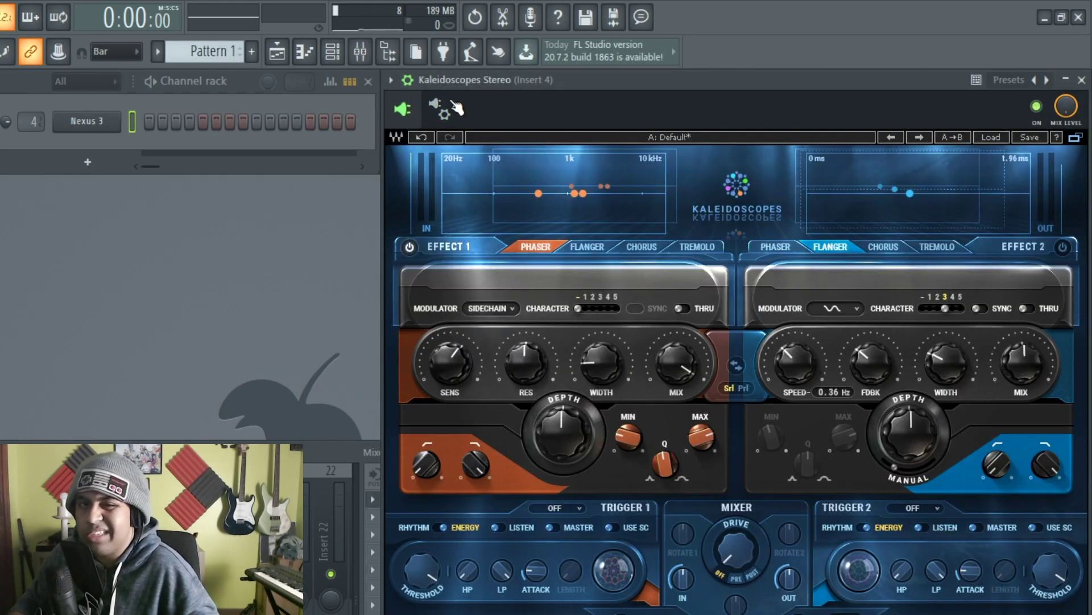
pyautogui.click(413, 82)
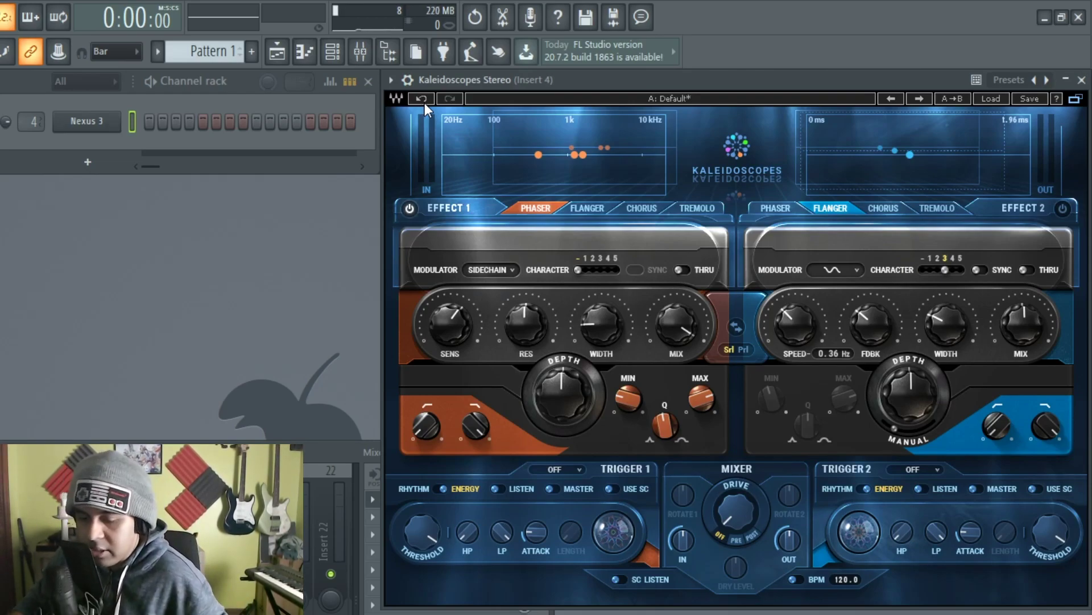
# - Set Effect 1's modulator to Absolute Sine and try different speeds, ending at 1.30 Hz
pyautogui.click(506, 269)
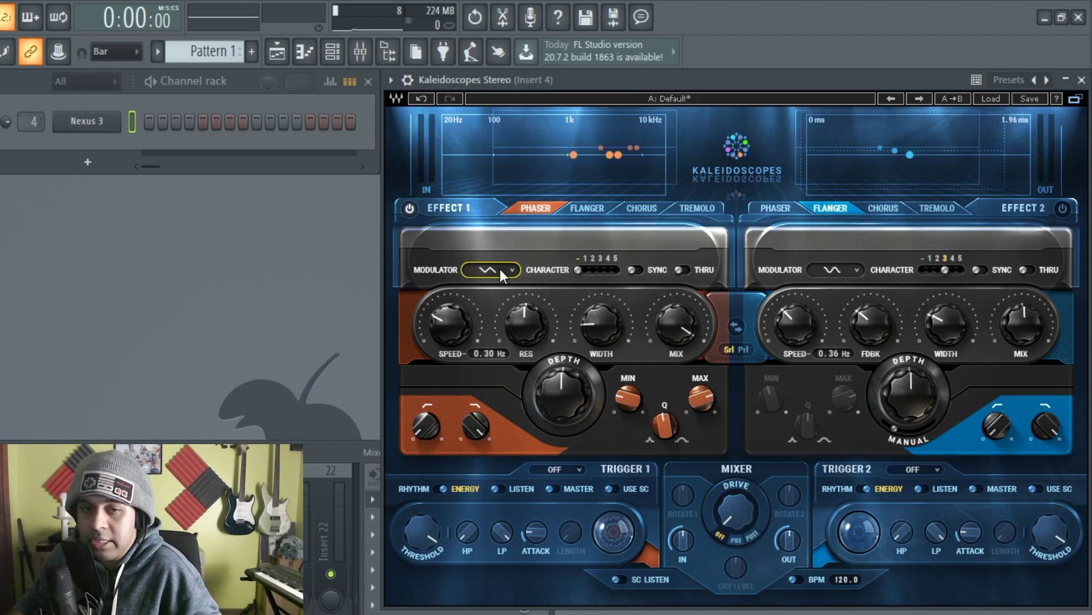
pyautogui.click(517, 269)
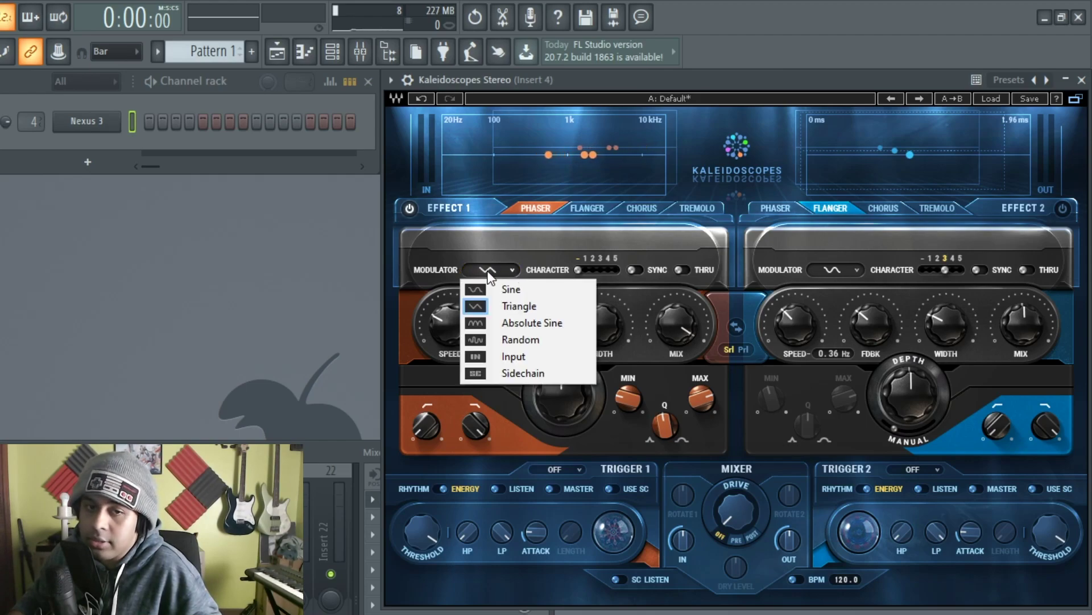
pyautogui.click(518, 322)
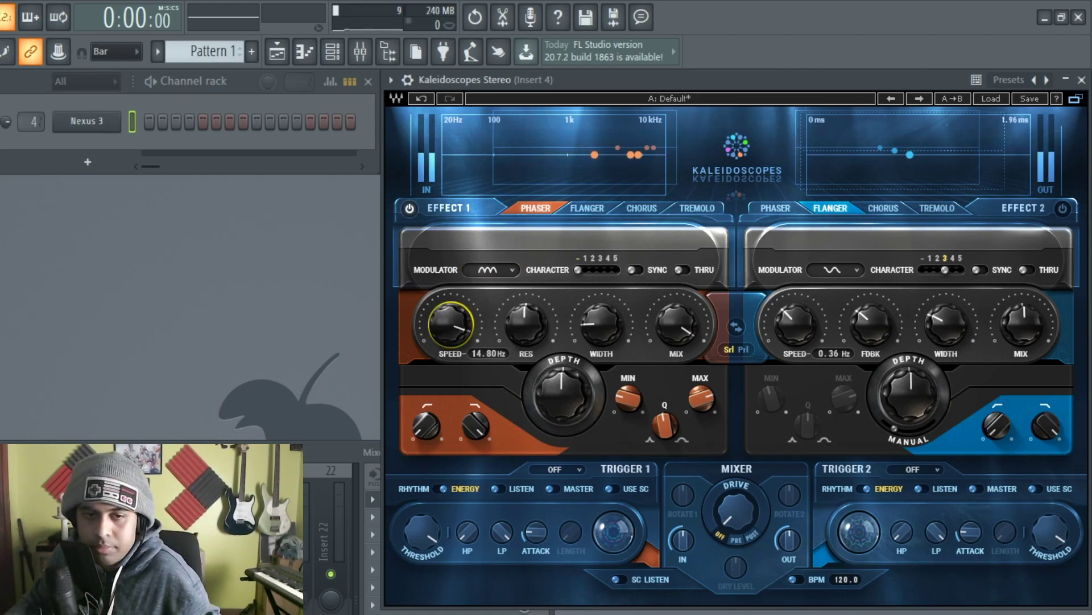
pyautogui.moveTo(451, 324); pyautogui.dragTo(451, 350)
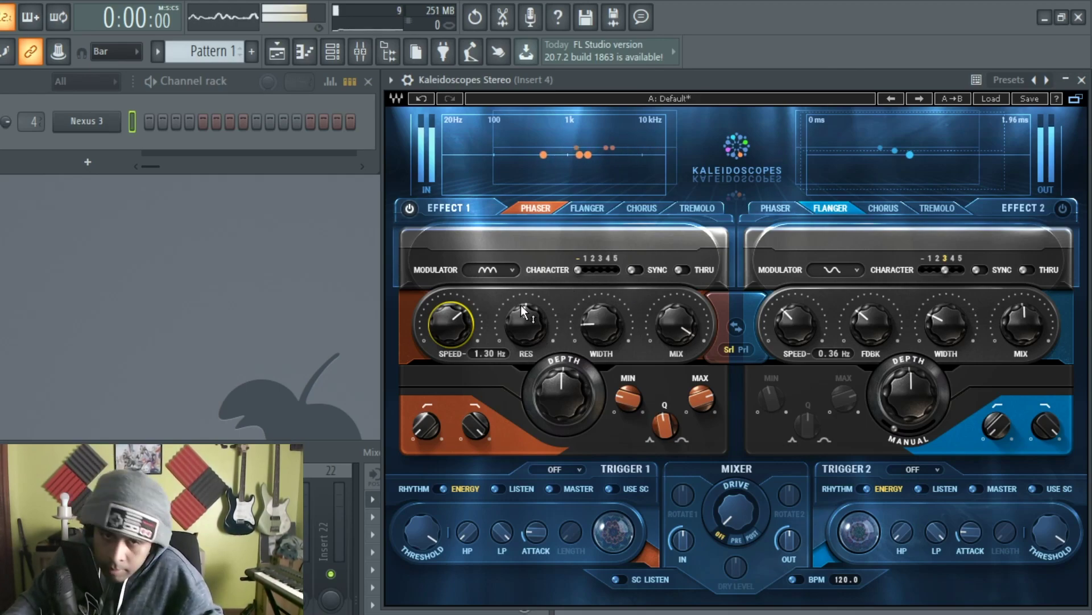
# - Try the Random modulator on Effect 1 and review the available types, ending on Sine
pyautogui.moveTo(517, 321)
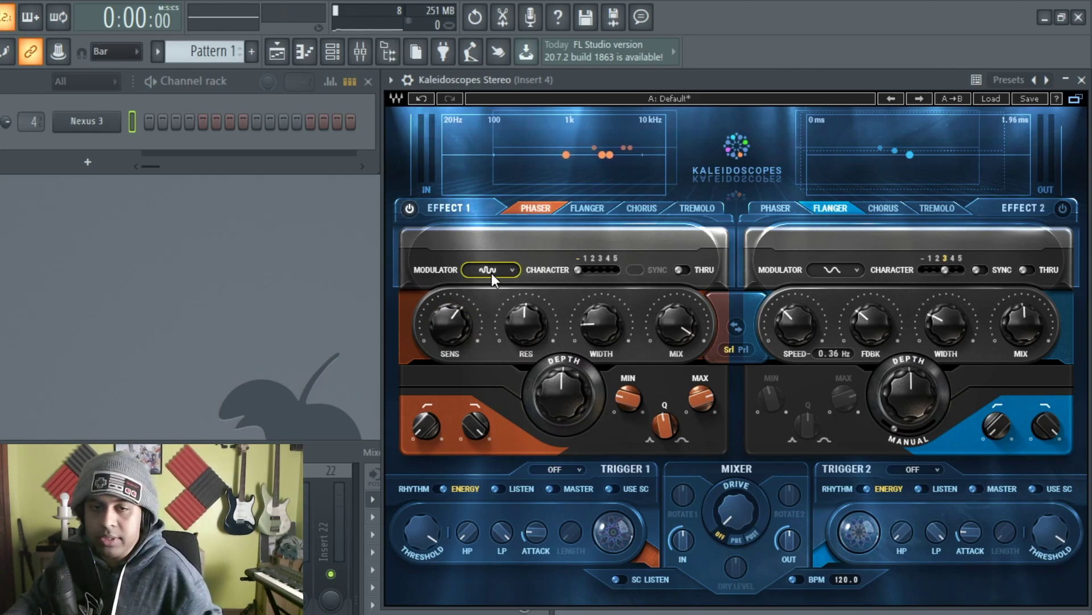
pyautogui.click(514, 269)
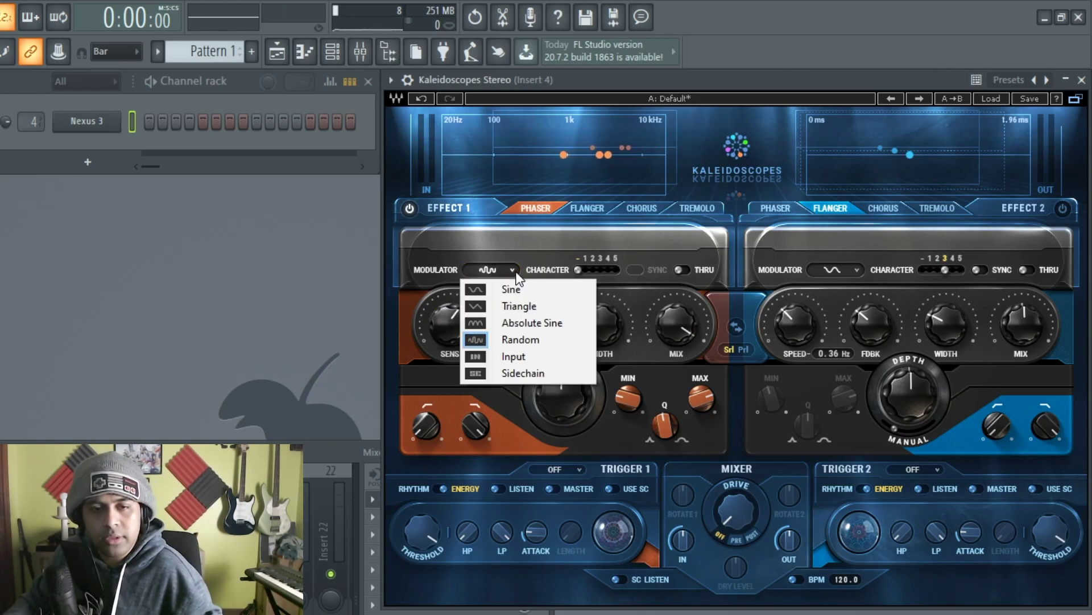
pyautogui.click(504, 262)
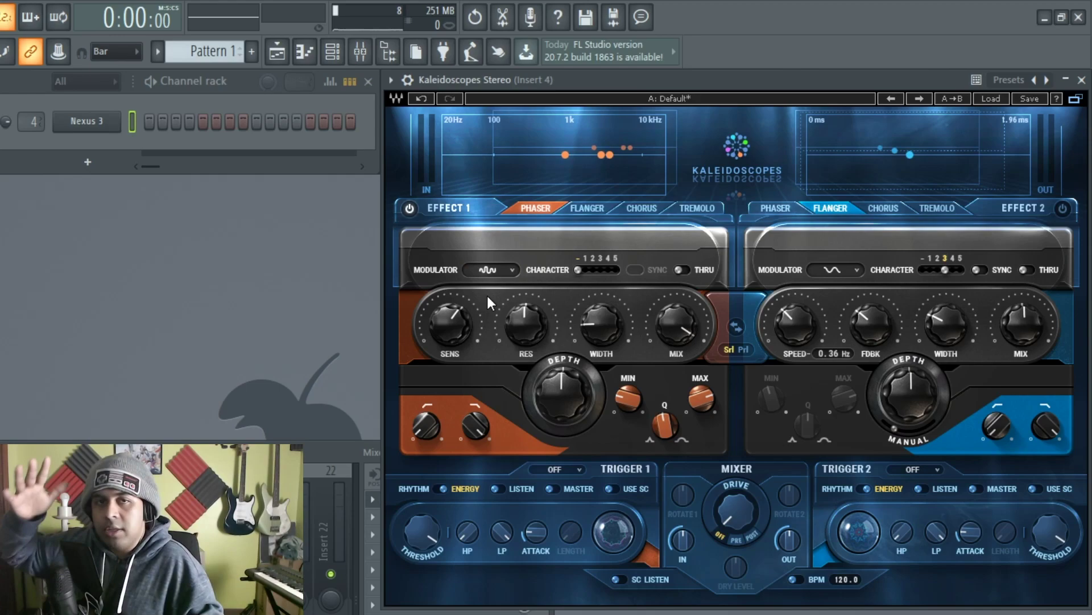
pyautogui.click(492, 271)
pyautogui.click(491, 271)
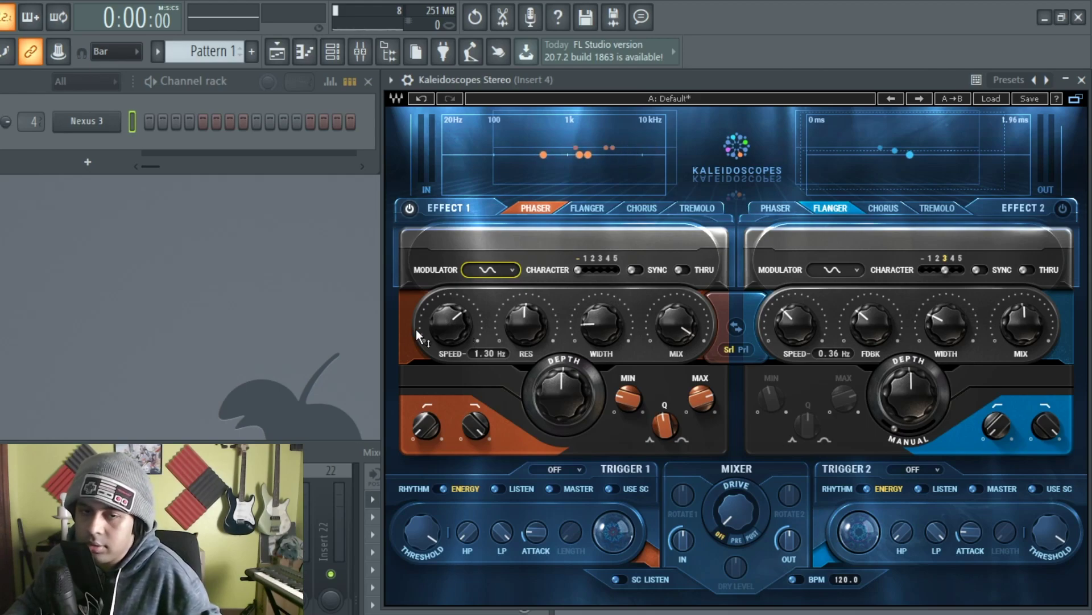
# - Sweep Effect 1's speed down to 0.01 Hz and back up, settling at 0.94 Hz
pyautogui.moveTo(459, 327); pyautogui.dragTo(458, 393)
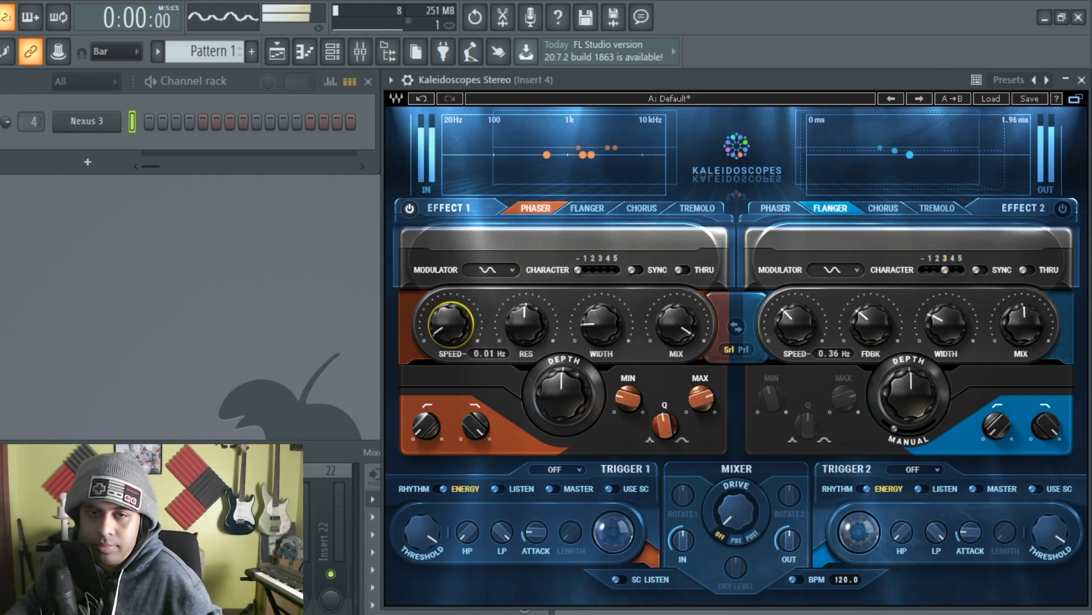
pyautogui.moveTo(455, 316); pyautogui.dragTo(456, 251)
pyautogui.moveTo(456, 320)
pyautogui.mouseDown()
pyautogui.moveTo(456, 351)
pyautogui.moveTo(455, 312)
pyautogui.moveTo(462, 327)
pyautogui.mouseUp()
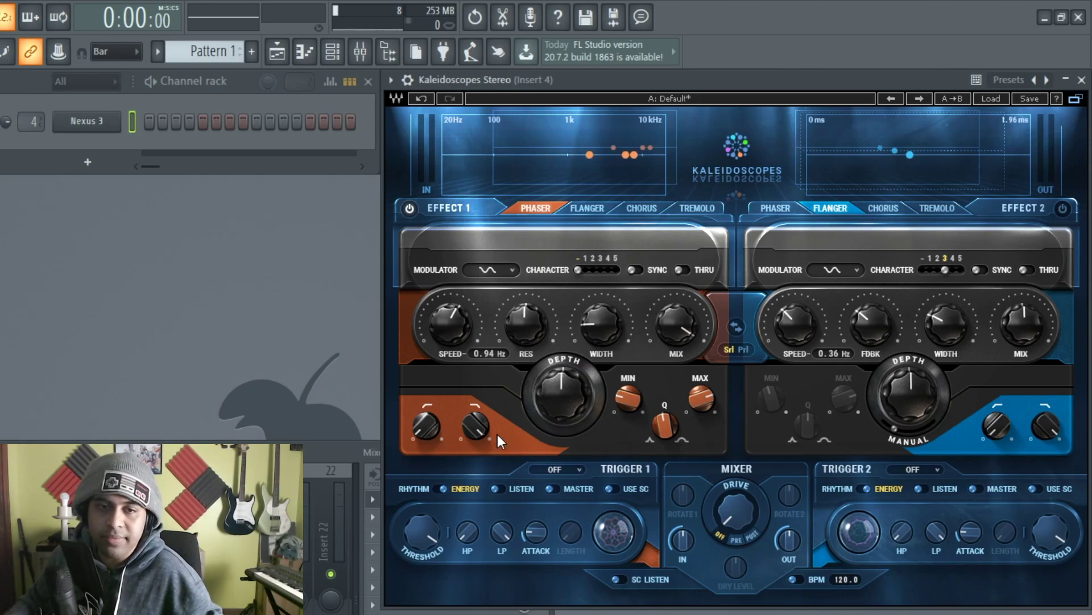
# - Audition Effect 1's character settings from 1 up to 5 and leave it at 2
pyautogui.click(584, 272)
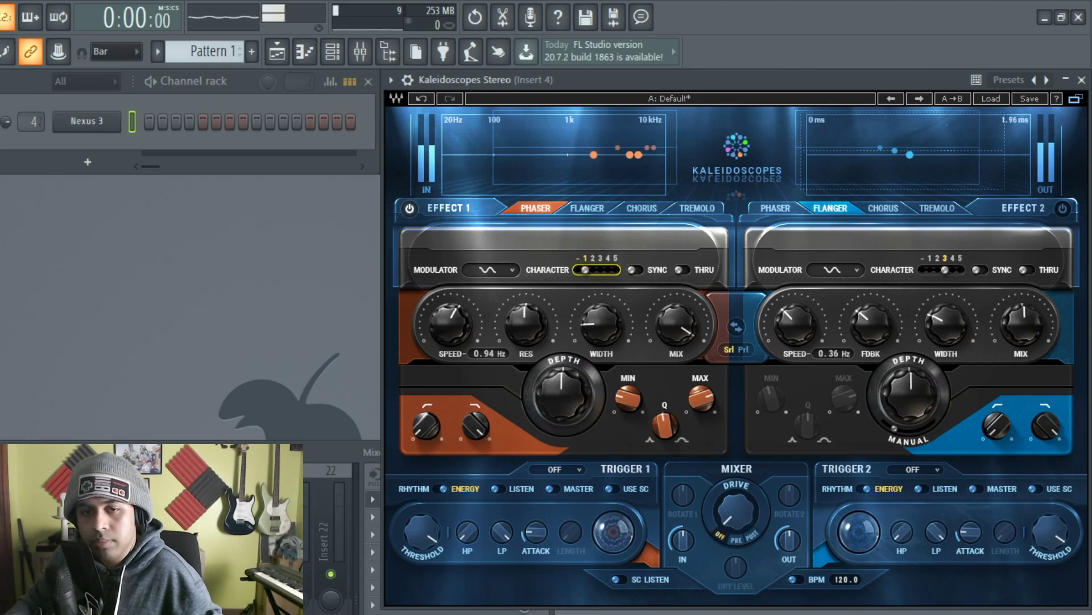
pyautogui.click(592, 269)
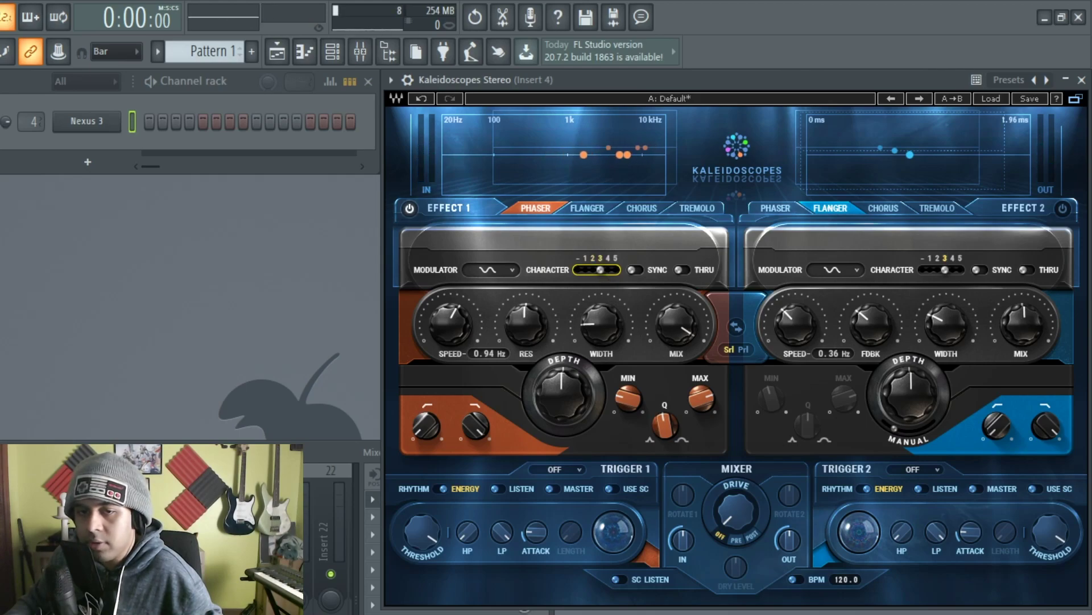
pyautogui.click(604, 269)
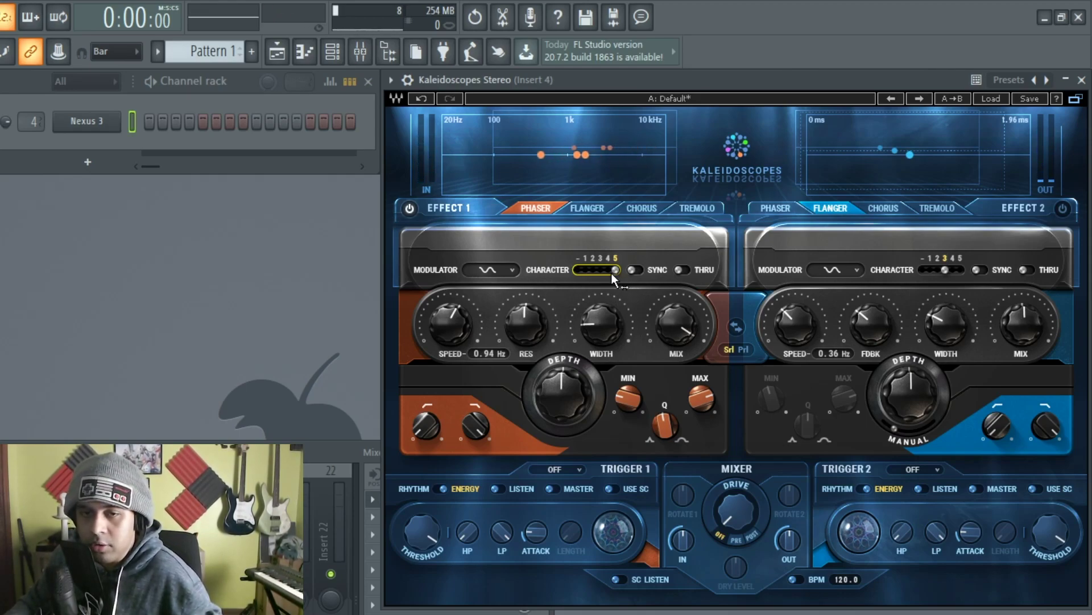
pyautogui.moveTo(612, 274); pyautogui.dragTo(597, 270)
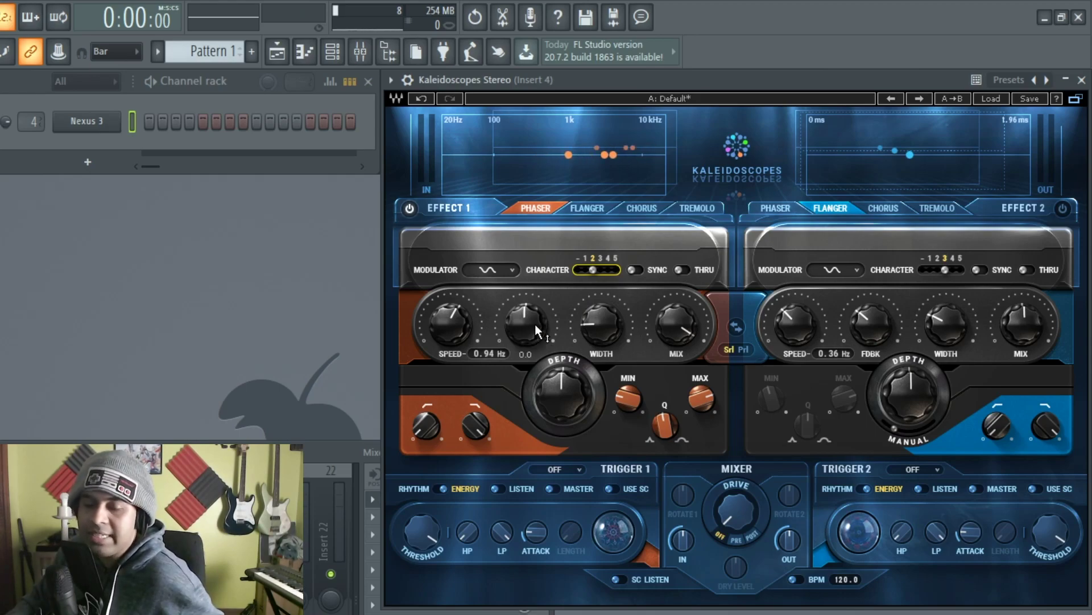
# - Raise Effect 1's resonance to maximum, lower it to 38.2 and reduce it further to a moderate positive level
pyautogui.moveTo(537, 331); pyautogui.dragTo(537, 303)
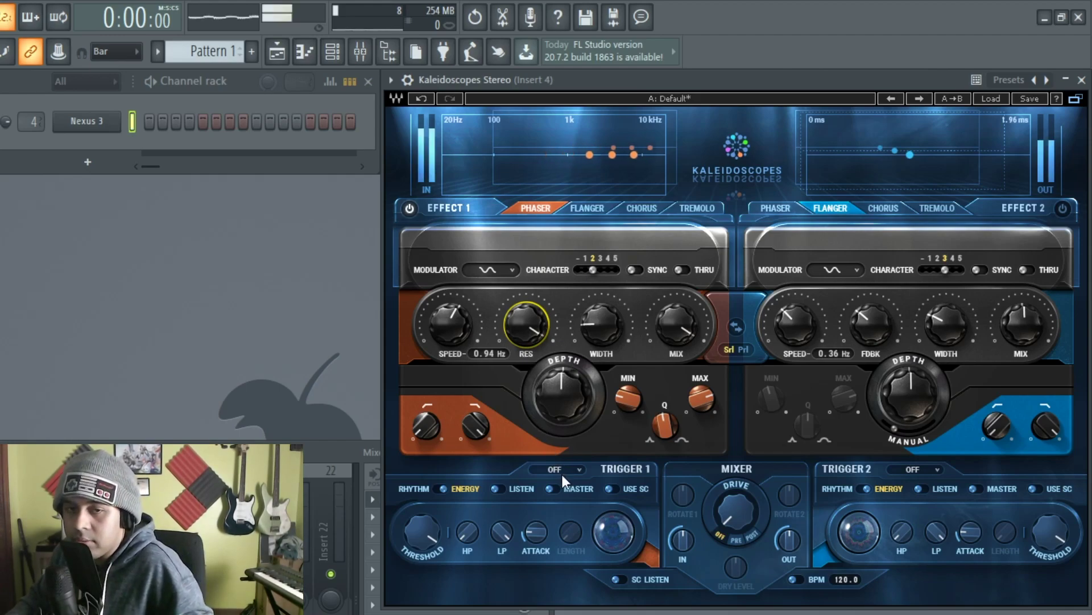
pyautogui.moveTo(534, 330); pyautogui.dragTo(534, 344)
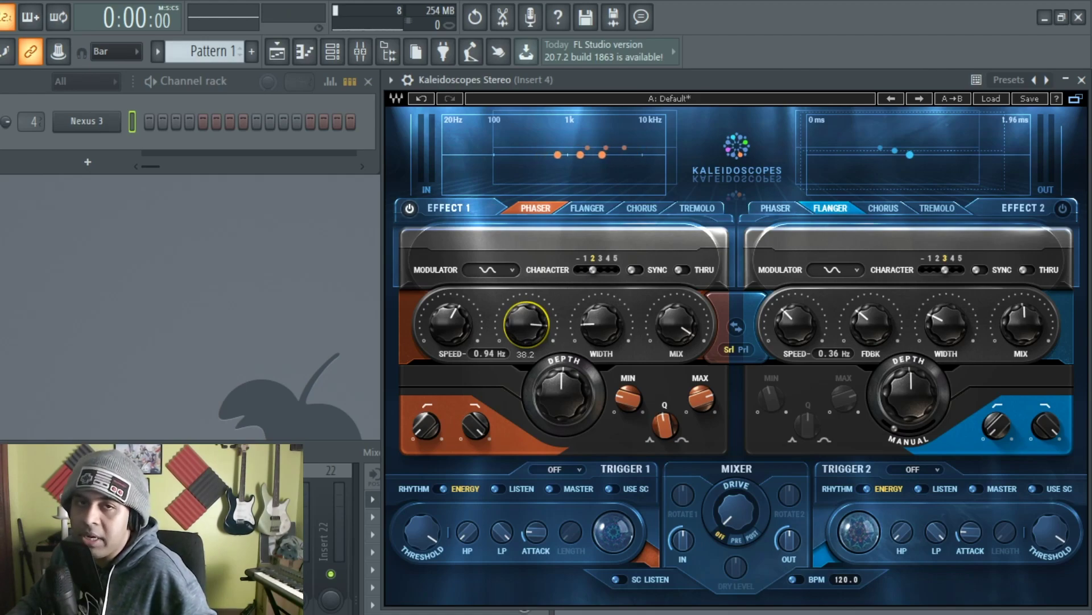
pyautogui.moveTo(533, 344); pyautogui.dragTo(534, 371)
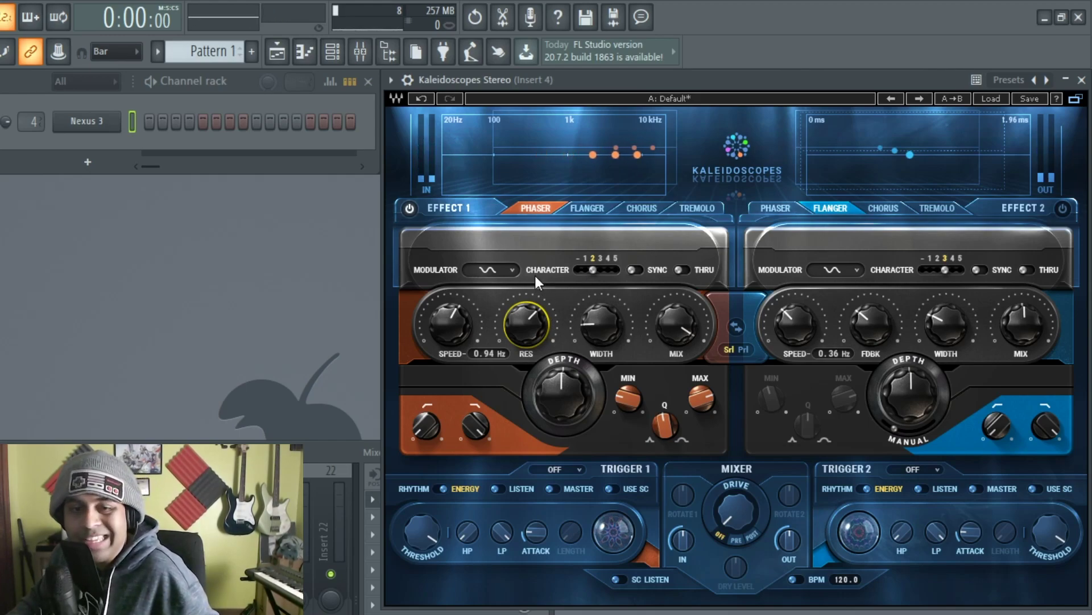
# - Compare Effect 1's stereo width at 100 and at 0, ending at 0
pyautogui.moveTo(596, 317); pyautogui.dragTo(598, 256)
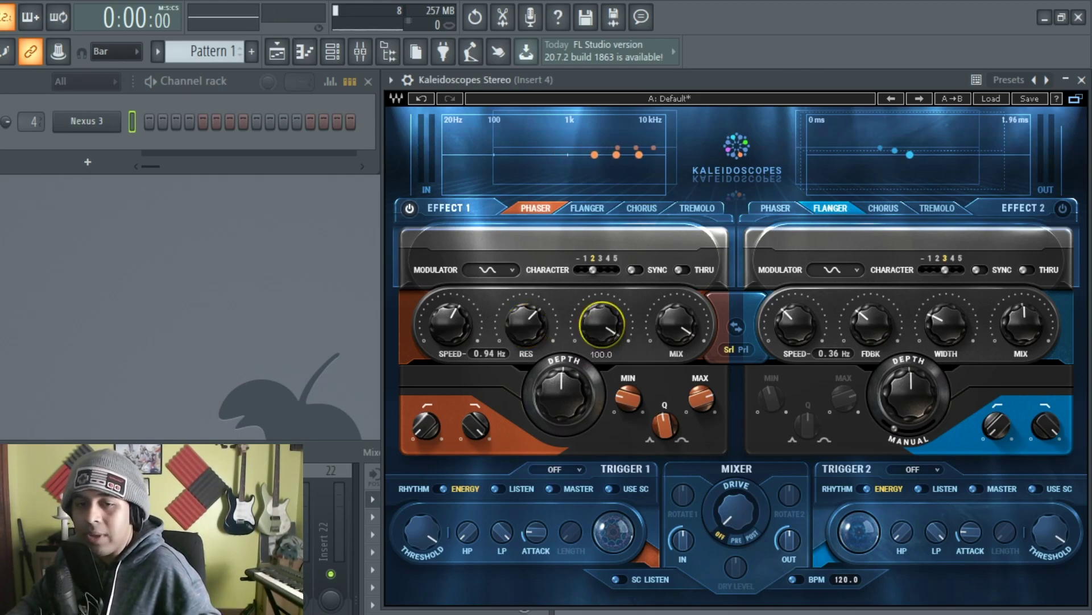
pyautogui.moveTo(566, 374)
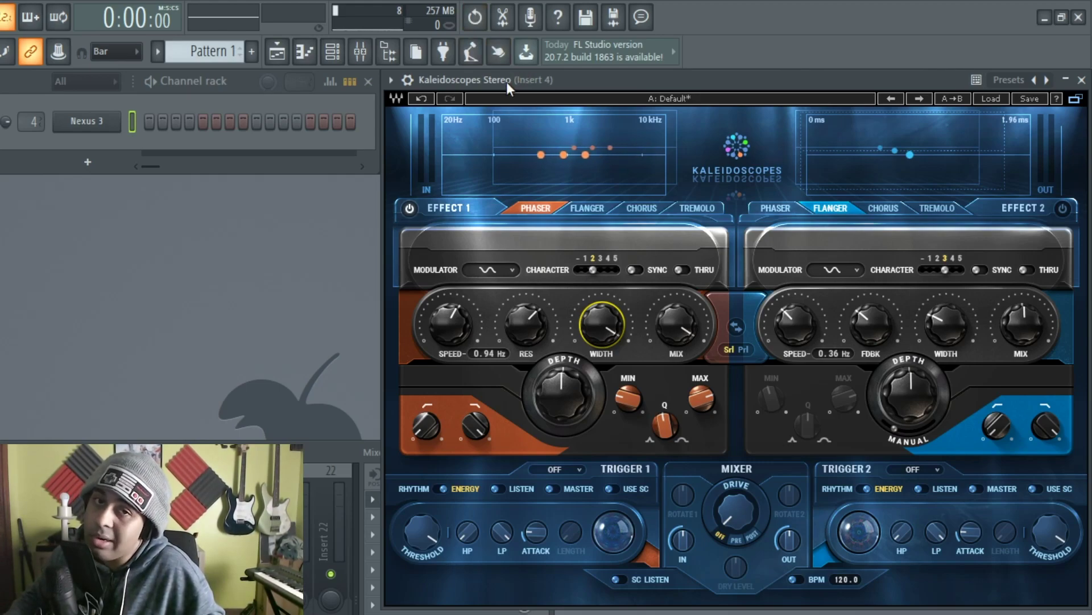
pyautogui.moveTo(591, 325)
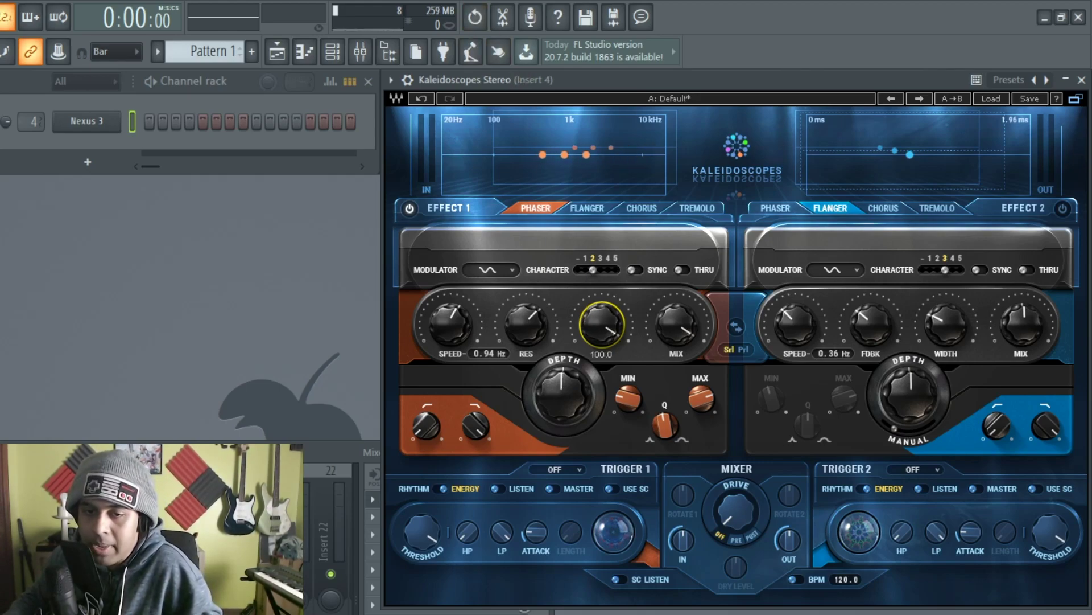
pyautogui.moveTo(589, 404)
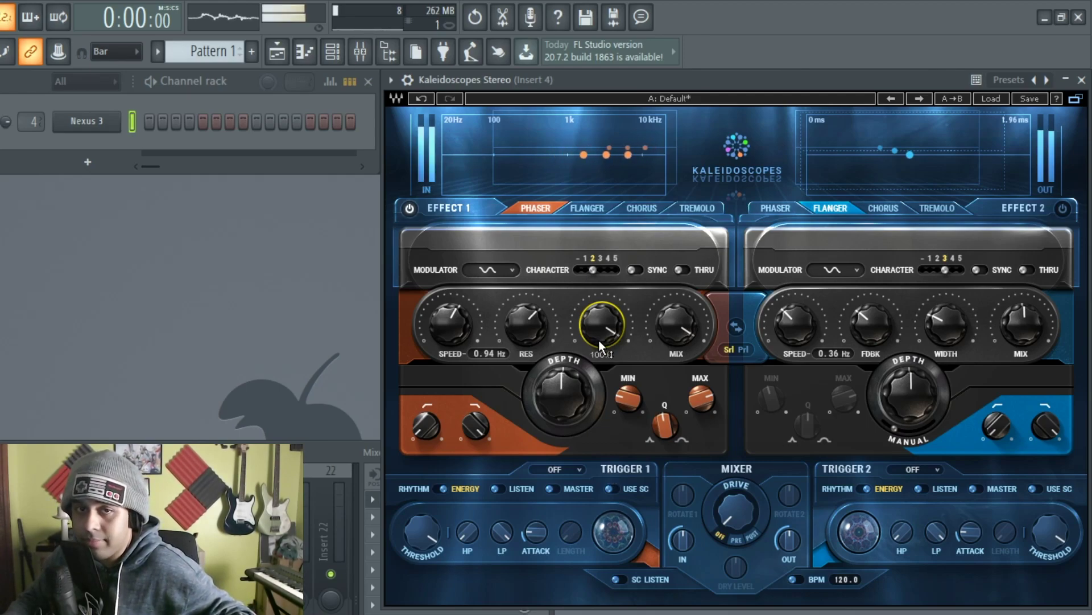
pyautogui.moveTo(602, 325); pyautogui.dragTo(602, 370)
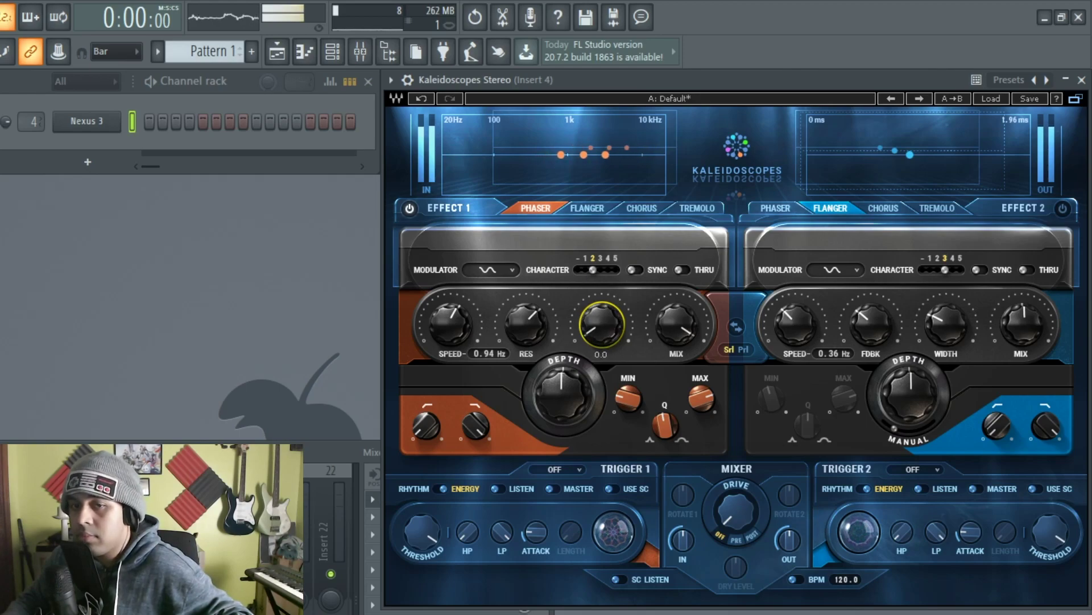
# - Raise Effect 1's width to maximum and sweep its mix from fully dry to 100, settling at 75
pyautogui.moveTo(602, 326); pyautogui.dragTo(588, 281)
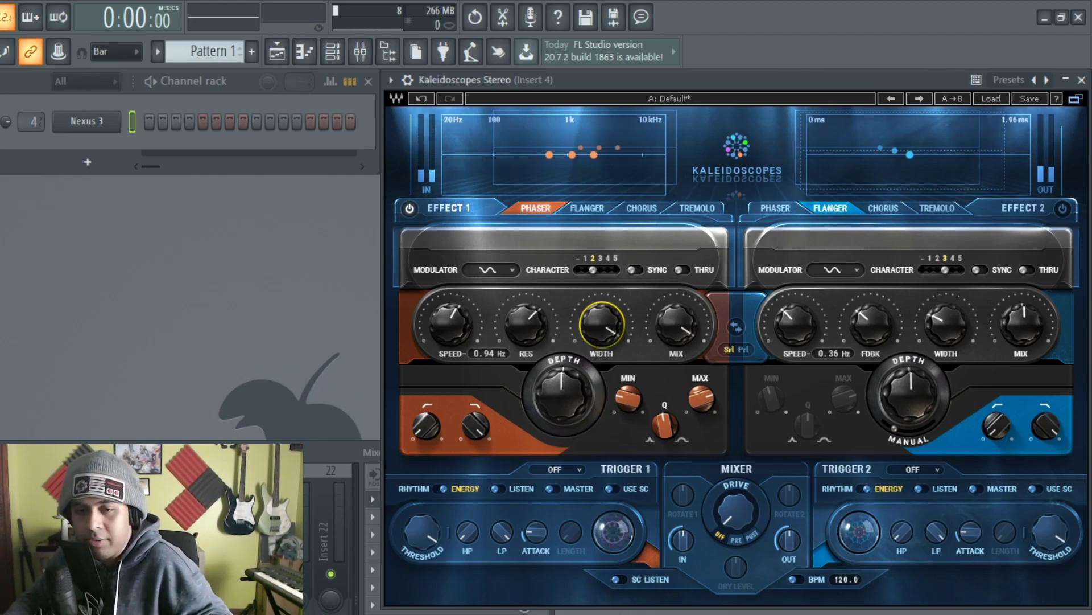
pyautogui.moveTo(677, 325); pyautogui.dragTo(669, 364)
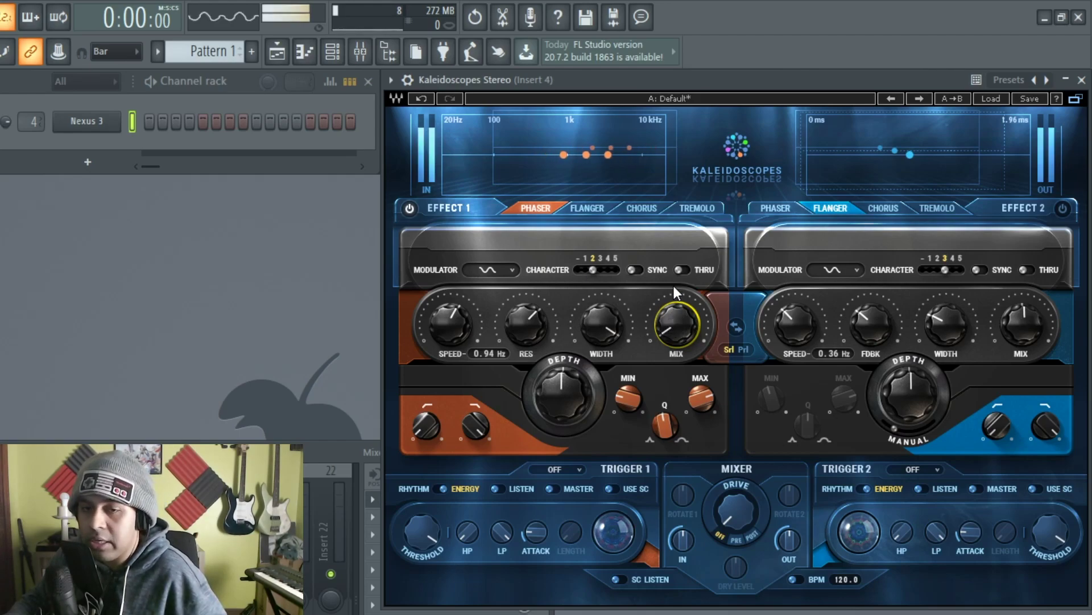
pyautogui.moveTo(669, 353); pyautogui.dragTo(669, 296)
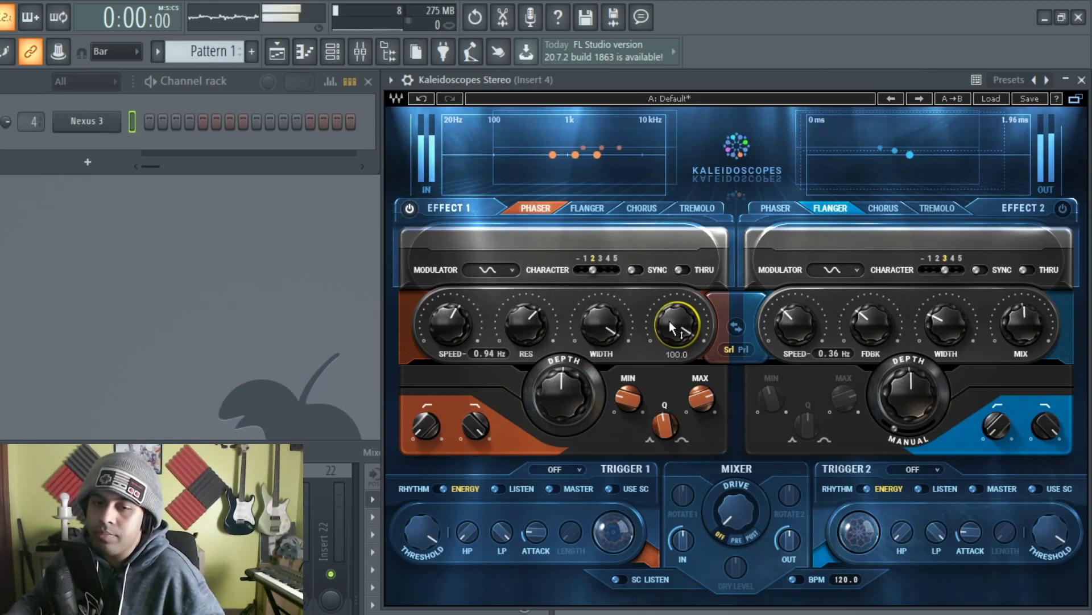
pyautogui.moveTo(669, 321)
pyautogui.mouseDown()
pyautogui.moveTo(669, 349)
pyautogui.moveTo(670, 322)
pyautogui.mouseUp()
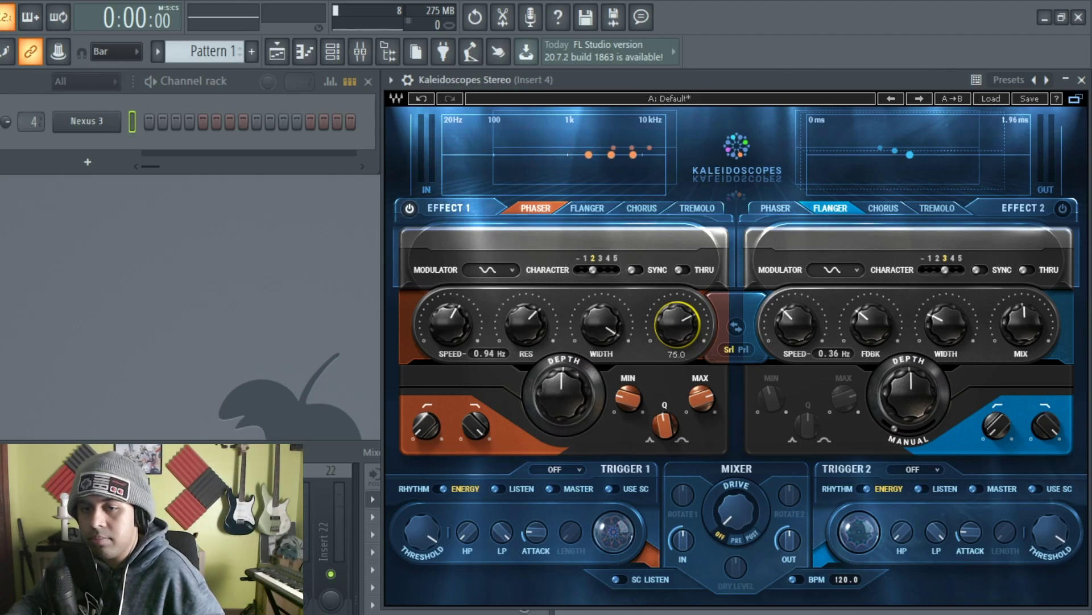
# - Toggle Effect 1's tempo sync on and off, and raise its free-running speed to 1.31 Hz
pyautogui.click(635, 270)
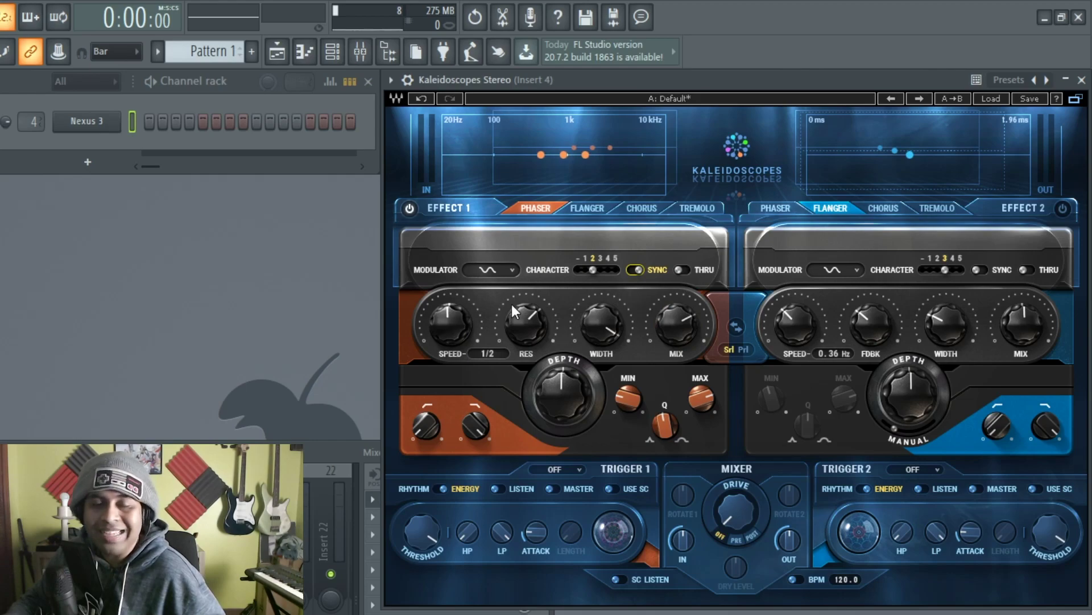
pyautogui.click(639, 269)
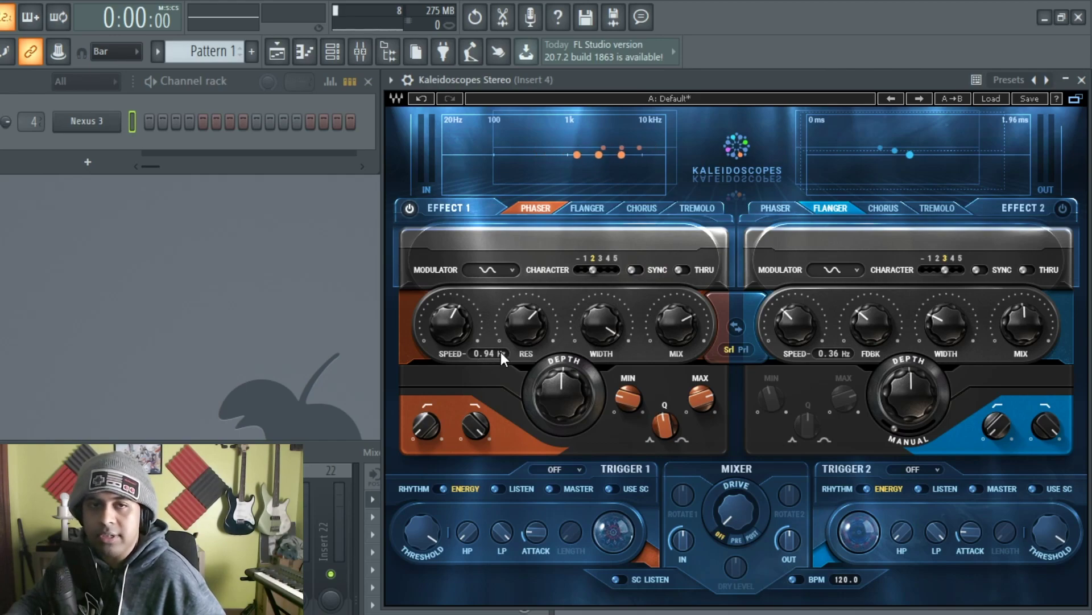
pyautogui.moveTo(455, 327); pyautogui.dragTo(456, 322)
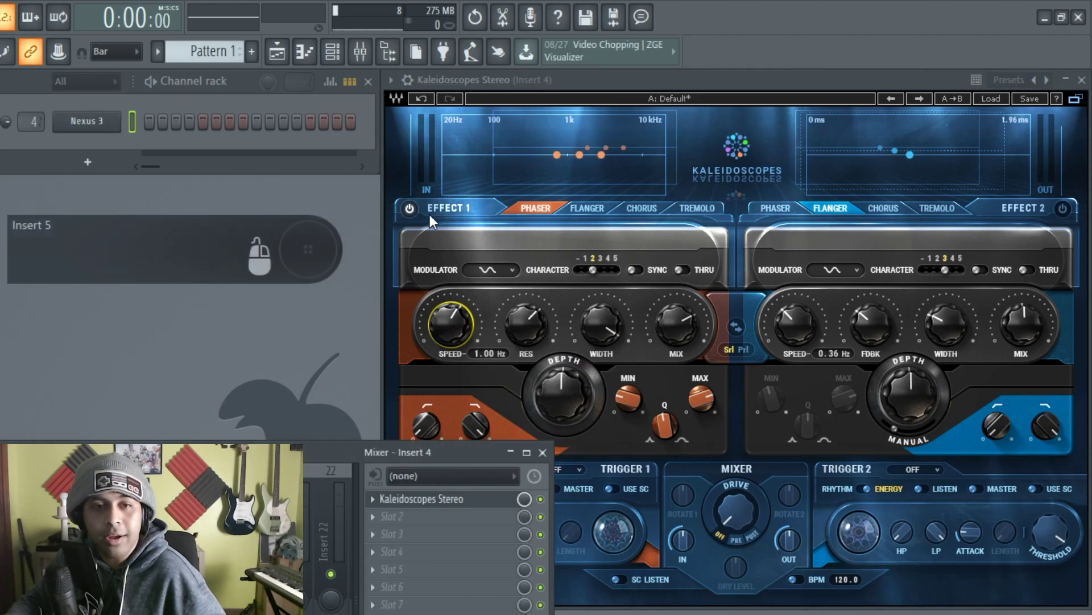
pyautogui.click(451, 325)
pyautogui.moveTo(451, 324); pyautogui.dragTo(451, 313)
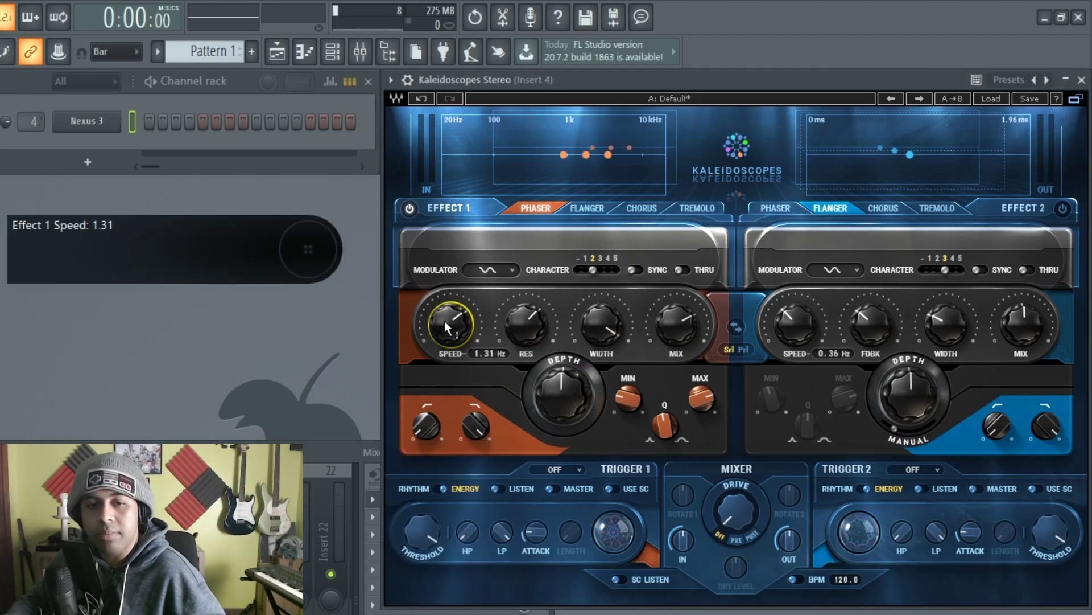
# - Try Effect 1's tempo-synced speed at 1/4t and return to a free-running speed of 4.09 Hz
pyautogui.click(635, 269)
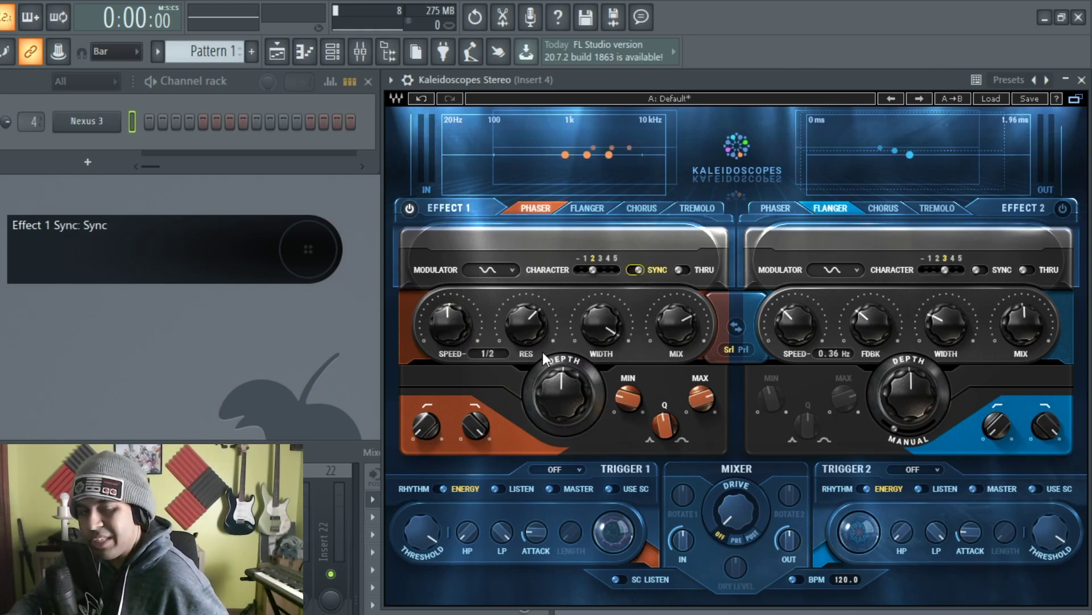
pyautogui.moveTo(435, 295); pyautogui.dragTo(434, 287)
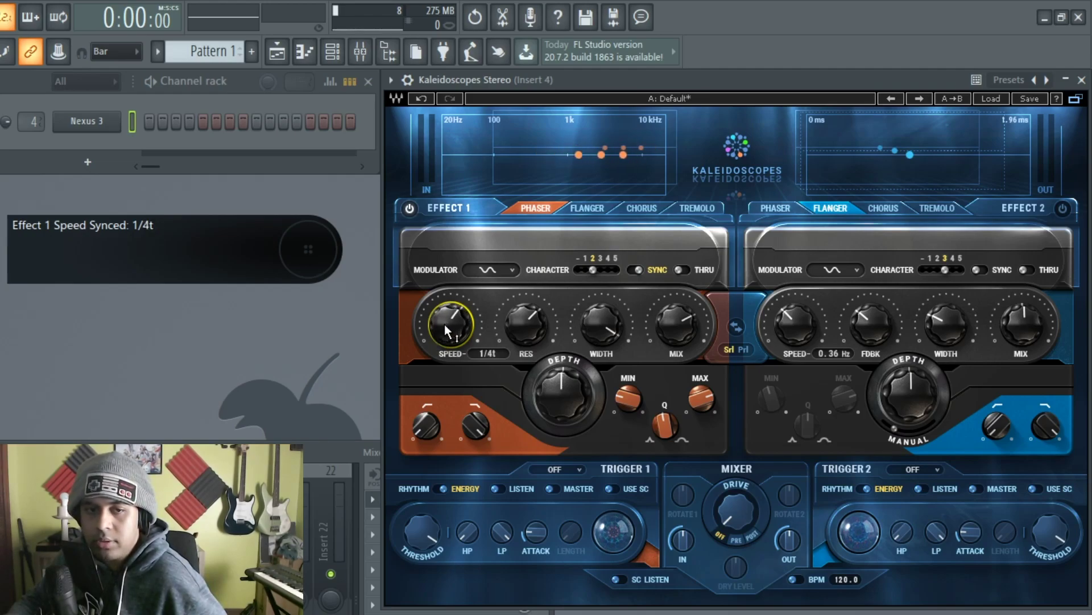
pyautogui.click(637, 269)
# - Compare Effect 1's sound with Thru on and off, leaving Thru off
pyautogui.click(680, 270)
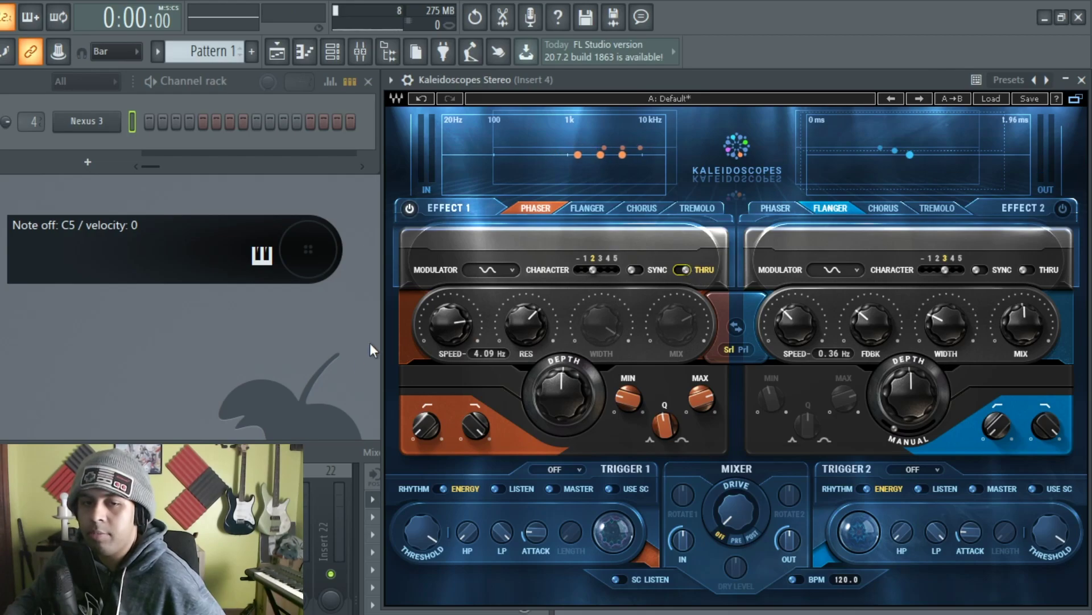
pyautogui.click(683, 270)
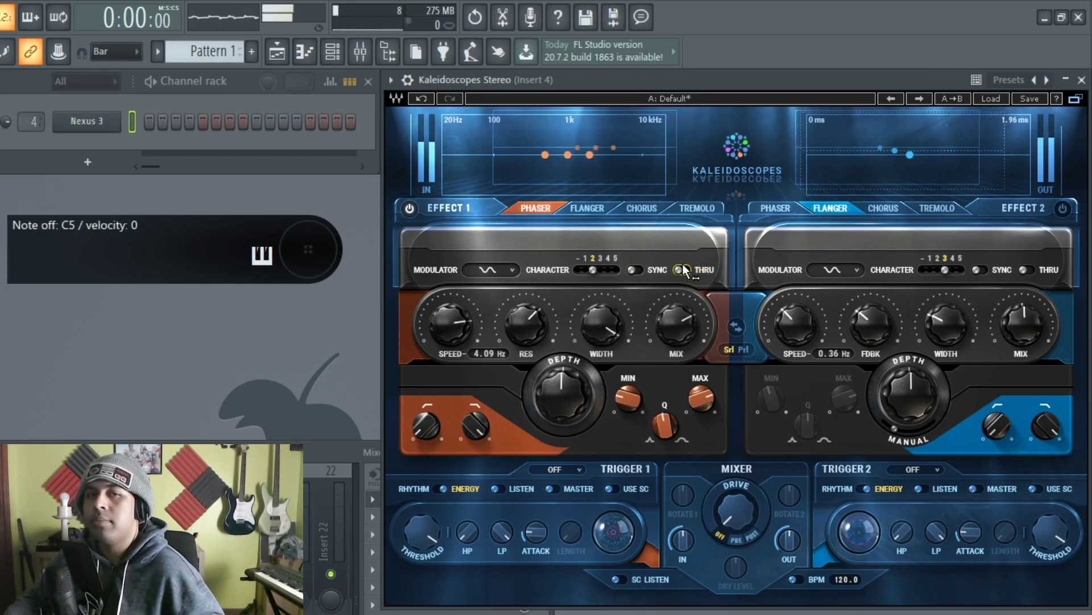
pyautogui.click(683, 269)
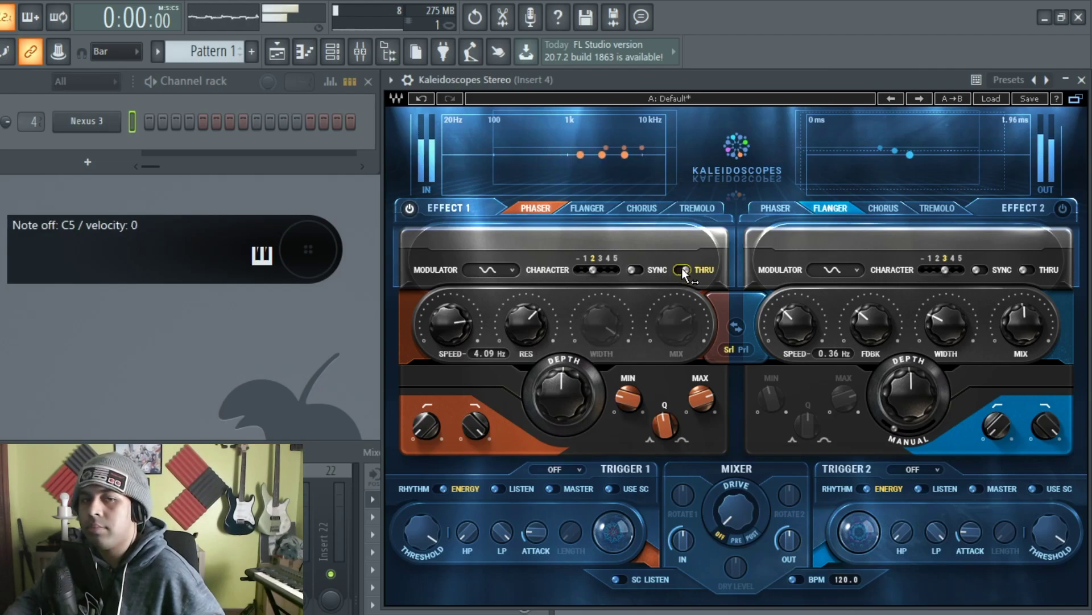
pyautogui.click(683, 270)
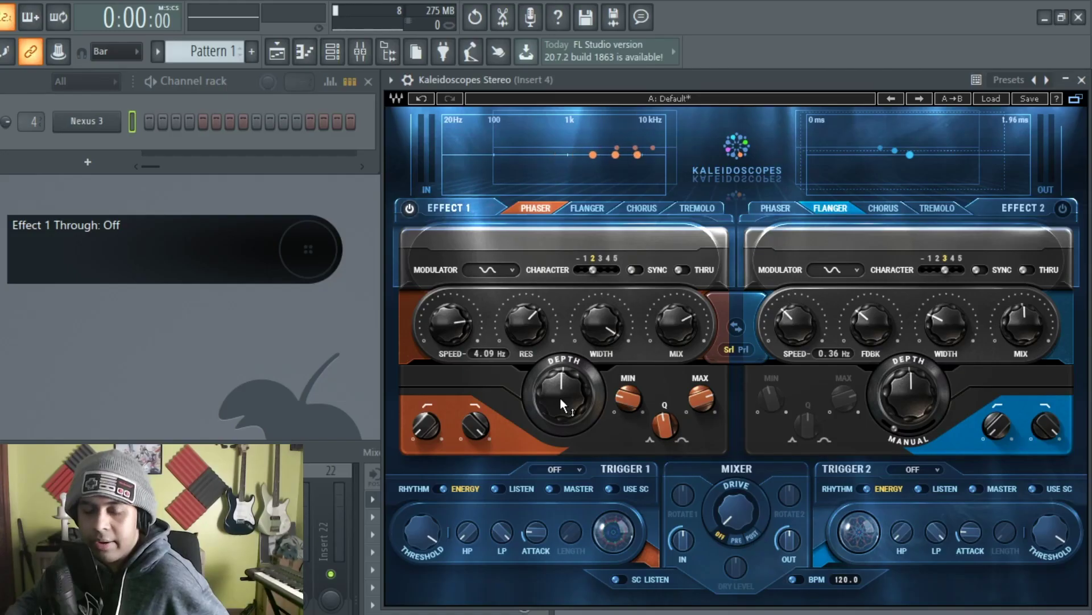
# - Adjust Effect 1's depth and leave it slightly above its midpoint
pyautogui.moveTo(561, 397)
pyautogui.mouseDown()
pyautogui.moveTo(561, 414)
pyautogui.moveTo(561, 356)
pyautogui.moveTo(555, 418)
pyautogui.mouseUp()
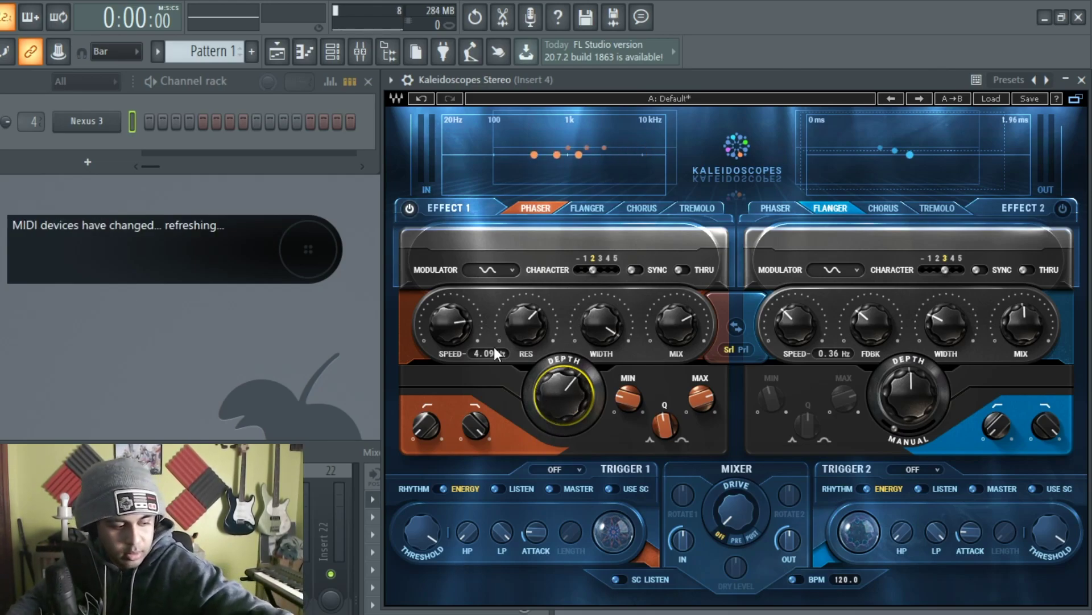
pyautogui.moveTo(558, 399)
pyautogui.mouseDown()
pyautogui.moveTo(559, 432)
pyautogui.moveTo(565, 350)
pyautogui.moveTo(560, 395)
pyautogui.mouseUp()
# - Sweep Effect 1's high-pass and low-pass filters, settling the low-pass cutoff at 10739 Hz
pyautogui.moveTo(436, 437)
pyautogui.mouseDown()
pyautogui.moveTo(435, 393)
pyautogui.moveTo(435, 438)
pyautogui.moveTo(479, 427)
pyautogui.moveTo(466, 450)
pyautogui.moveTo(466, 434)
pyautogui.moveTo(429, 426)
pyautogui.moveTo(426, 434)
pyautogui.mouseUp()
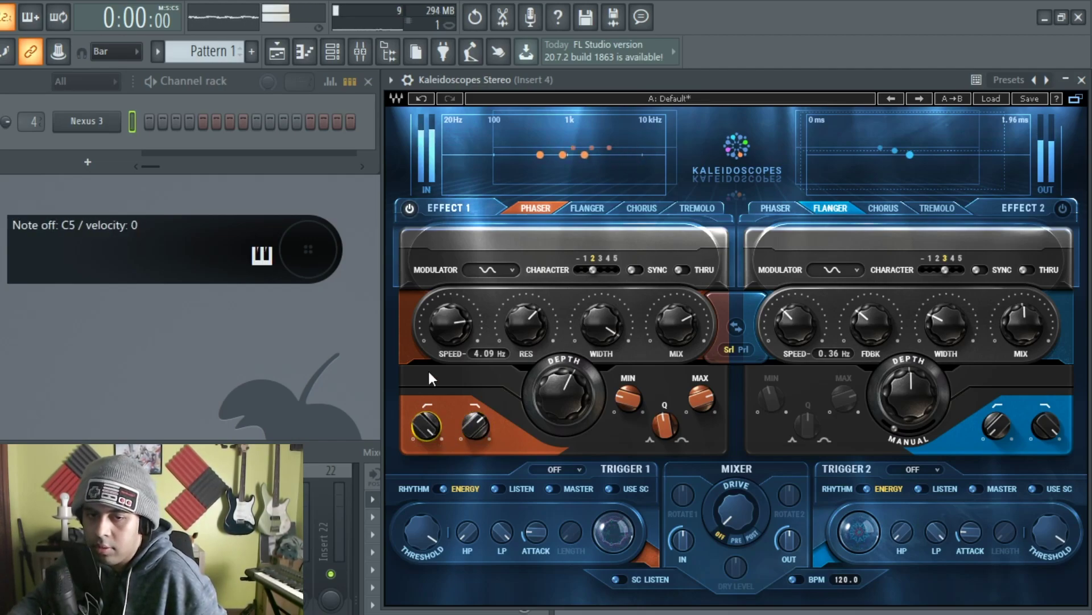
pyautogui.click(481, 427)
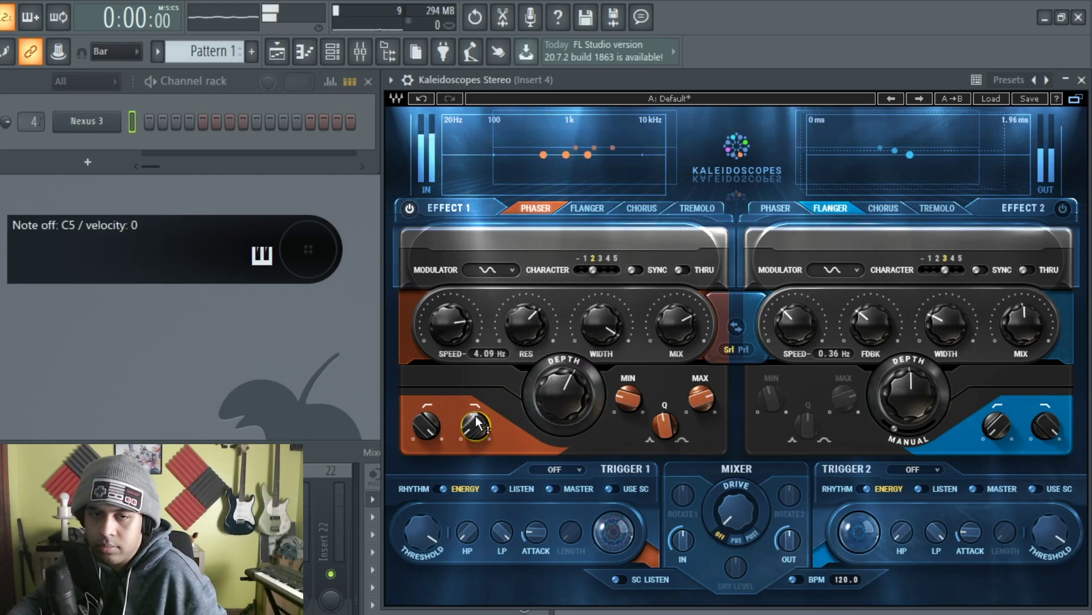
pyautogui.moveTo(476, 433); pyautogui.dragTo(425, 437)
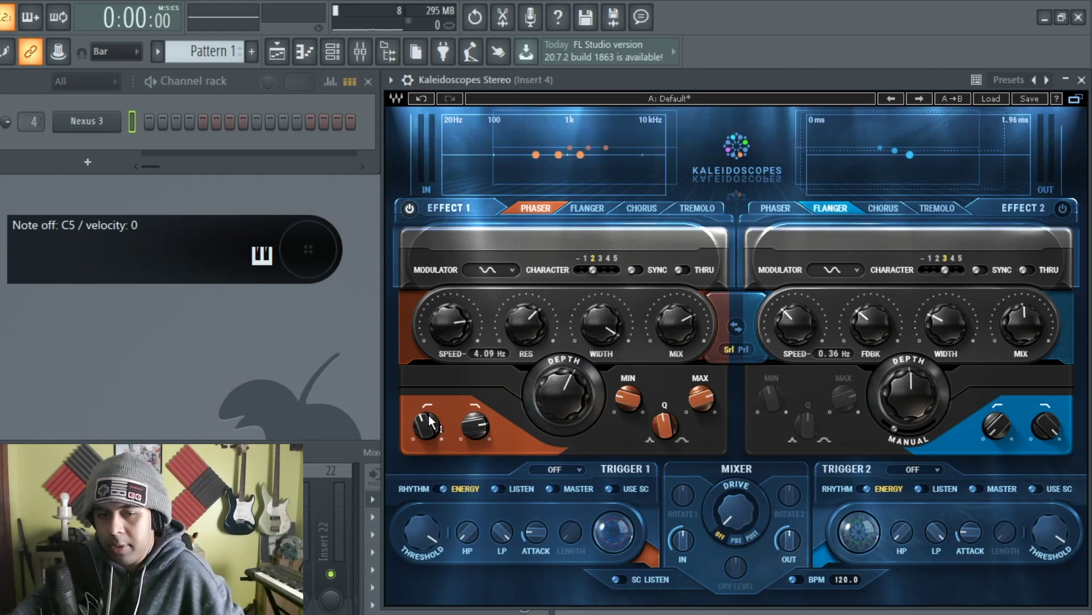
pyautogui.moveTo(431, 422); pyautogui.dragTo(475, 430)
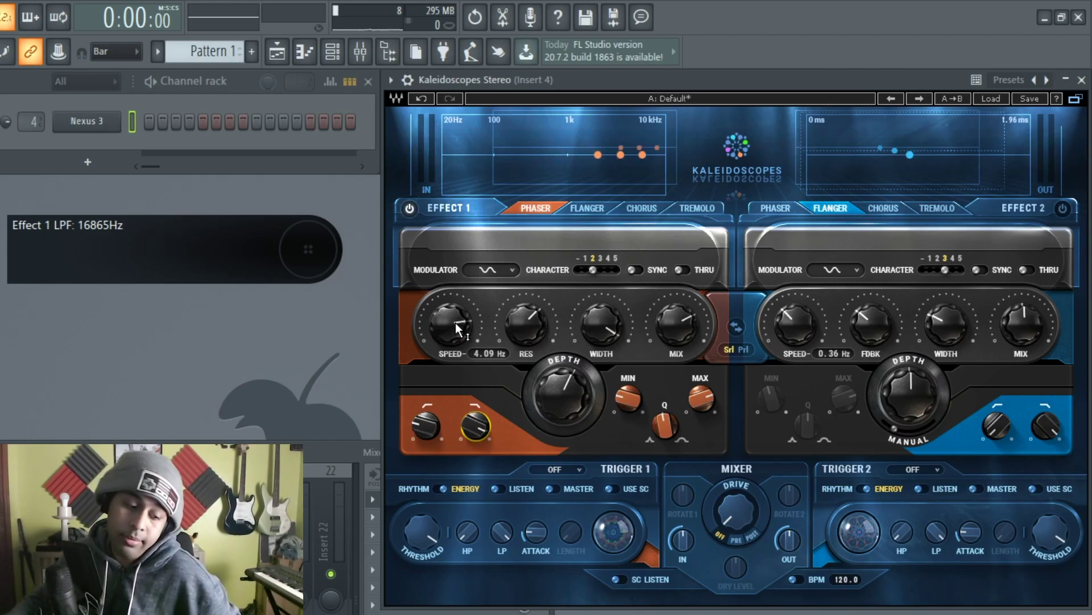
pyautogui.moveTo(476, 424); pyautogui.dragTo(476, 435)
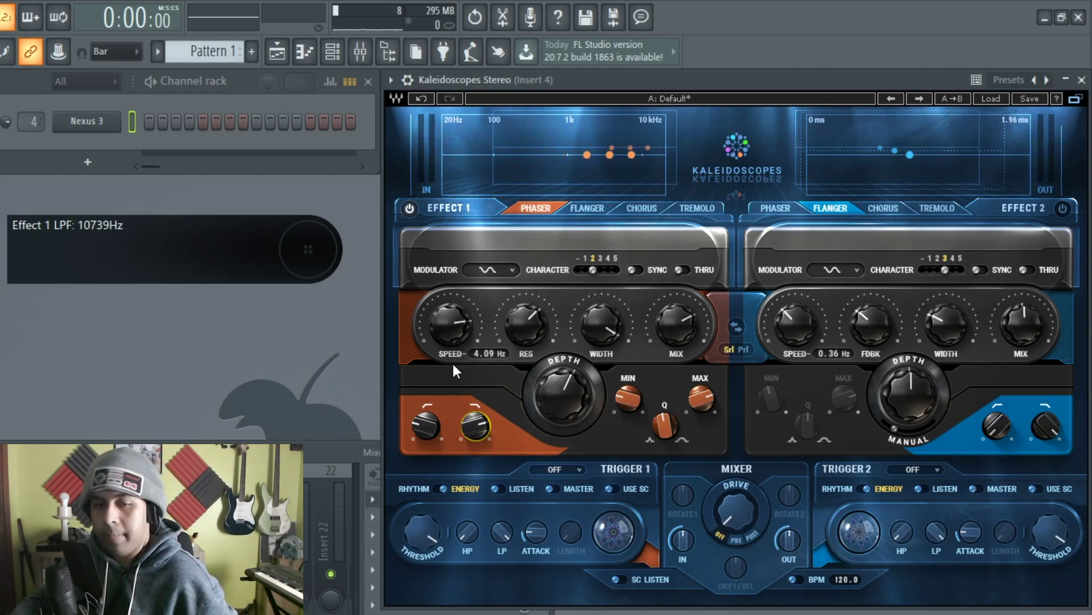
# - Sweep Effect 1's minimum and maximum frequency limits, settling at 154.5 for the minimum and 5904.9 for the maximum
pyautogui.moveTo(629, 394); pyautogui.dragTo(629, 433)
pyautogui.moveTo(701, 397); pyautogui.dragTo(702, 365)
pyautogui.moveTo(629, 397); pyautogui.dragTo(629, 356)
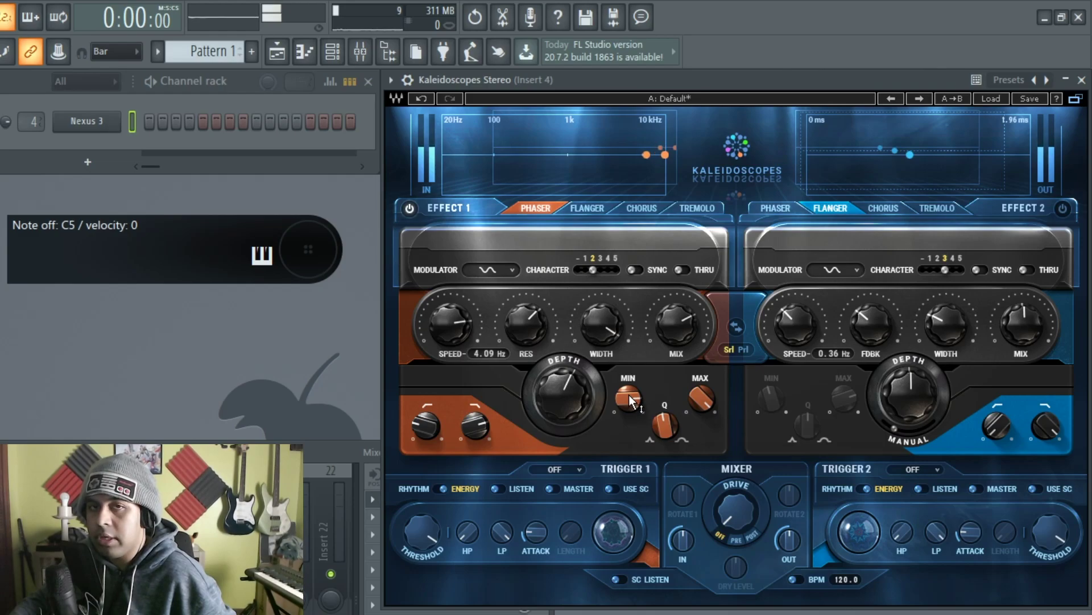
pyautogui.moveTo(629, 394)
pyautogui.mouseDown()
pyautogui.moveTo(629, 412)
pyautogui.moveTo(629, 398)
pyautogui.mouseUp()
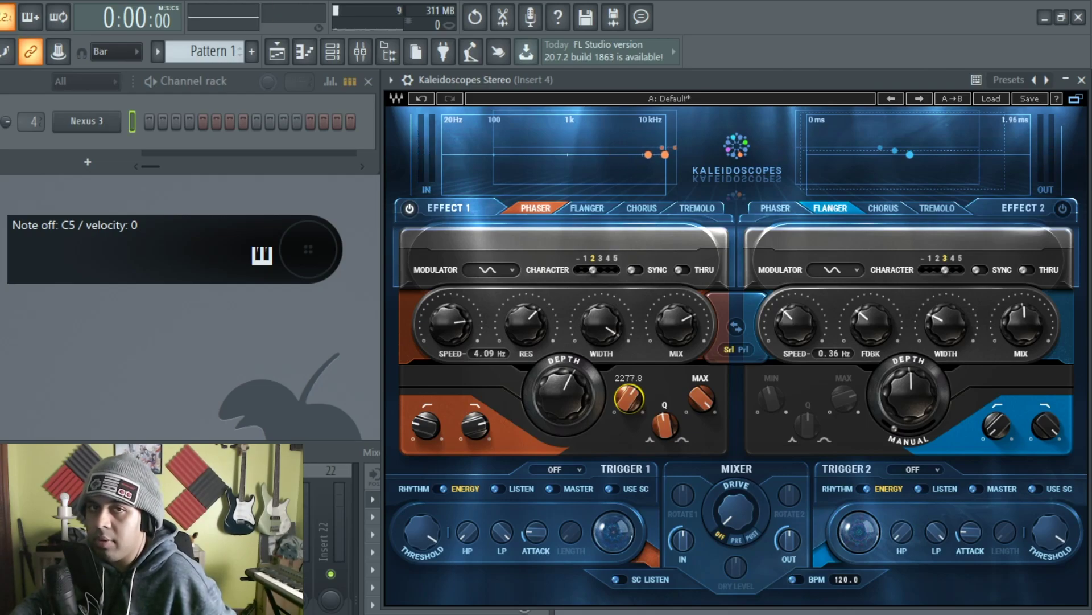
pyautogui.moveTo(629, 398); pyautogui.dragTo(629, 411)
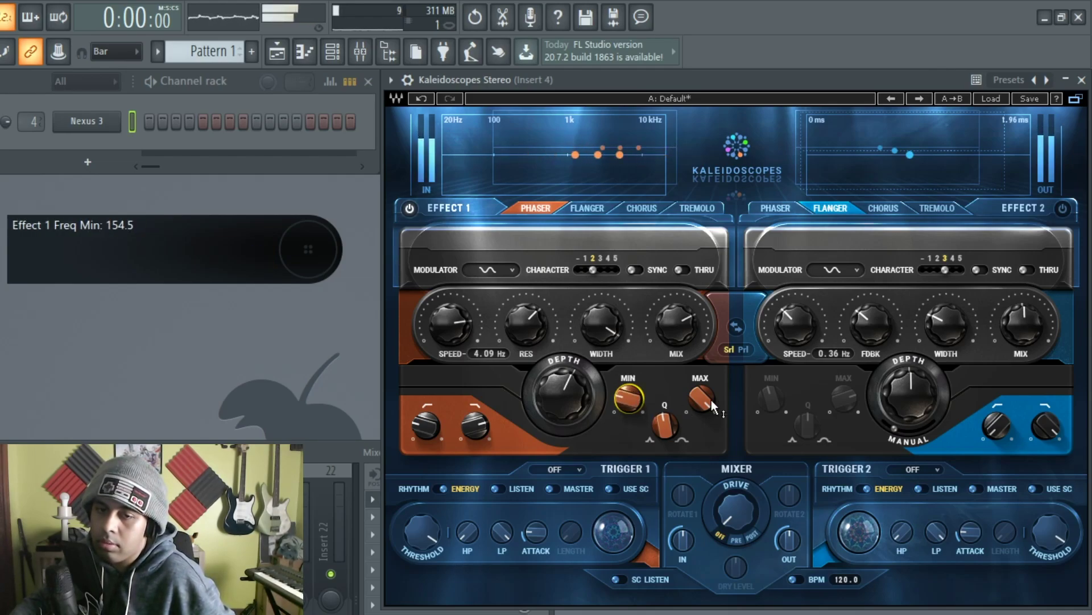
pyautogui.moveTo(703, 392); pyautogui.dragTo(704, 399)
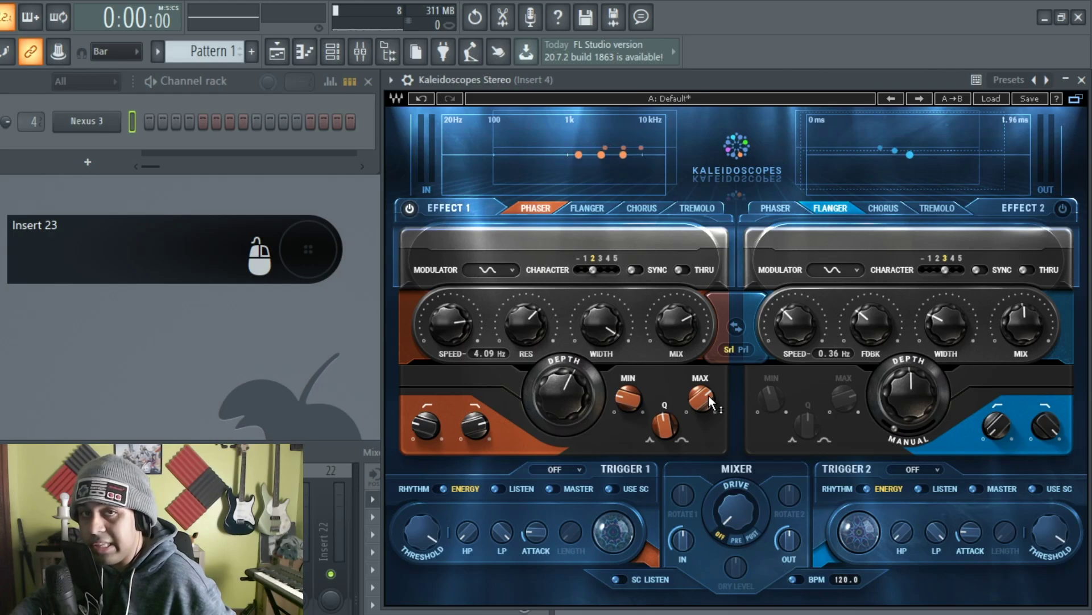
pyautogui.moveTo(708, 395); pyautogui.dragTo(708, 395)
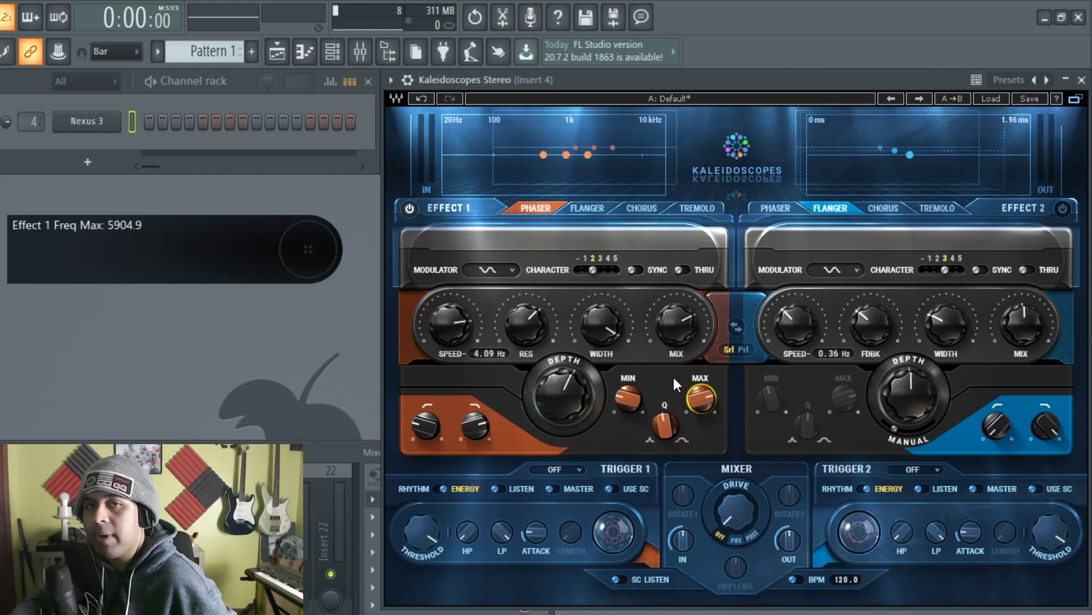
# - Set Effect 1's high-pass filter to 51 Hz and its Q to 92 %
pyautogui.moveTo(432, 428); pyautogui.dragTo(432, 433)
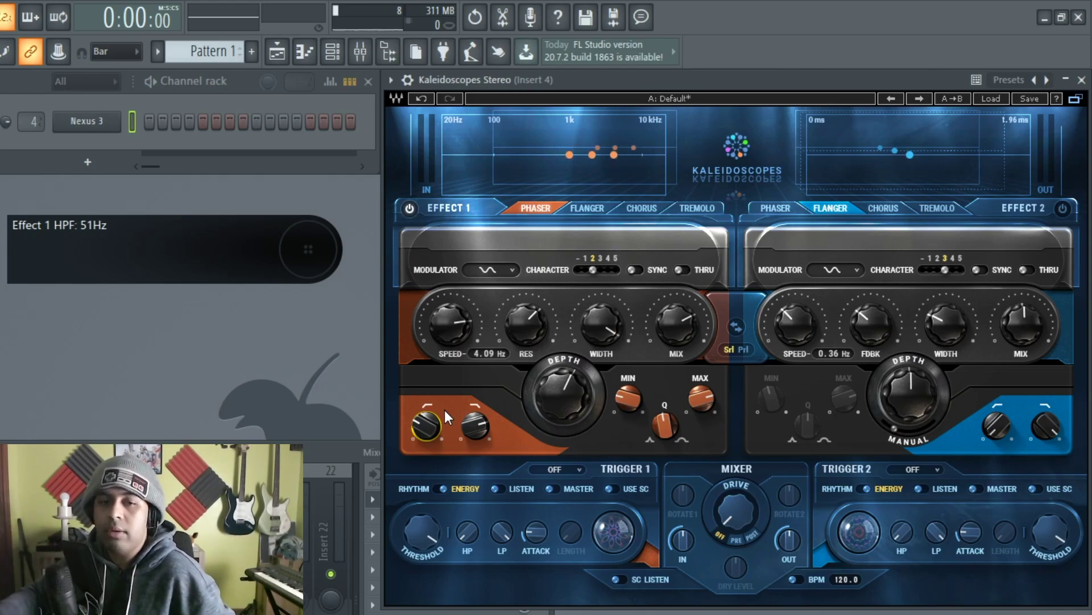
pyautogui.moveTo(661, 436)
pyautogui.mouseDown()
pyautogui.moveTo(668, 399)
pyautogui.moveTo(667, 429)
pyautogui.mouseUp()
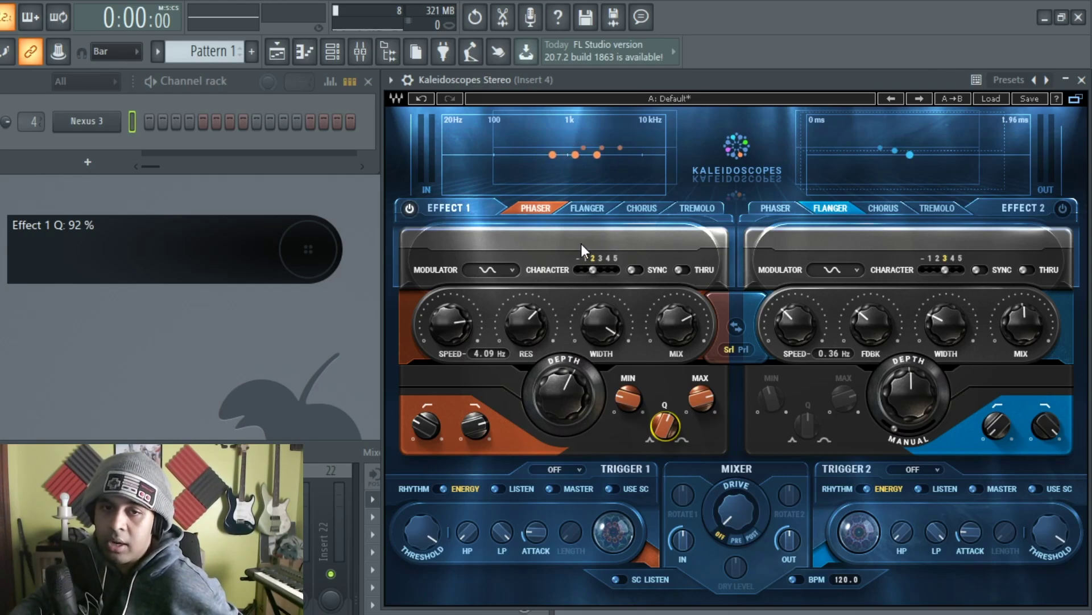
# - Switch Effect 1 between the phaser, flanger and chorus types to compare their controls, ending on the flanger
pyautogui.click(592, 204)
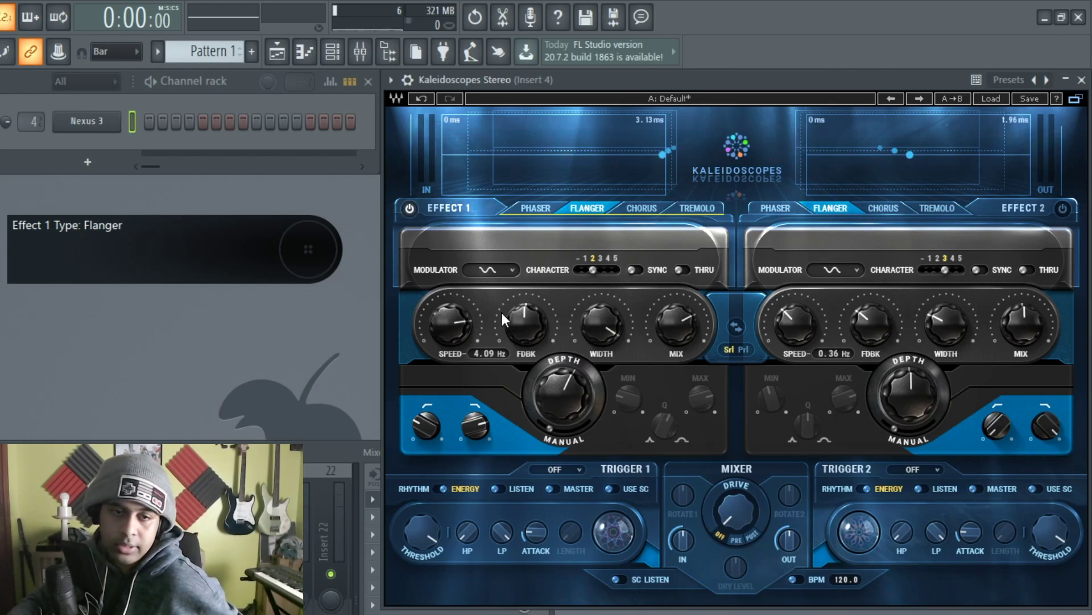
pyautogui.click(641, 206)
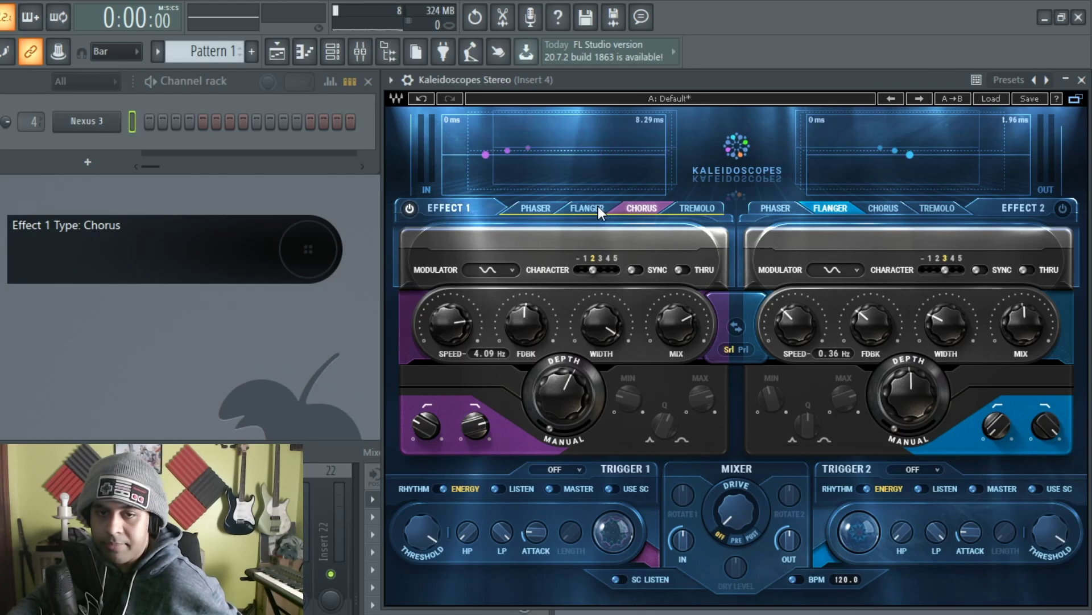
pyautogui.click(599, 206)
pyautogui.click(625, 206)
pyautogui.click(602, 209)
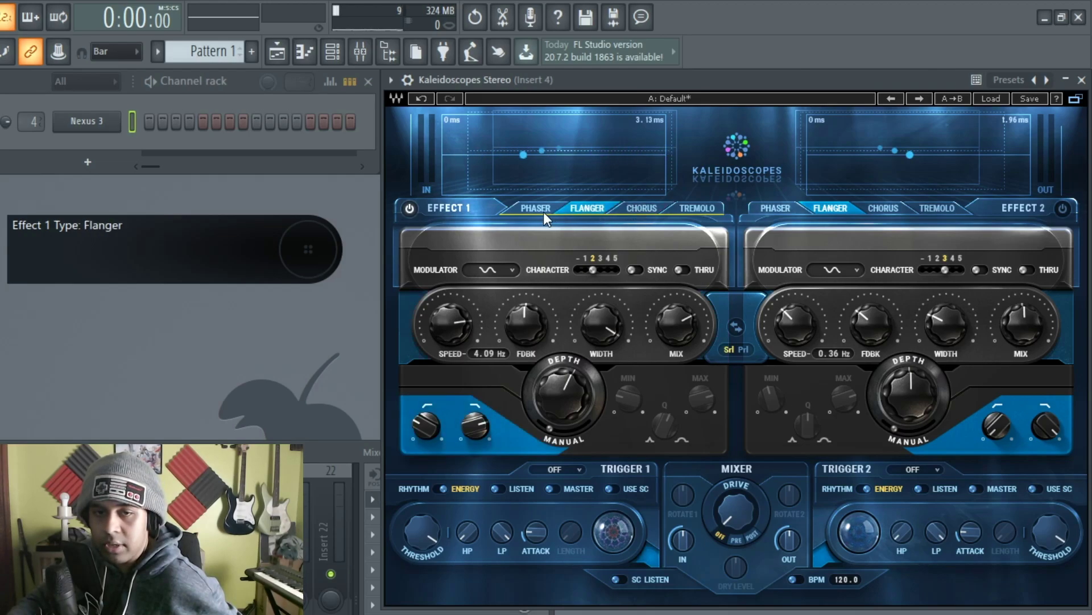
pyautogui.click(538, 207)
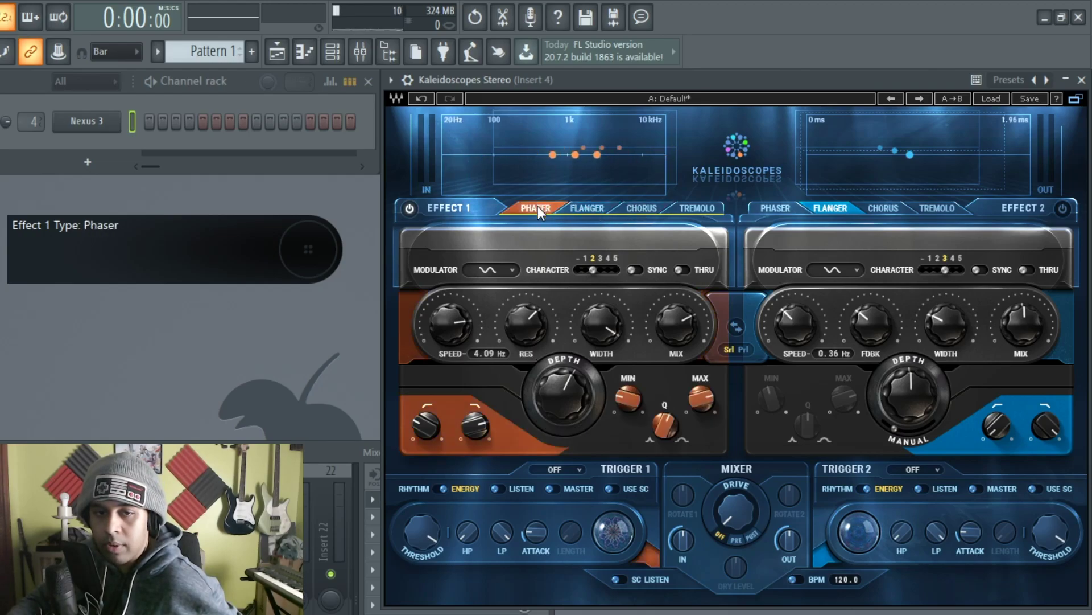
pyautogui.click(590, 203)
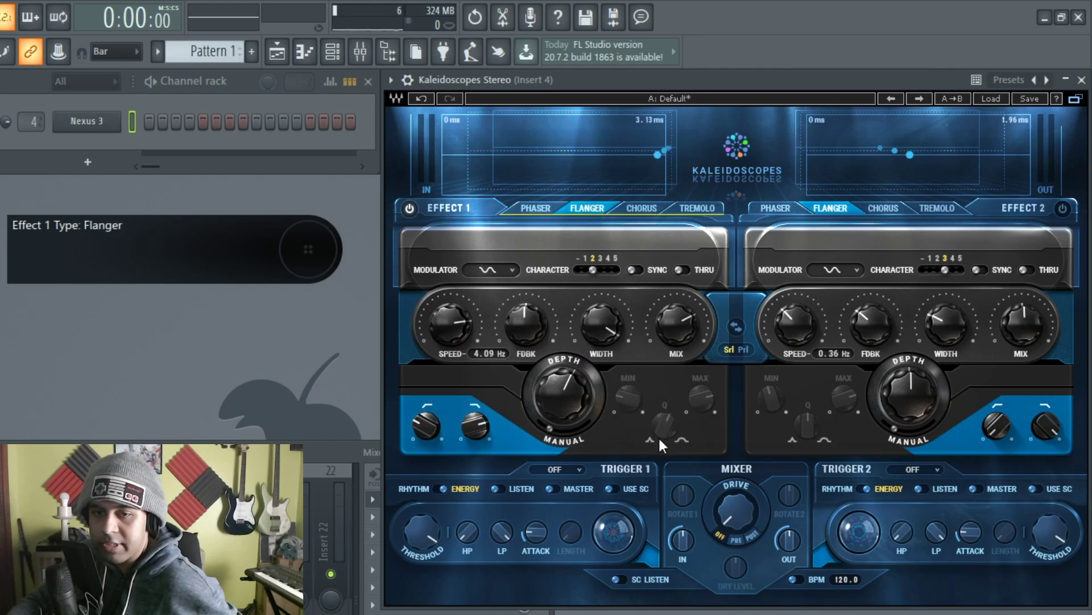
pyautogui.click(630, 205)
pyautogui.click(582, 207)
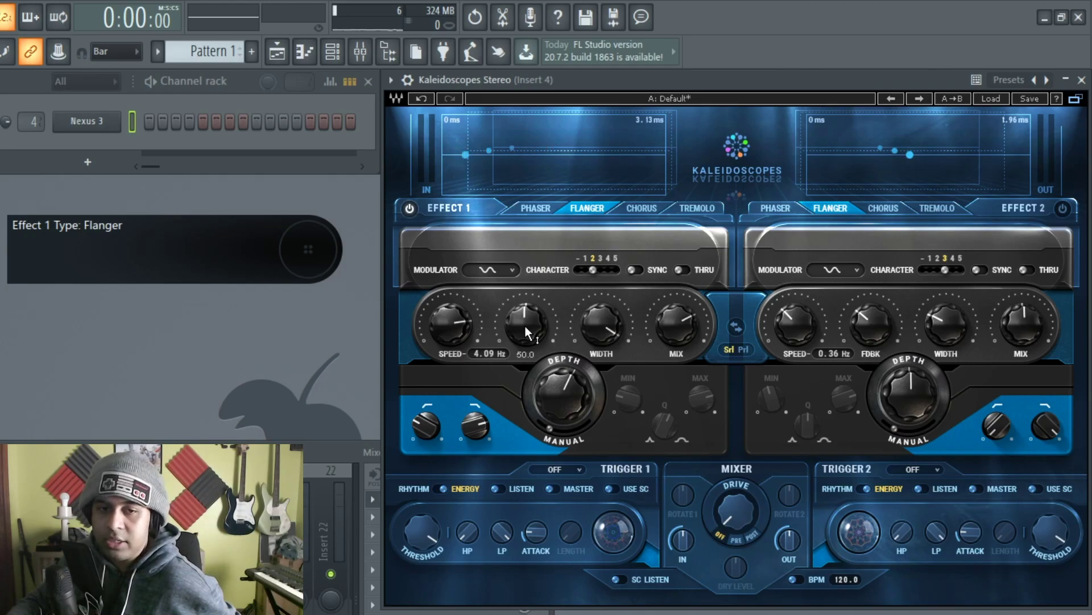
# - Set the Effect 1 flanger's speed to 0.98 Hz with raised feedback, and reduce its width to 86.4
pyautogui.moveTo(467, 326); pyautogui.dragTo(456, 365)
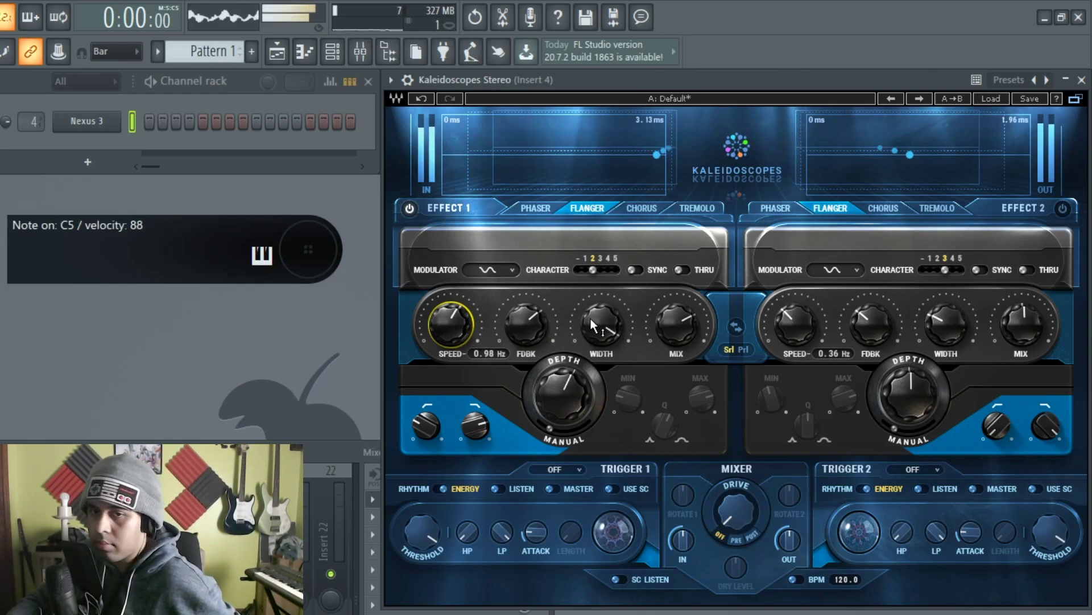
pyautogui.moveTo(603, 323); pyautogui.dragTo(603, 330)
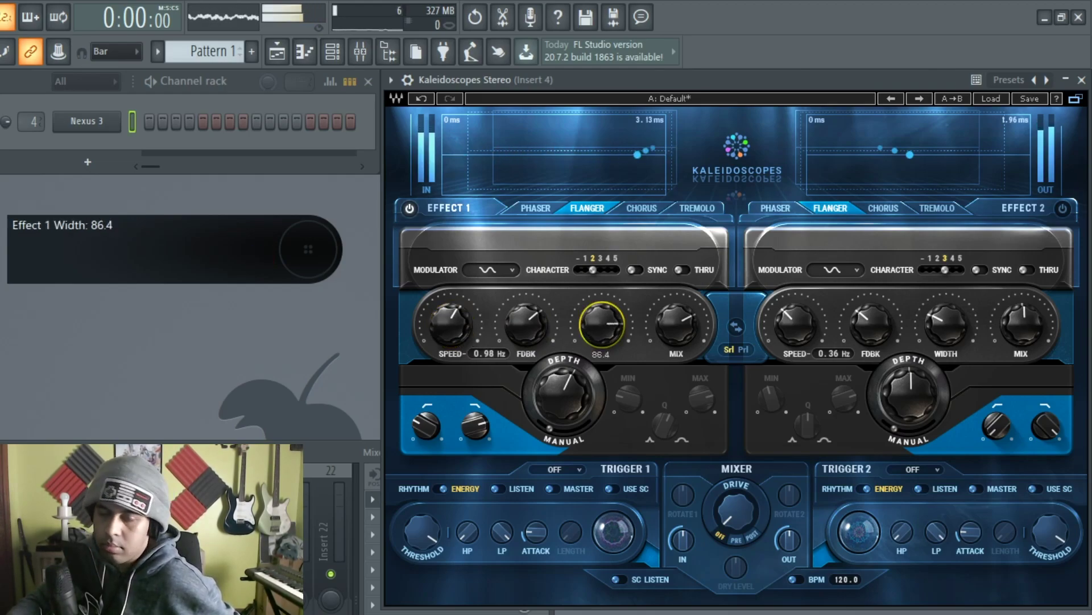
# - Lower the Effect 1 flanger's mix, set its modulator to Absolute Sine and raise its speed to 1.20 Hz
pyautogui.moveTo(678, 339)
pyautogui.mouseDown()
pyautogui.moveTo(679, 356)
pyautogui.moveTo(678, 345)
pyautogui.mouseUp()
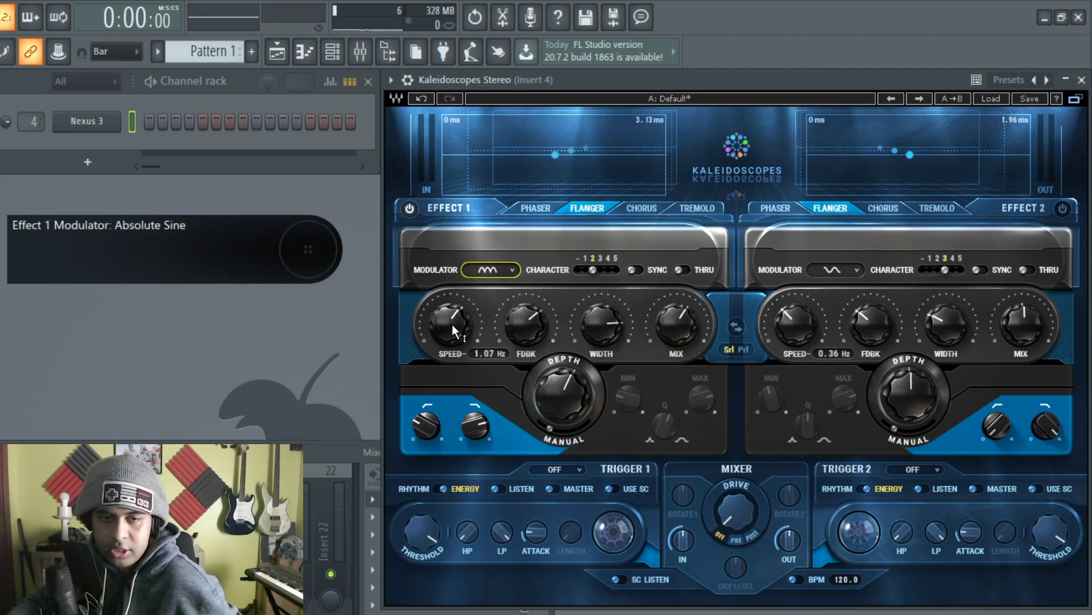
pyautogui.moveTo(453, 329); pyautogui.dragTo(453, 320)
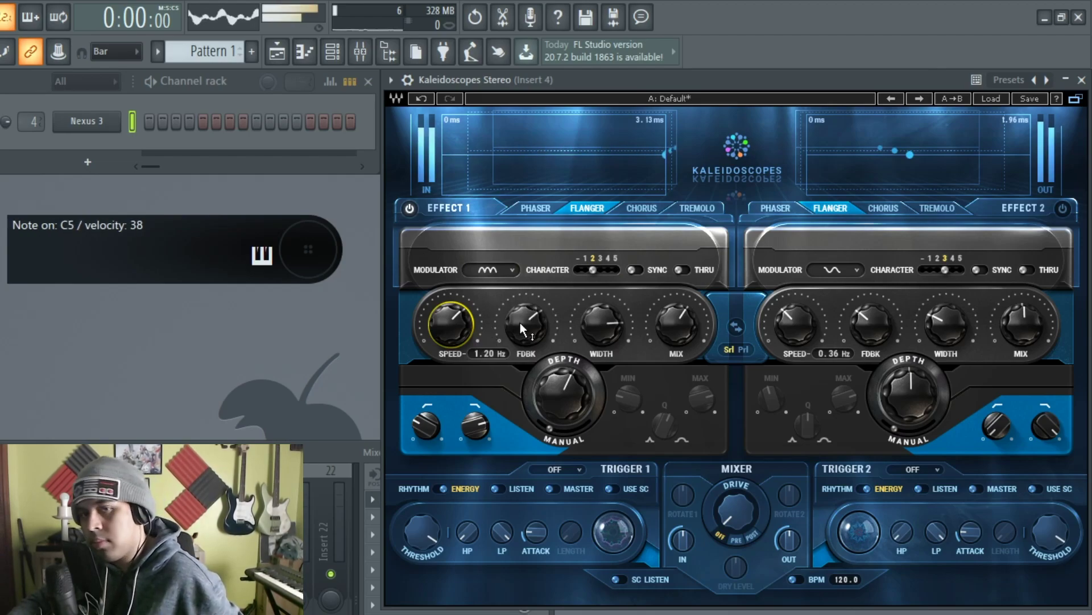
pyautogui.moveTo(526, 332)
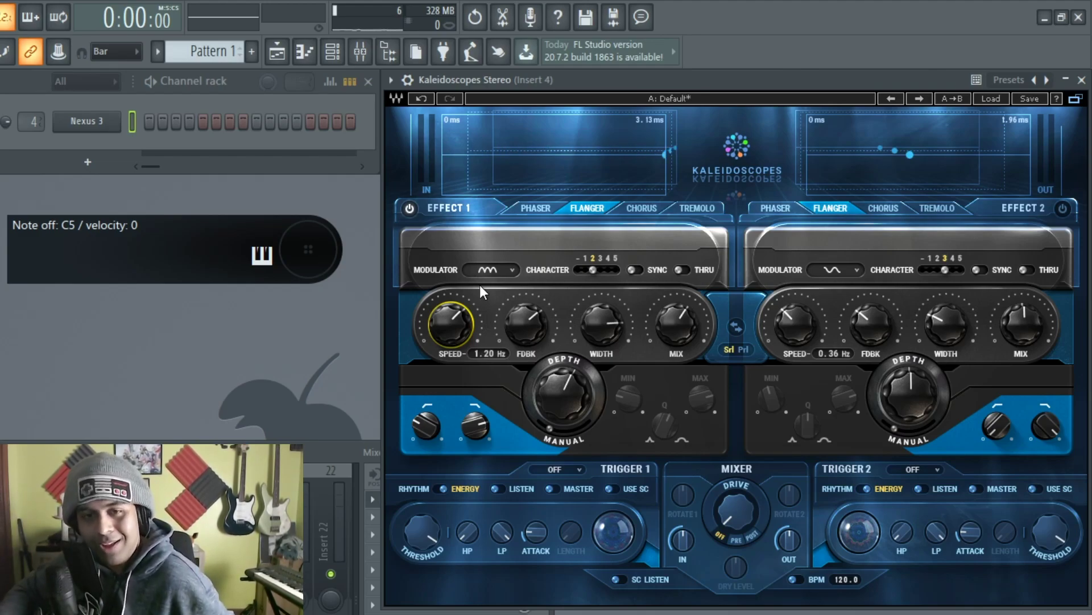
# - Switch Effect 1 to chorus and set its speed to 2.41 Hz with lower feedback, width and mix
pyautogui.click(641, 209)
pyautogui.moveTo(449, 319); pyautogui.dragTo(450, 308)
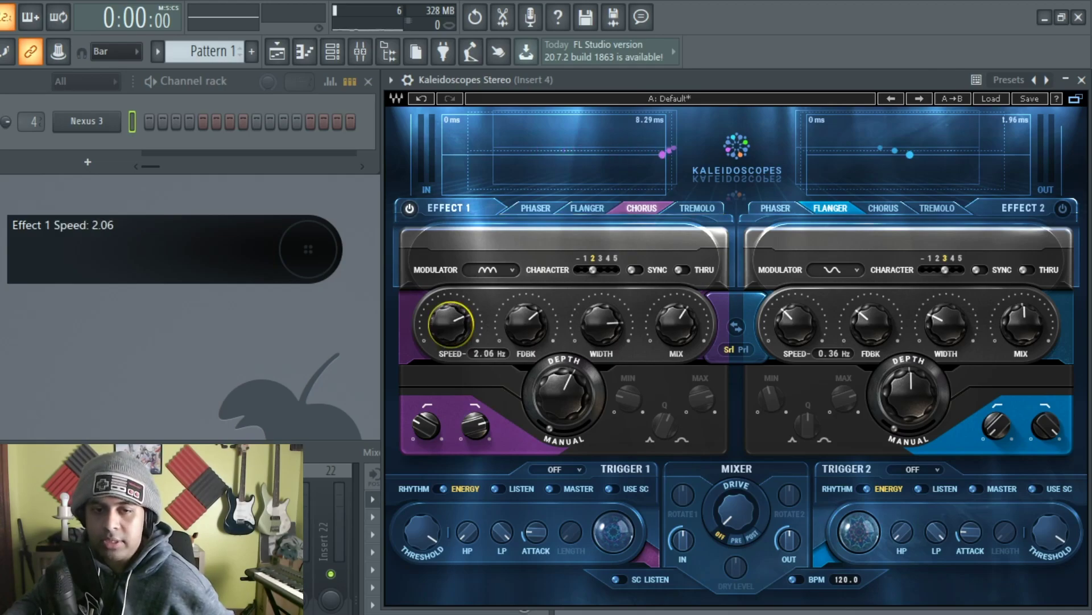
pyautogui.moveTo(520, 319); pyautogui.dragTo(520, 336)
pyautogui.moveTo(602, 323); pyautogui.dragTo(601, 321)
pyautogui.moveTo(450, 319); pyautogui.dragTo(450, 330)
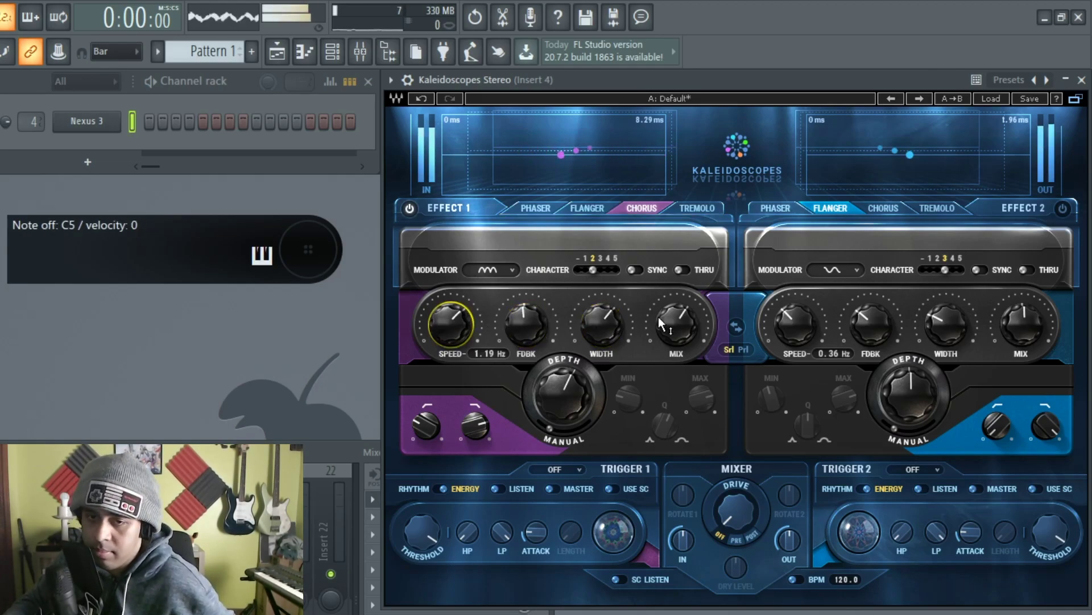
pyautogui.moveTo(681, 319); pyautogui.dragTo(681, 329)
pyautogui.moveTo(449, 325); pyautogui.dragTo(452, 318)
pyautogui.hotkey('ctrl', 's')
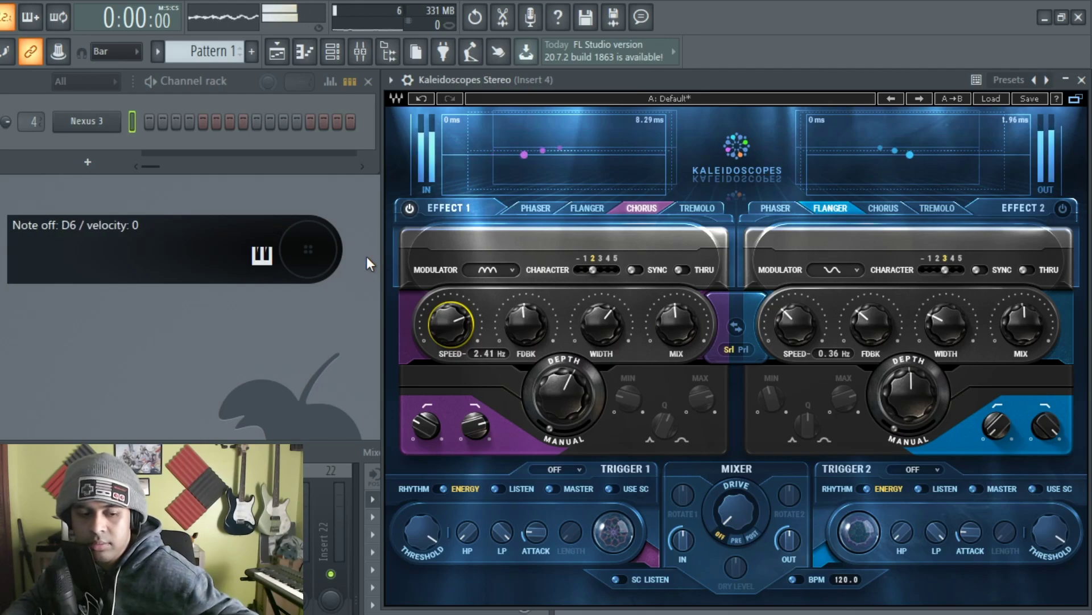
# - Browse the Bell presets in Nexus 3, load the guitar preset Till I Come C, and close the instrument
pyautogui.click(88, 121)
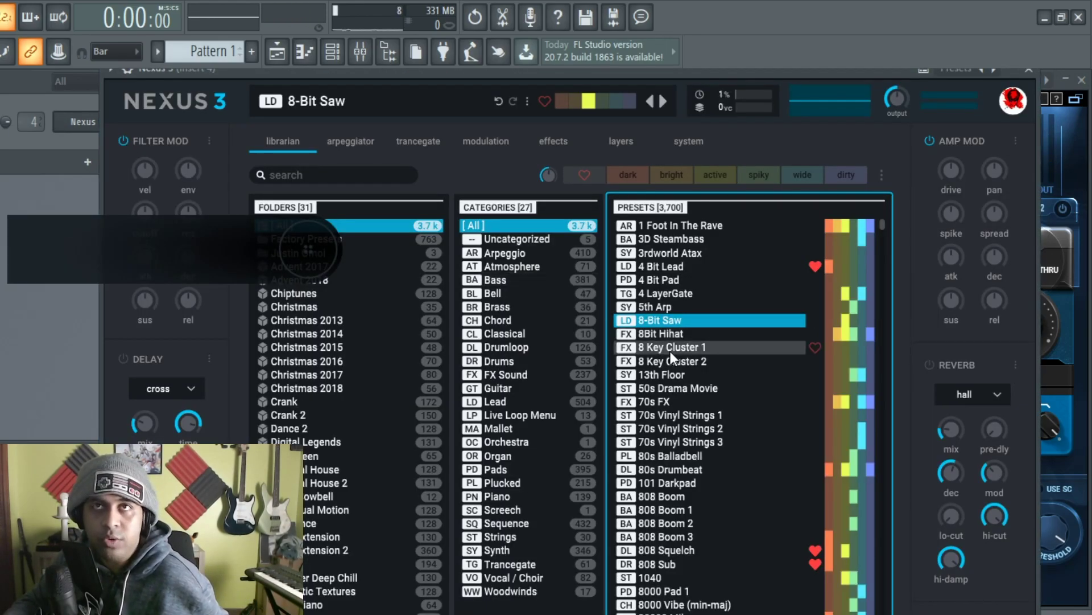
pyautogui.click(508, 293)
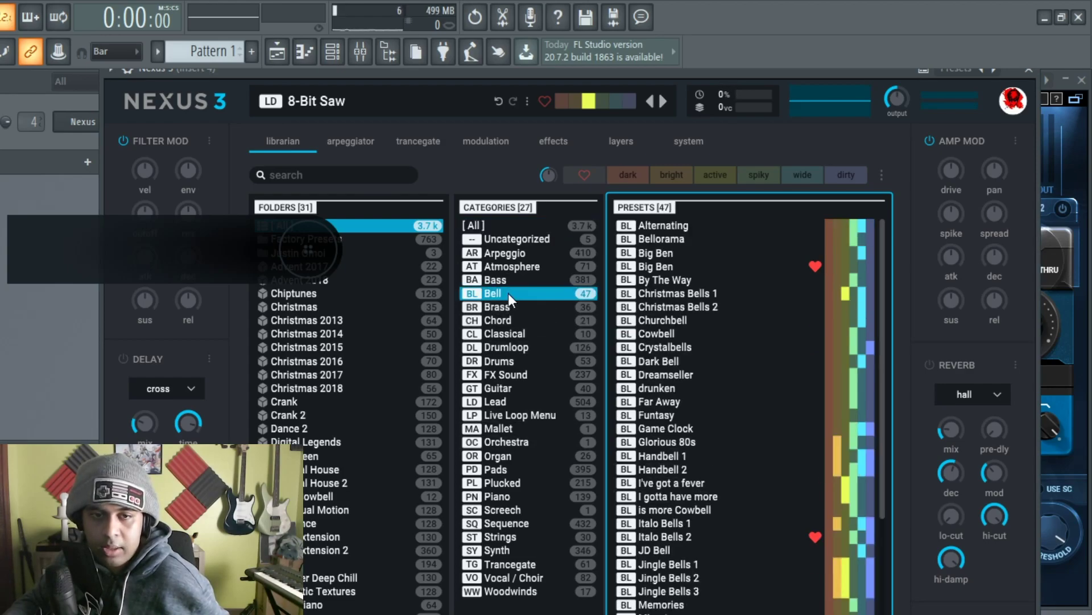
pyautogui.click(701, 454)
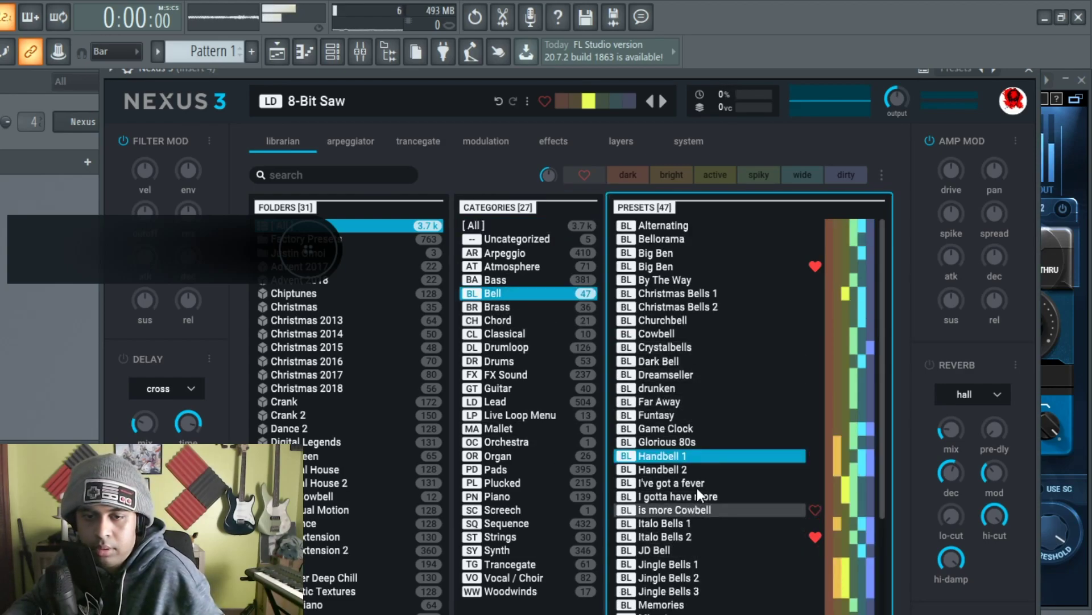
pyautogui.click(701, 480)
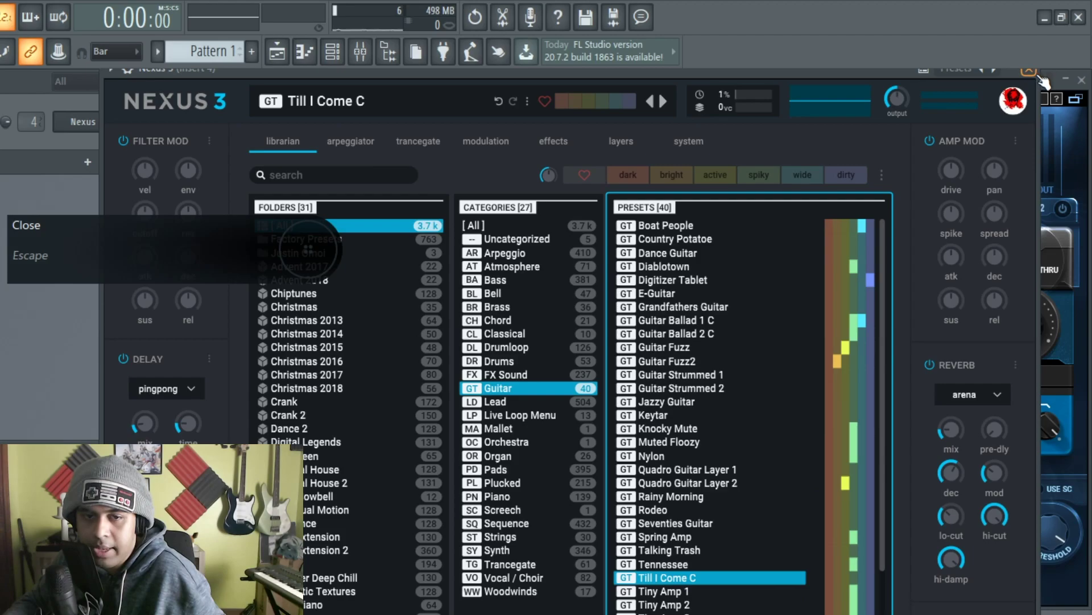
pyautogui.click(1029, 69)
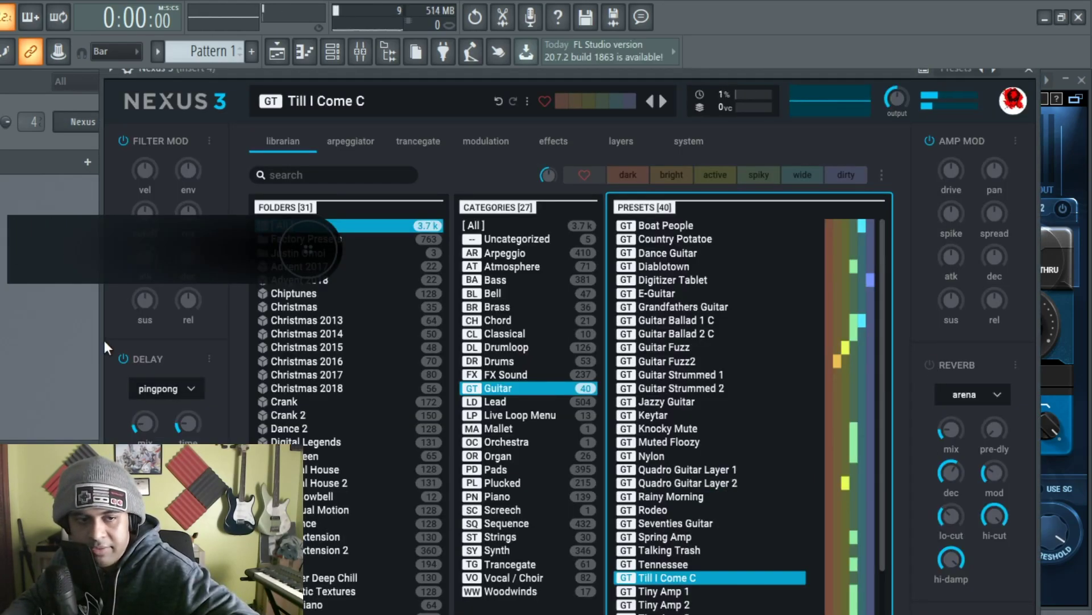
pyautogui.click(1028, 69)
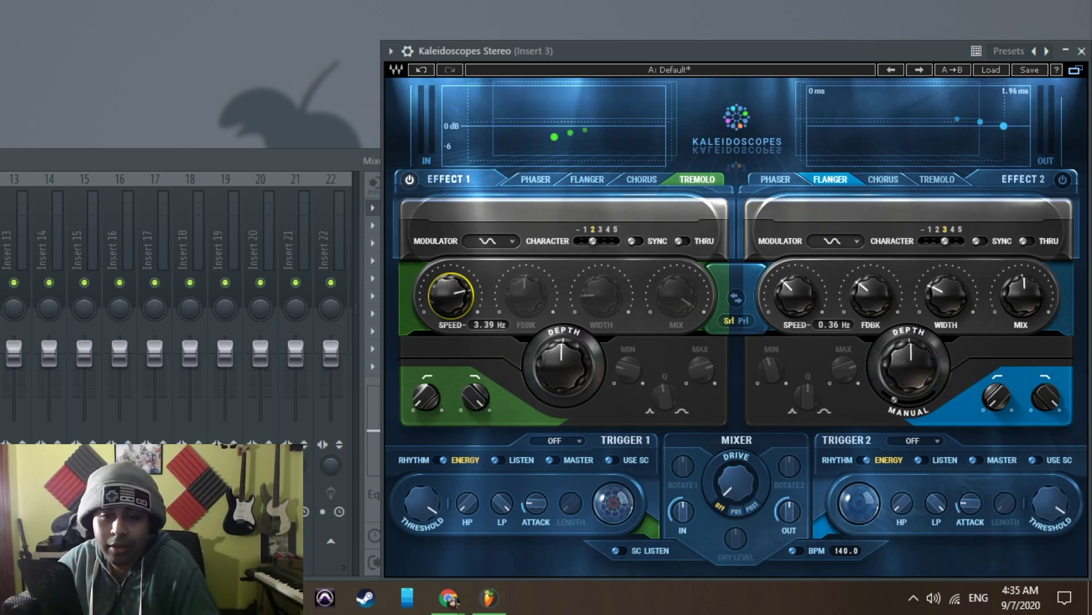
# - Sweep the Effect 1 tremolo's speed from 0.34 Hz up to 5.20 Hz and raise its character to 4
pyautogui.moveTo(449, 308); pyautogui.dragTo(448, 354)
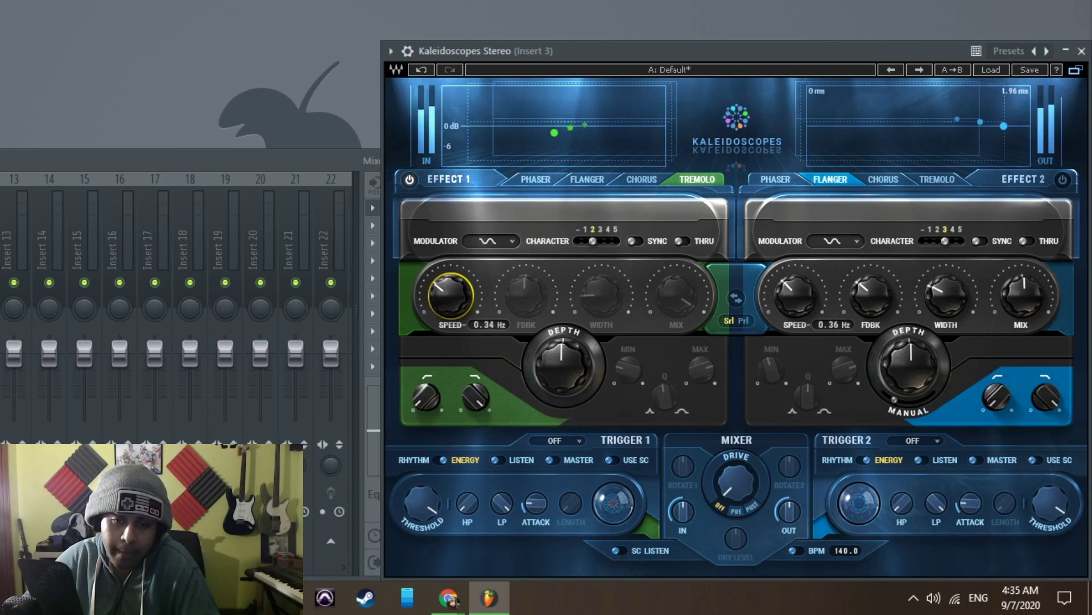
pyautogui.moveTo(459, 306); pyautogui.dragTo(459, 308)
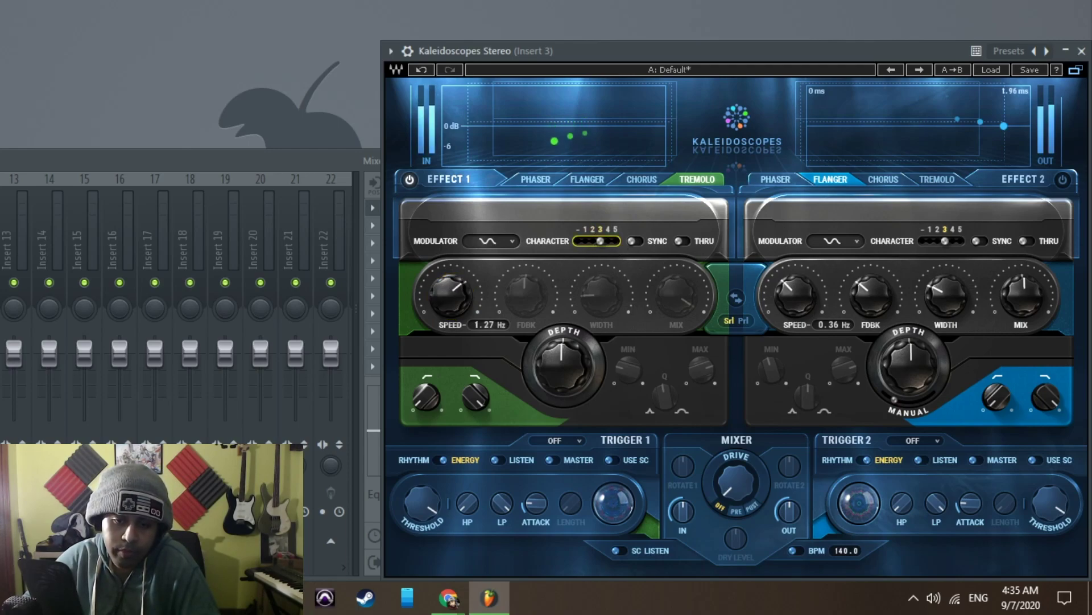
pyautogui.moveTo(460, 295); pyautogui.dragTo(461, 295)
# - Try different modulators on the Effect 1 tremolo, including the absolute sine shape and Input
pyautogui.click(487, 244)
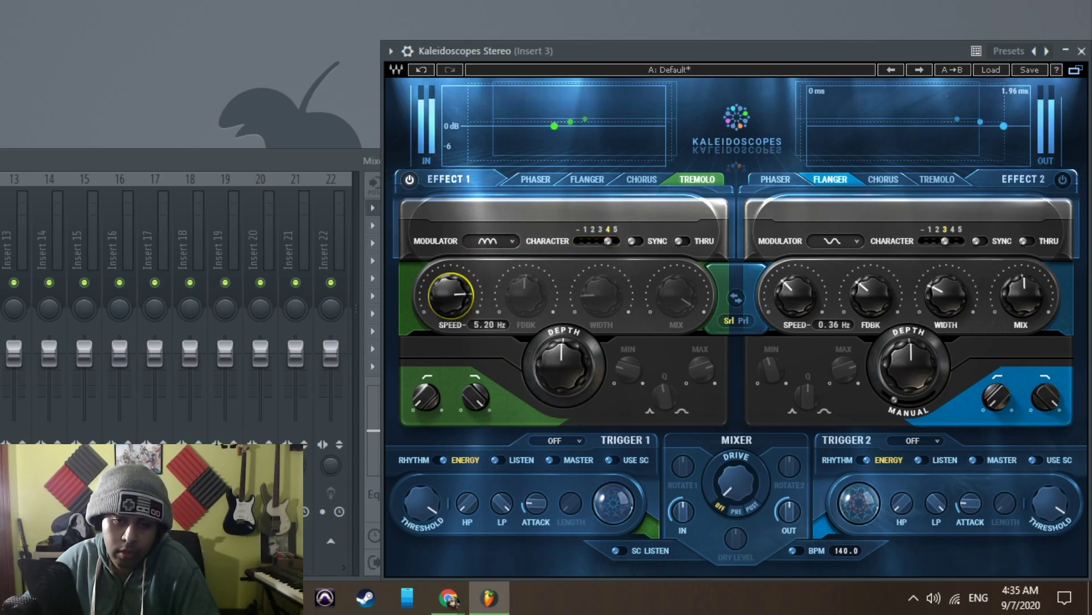
pyautogui.click(487, 244)
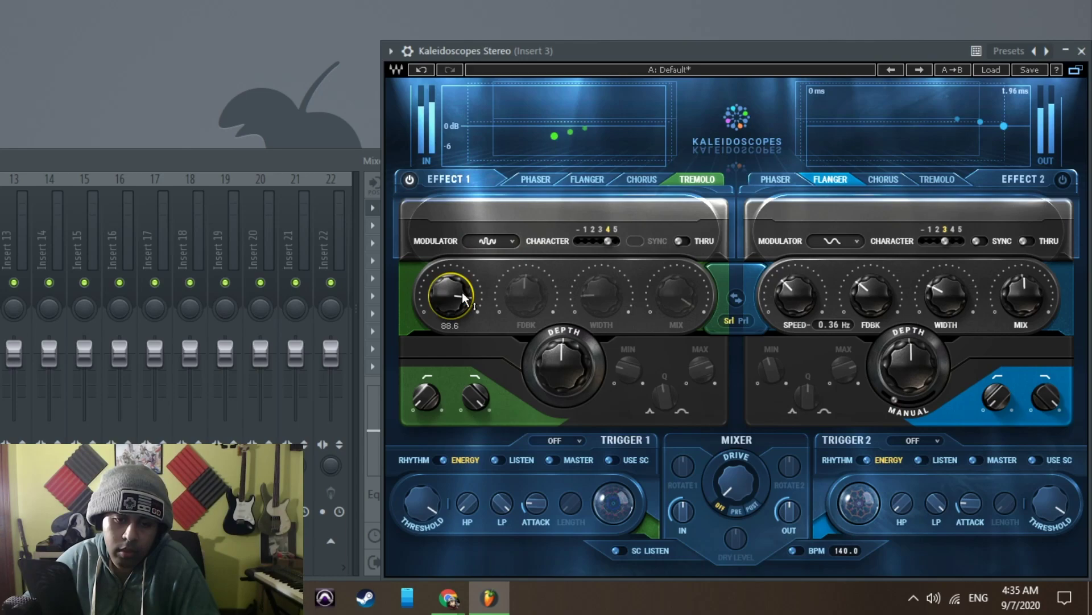
pyautogui.click(492, 244)
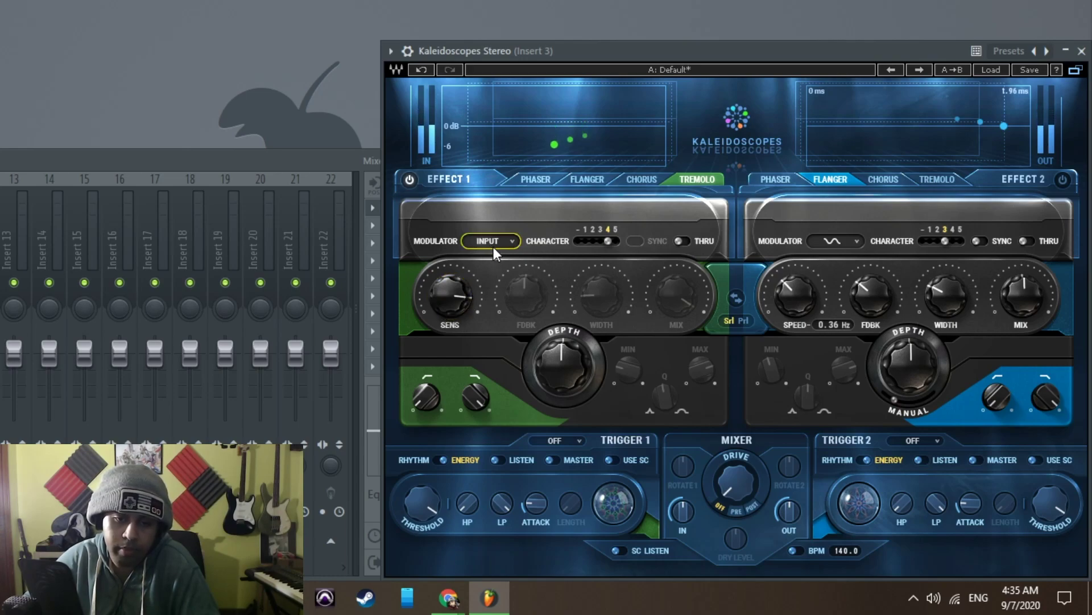
pyautogui.click(494, 241)
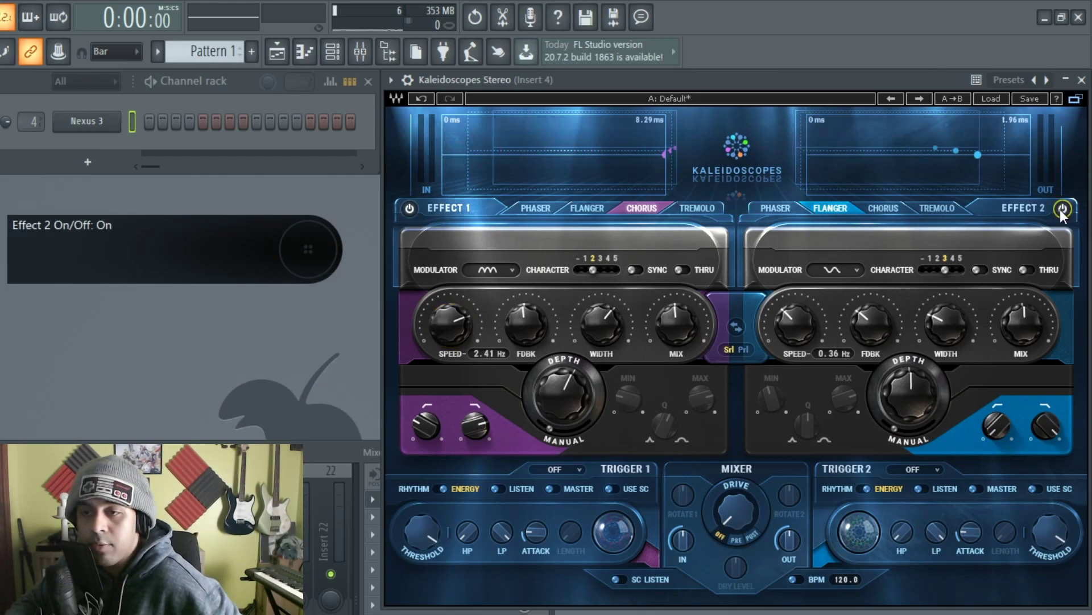
# - Turn off Effect 1 and switch Effect 2 to chorus, ending on the phaser
pyautogui.click(876, 208)
pyautogui.click(410, 207)
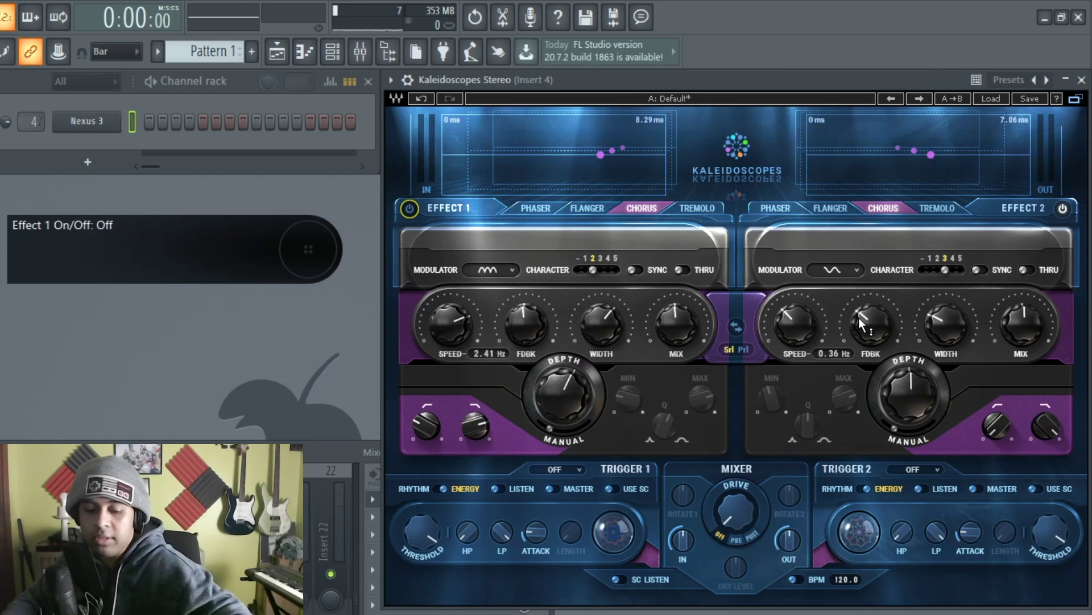
pyautogui.moveTo(859, 319)
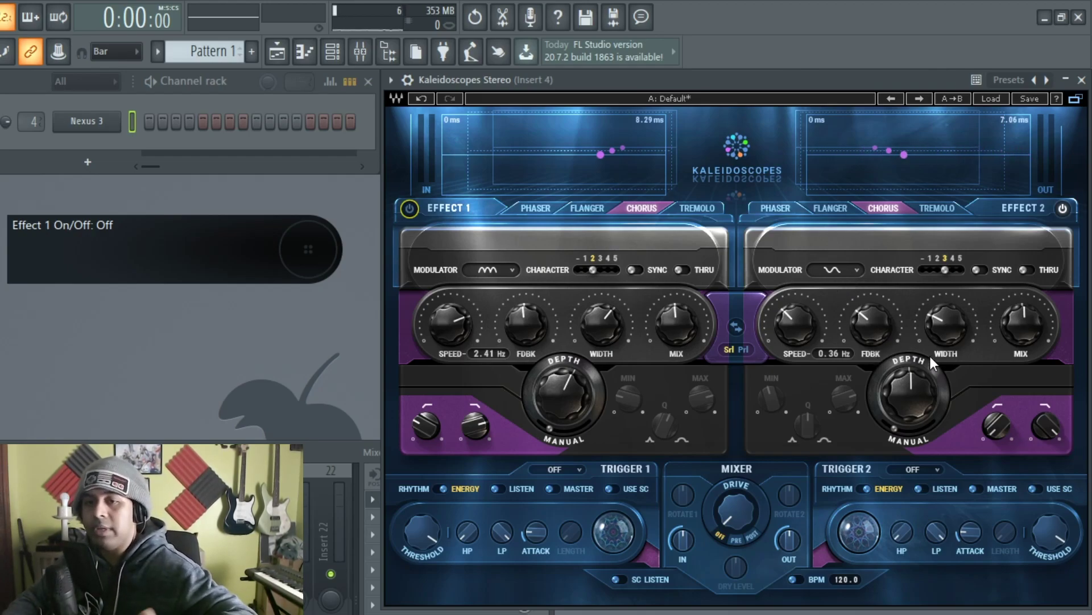
pyautogui.click(777, 208)
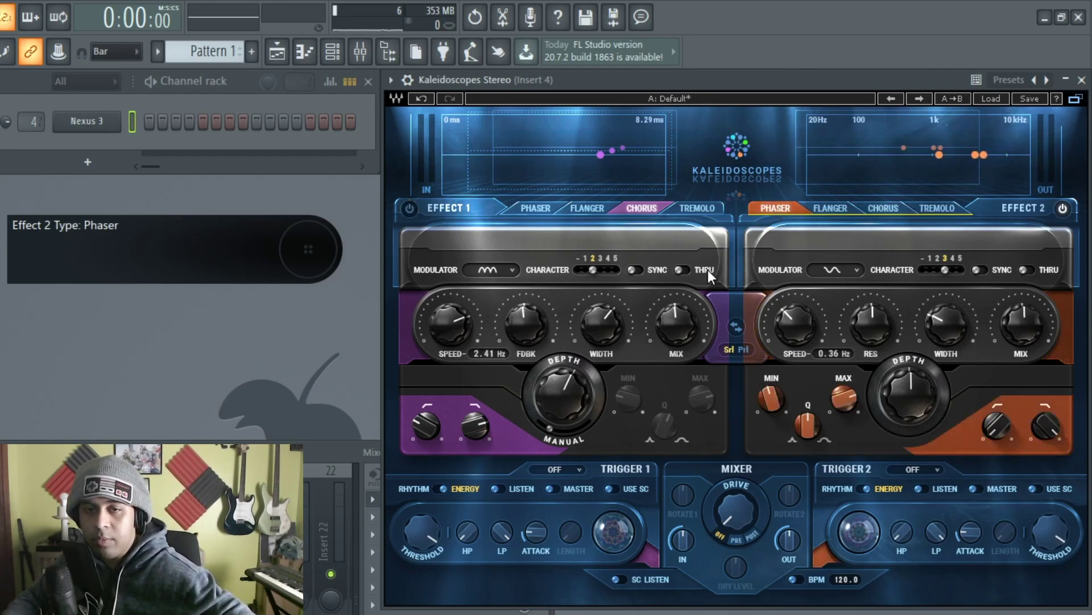
# - Switch Effect 1 to the flanger with slightly raised feedback, and turn Effect 2 on
pyautogui.click(589, 208)
pyautogui.moveTo(526, 323); pyautogui.dragTo(527, 318)
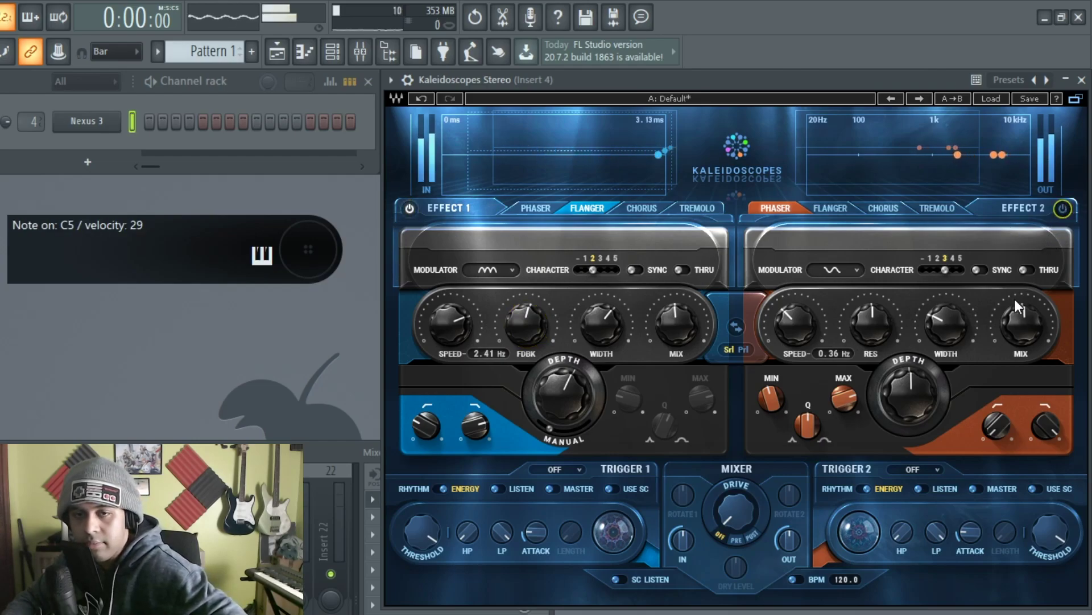
pyautogui.click(1063, 209)
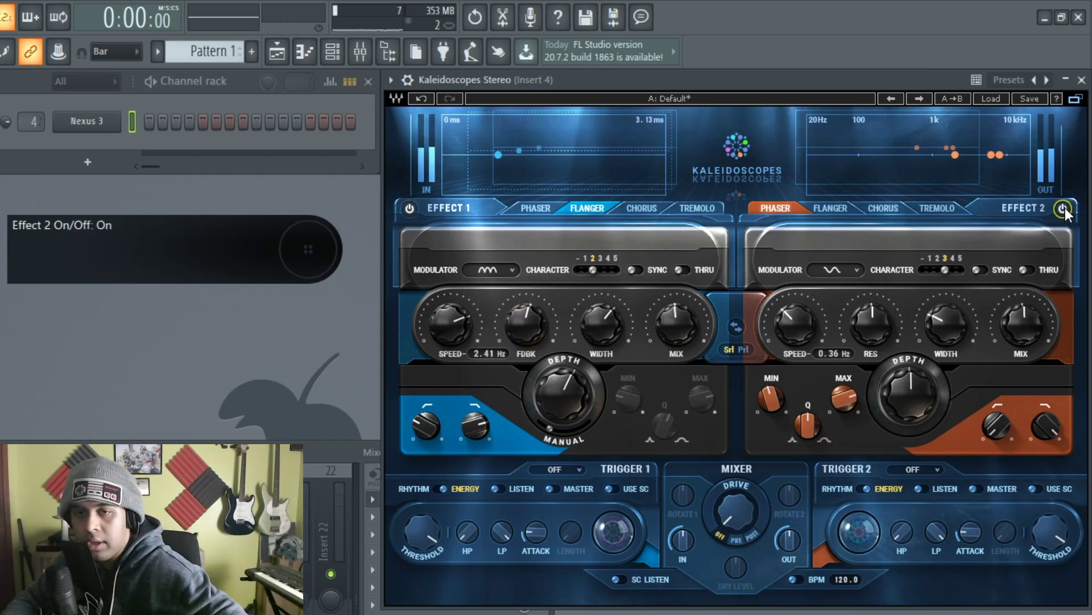
# - Turn off Effect 1 and set the Effect 2 phaser's speed to 0.81 Hz and mix to 80.6, with raised resonance and width
pyautogui.click(409, 208)
pyautogui.moveTo(804, 336); pyautogui.dragTo(882, 351)
pyautogui.moveTo(945, 324)
pyautogui.mouseDown()
pyautogui.moveTo(945, 293)
pyautogui.moveTo(945, 319)
pyautogui.mouseUp()
pyautogui.click(1025, 317)
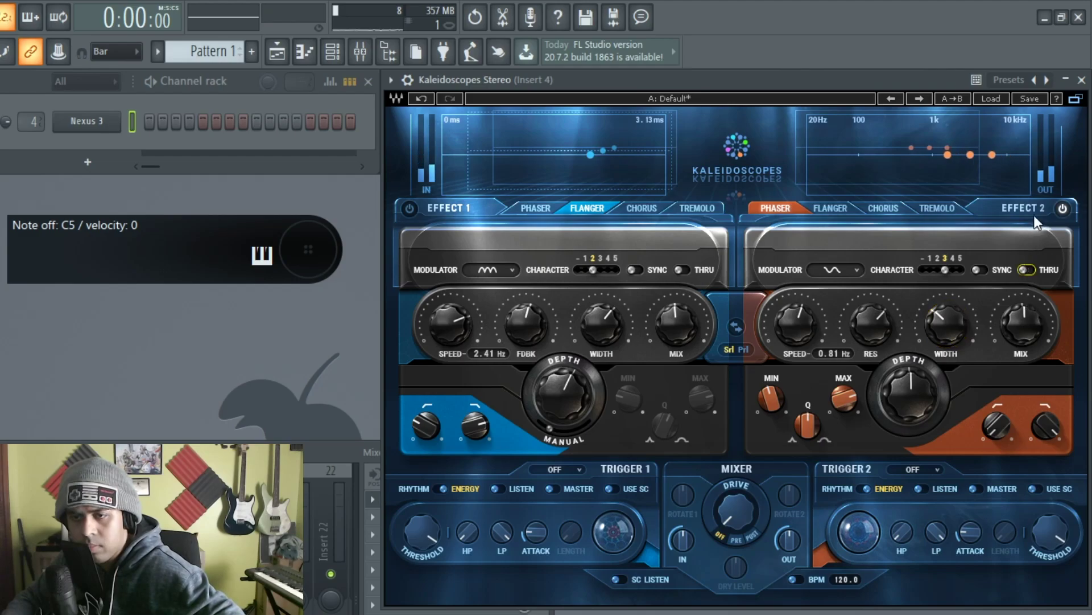
pyautogui.moveTo(1034, 341); pyautogui.dragTo(1033, 326)
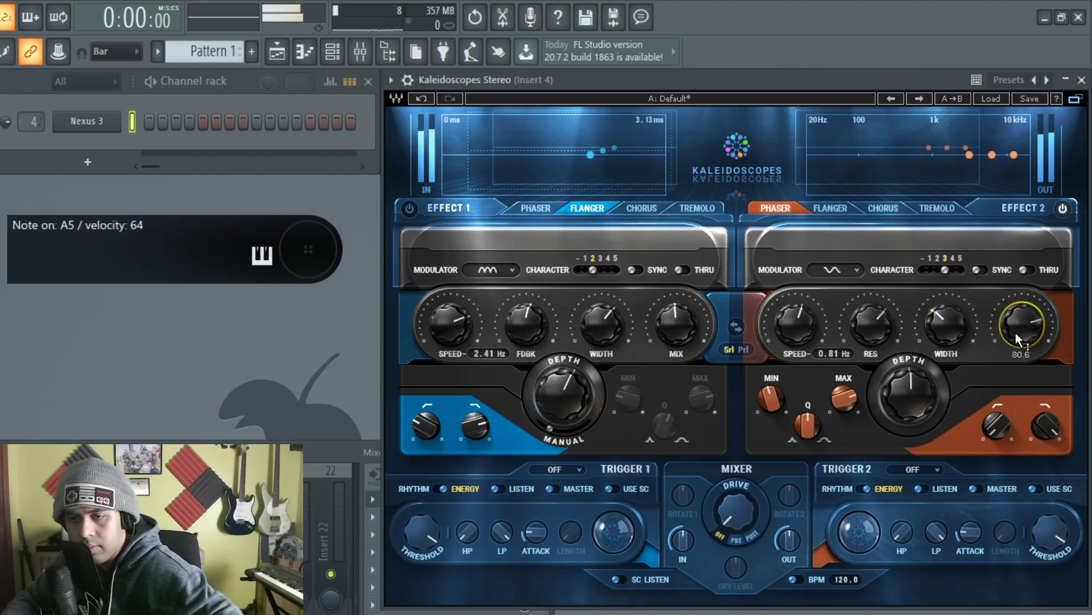
# - Set the Effect 2 phaser's speed to 3.56 Hz, raise its width, adjust its resonance, and turn Effect 1 back on
pyautogui.moveTo(950, 337); pyautogui.dragTo(950, 310)
pyautogui.moveTo(870, 317); pyautogui.dragTo(875, 328)
pyautogui.moveTo(796, 324)
pyautogui.mouseDown()
pyautogui.moveTo(797, 298)
pyautogui.moveTo(797, 310)
pyautogui.mouseUp()
pyautogui.moveTo(871, 336); pyautogui.dragTo(875, 333)
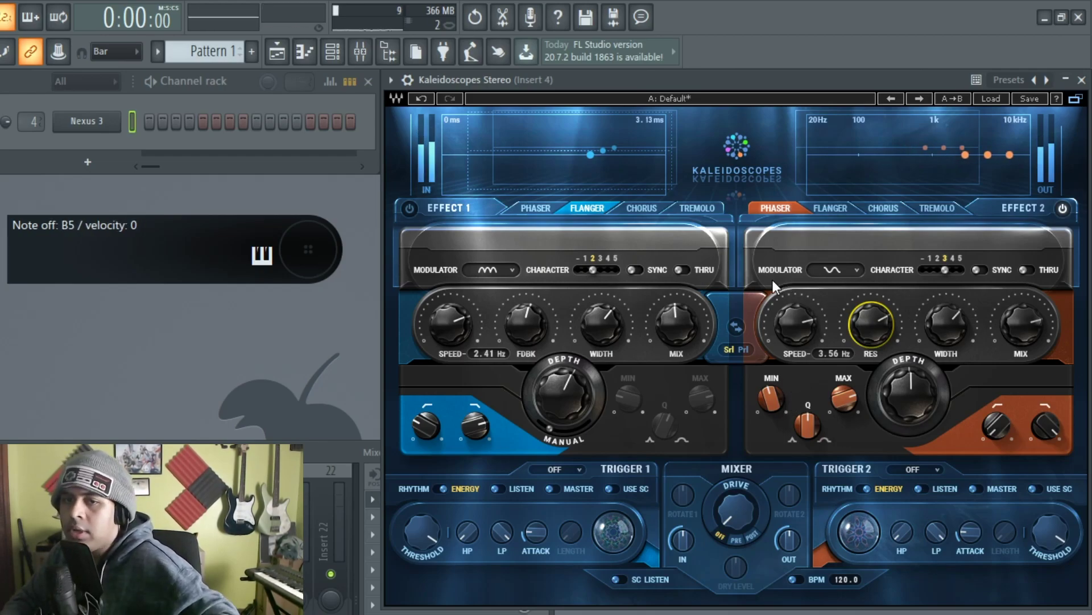
pyautogui.click(411, 206)
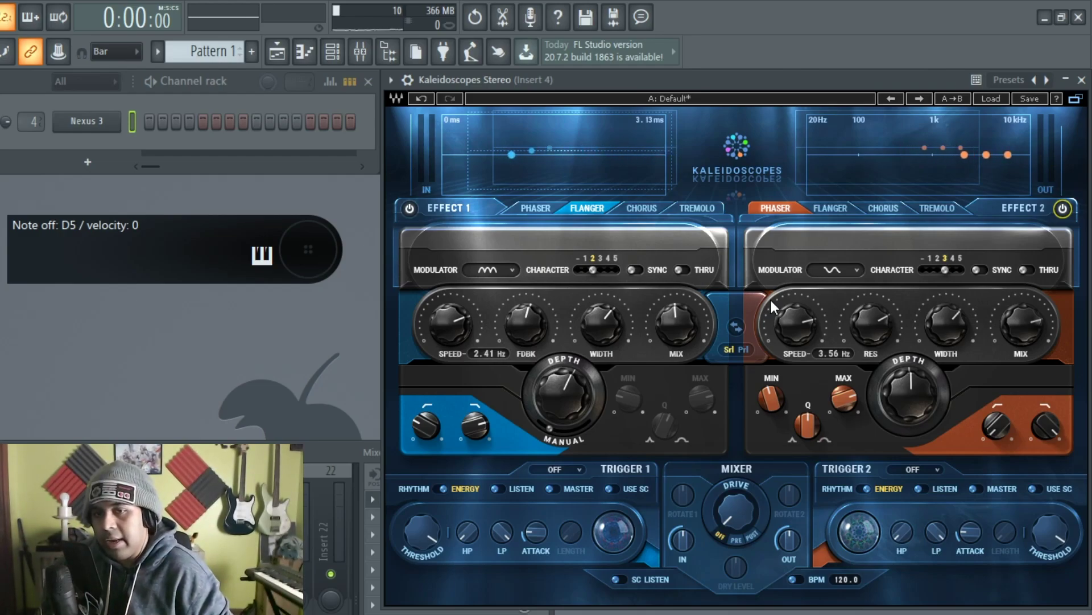
# - Swap the Effect 1 and Effect 2 settings back and forth to compare the flanger and phaser in either order
pyautogui.click(734, 328)
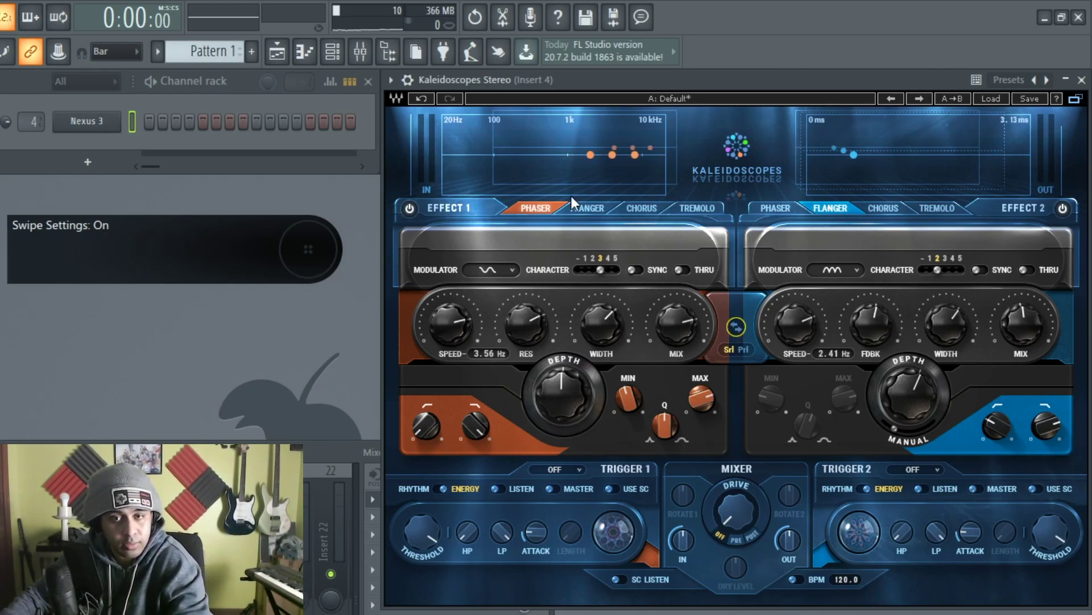
pyautogui.click(738, 328)
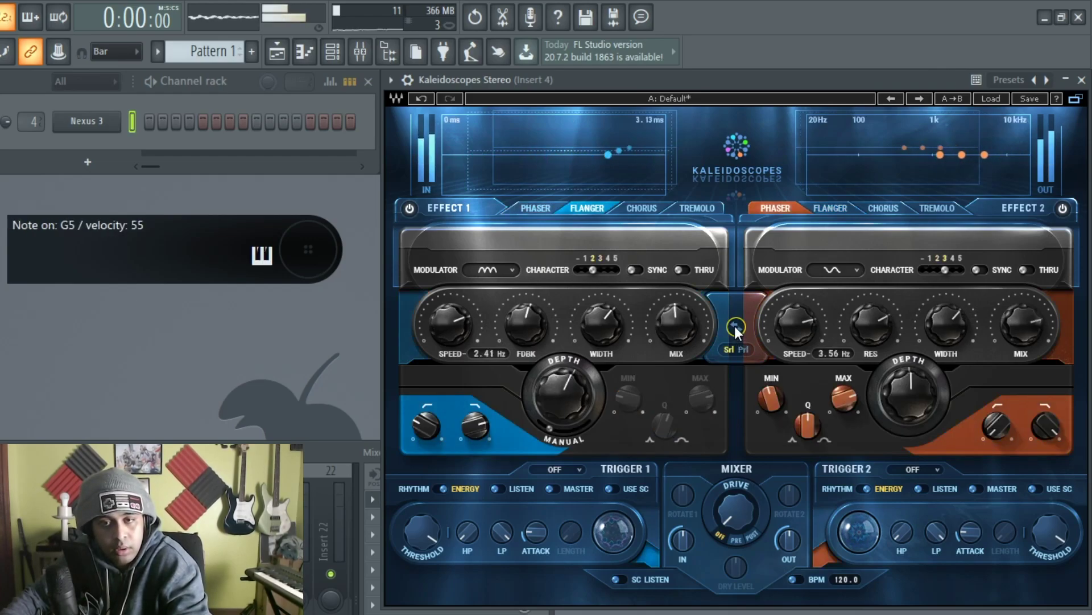
pyautogui.click(736, 327)
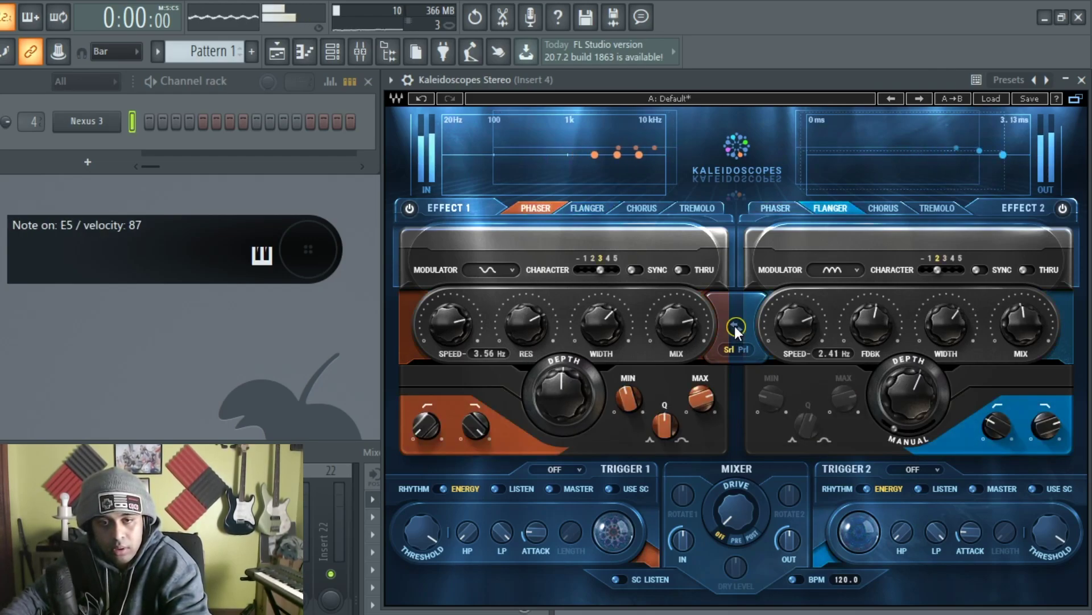
pyautogui.click(736, 328)
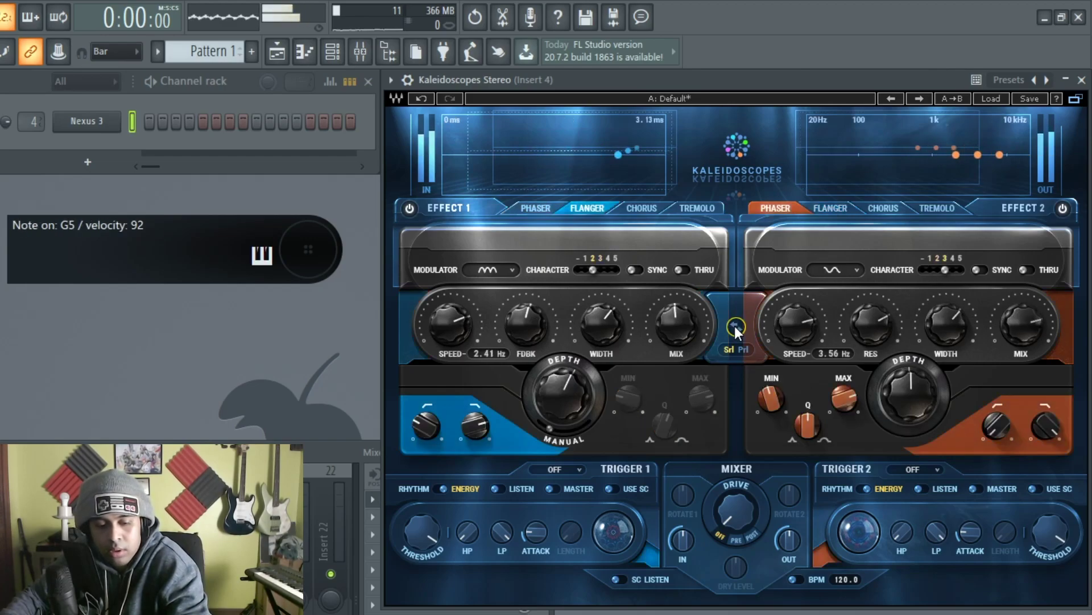
pyautogui.click(735, 328)
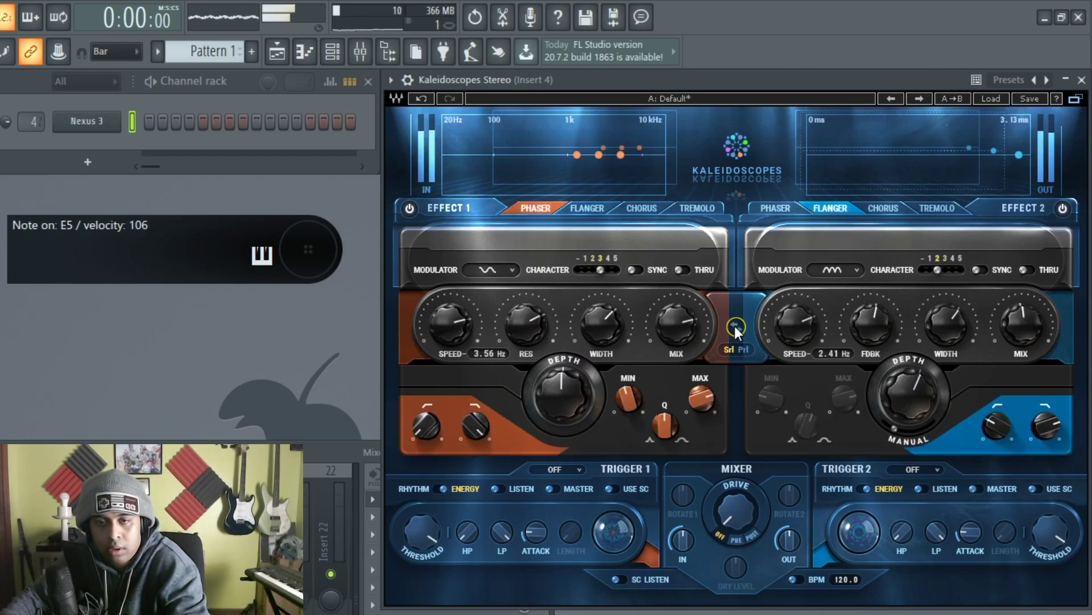
pyautogui.click(736, 328)
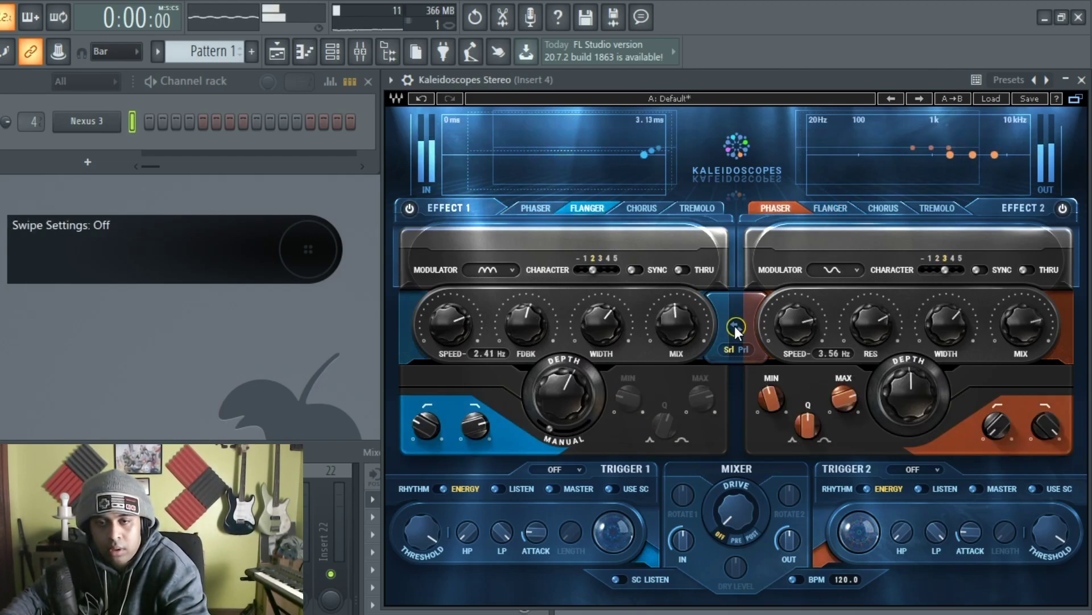
pyautogui.click(736, 328)
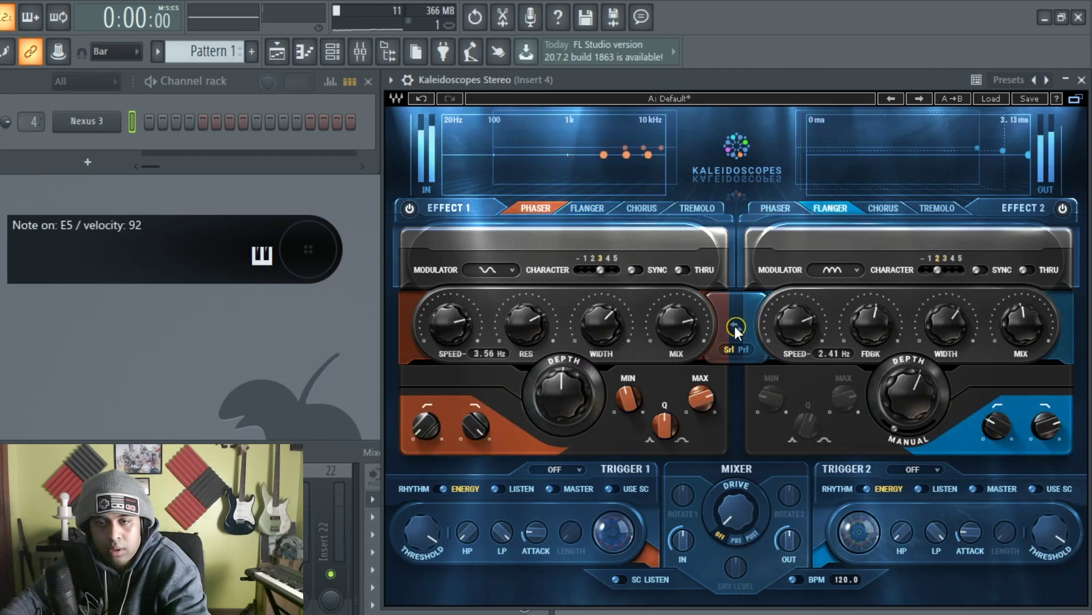
pyautogui.click(736, 328)
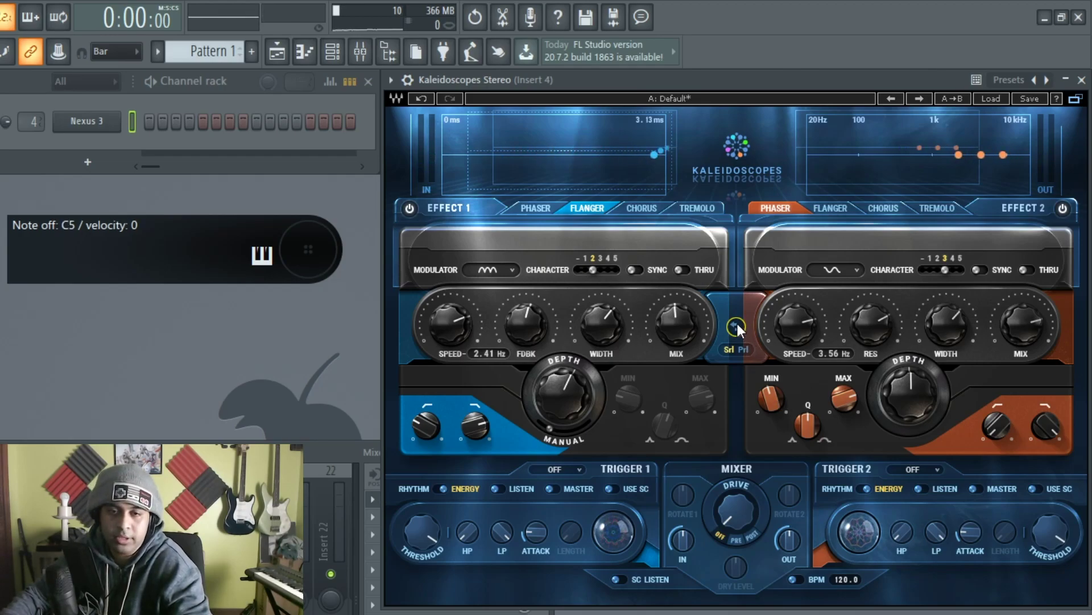
# - Swap the effect slots so the phaser sits in Effect 1 and the flanger in Effect 2
pyautogui.click(735, 328)
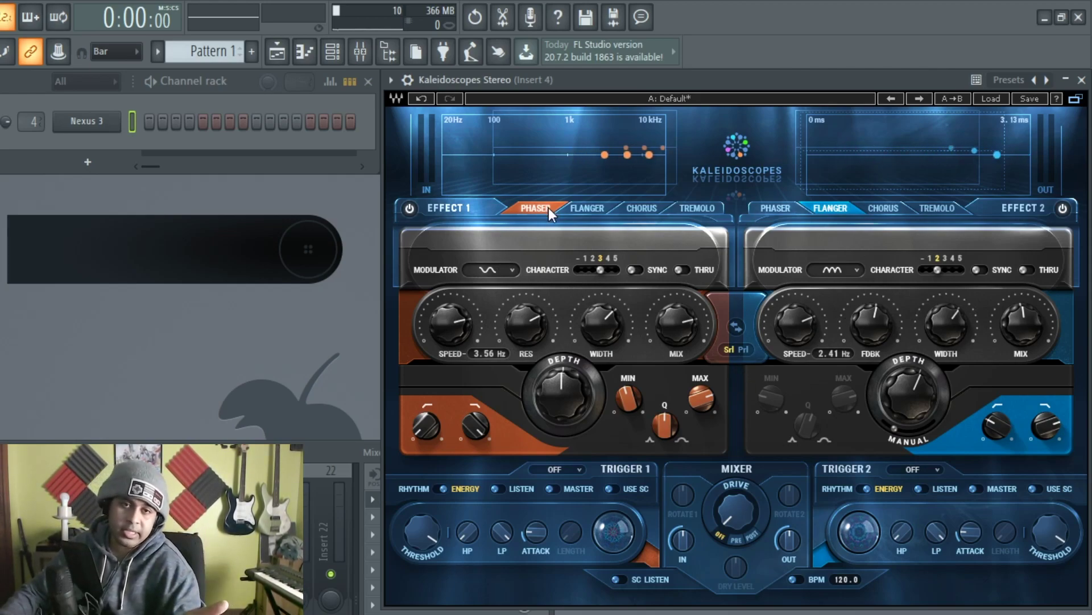
pyautogui.click(737, 327)
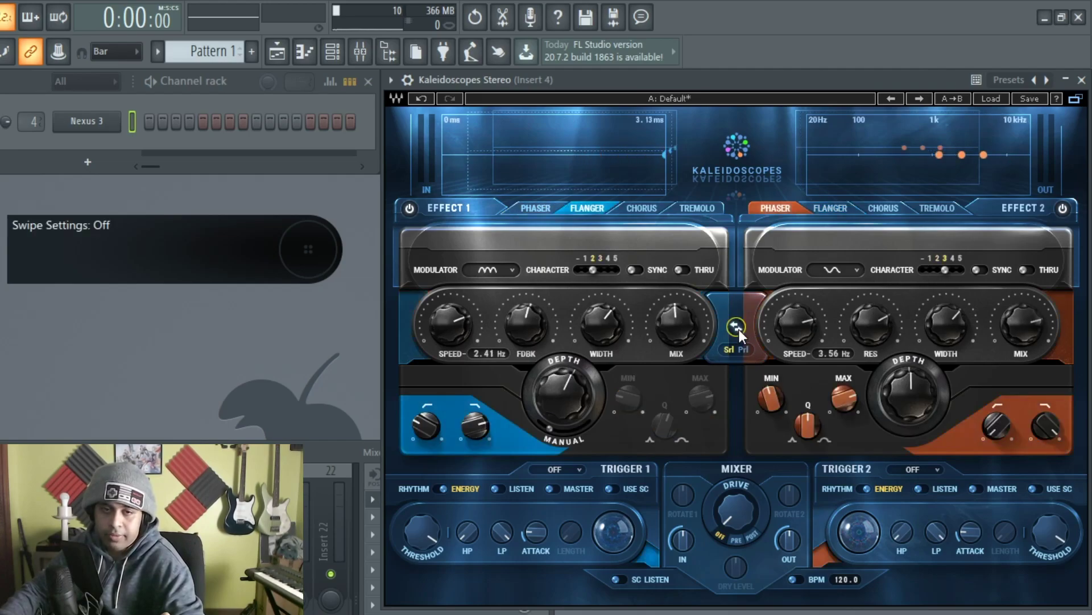
pyautogui.click(737, 329)
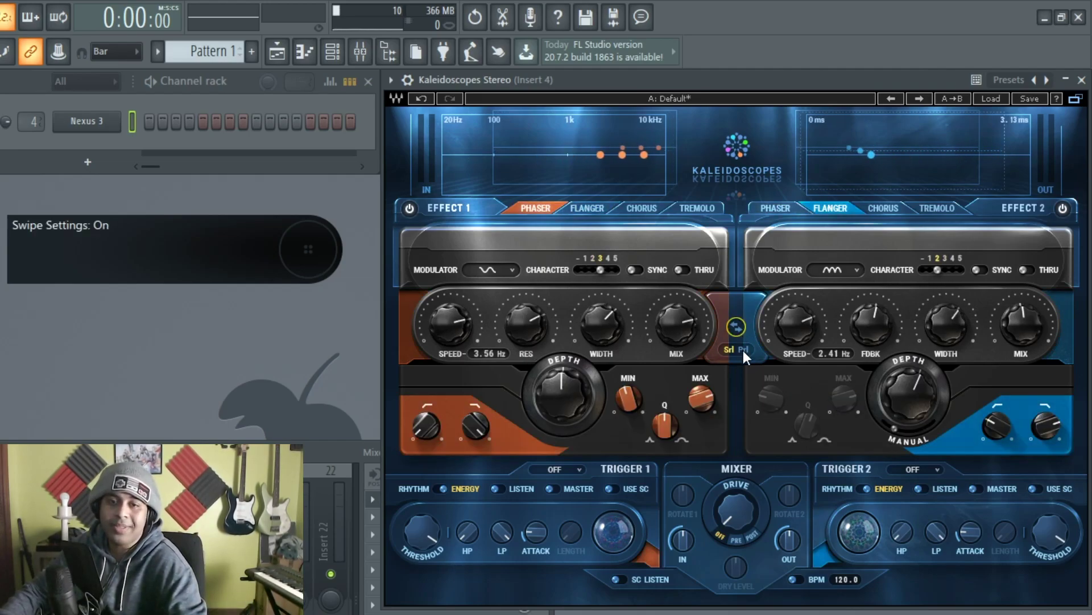
# - Compare parallel and serial routing of the two effects, leaving the routing on parallel
pyautogui.click(743, 350)
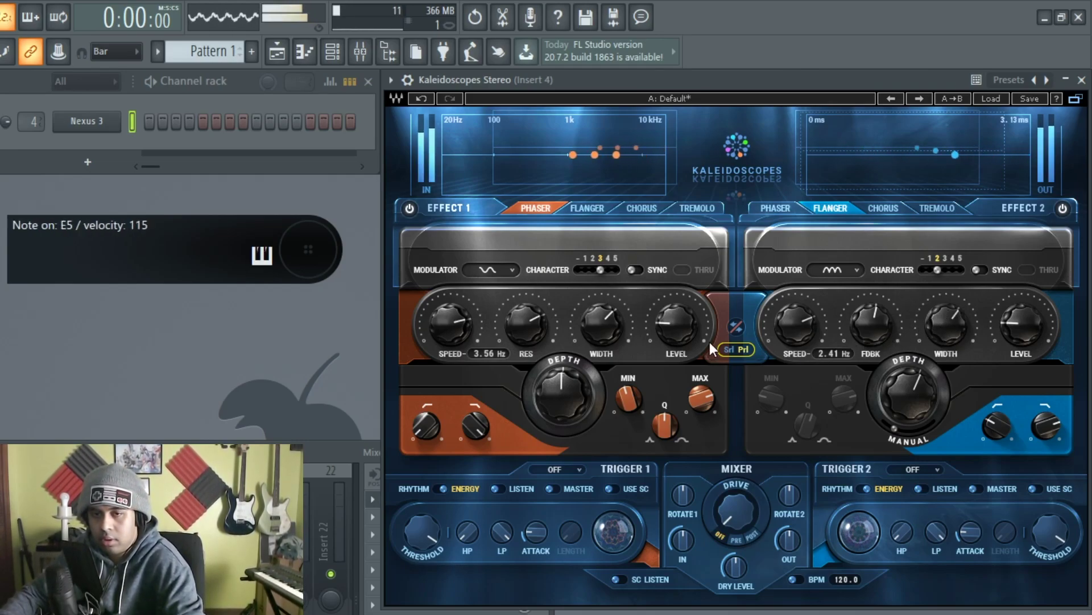
pyautogui.click(731, 351)
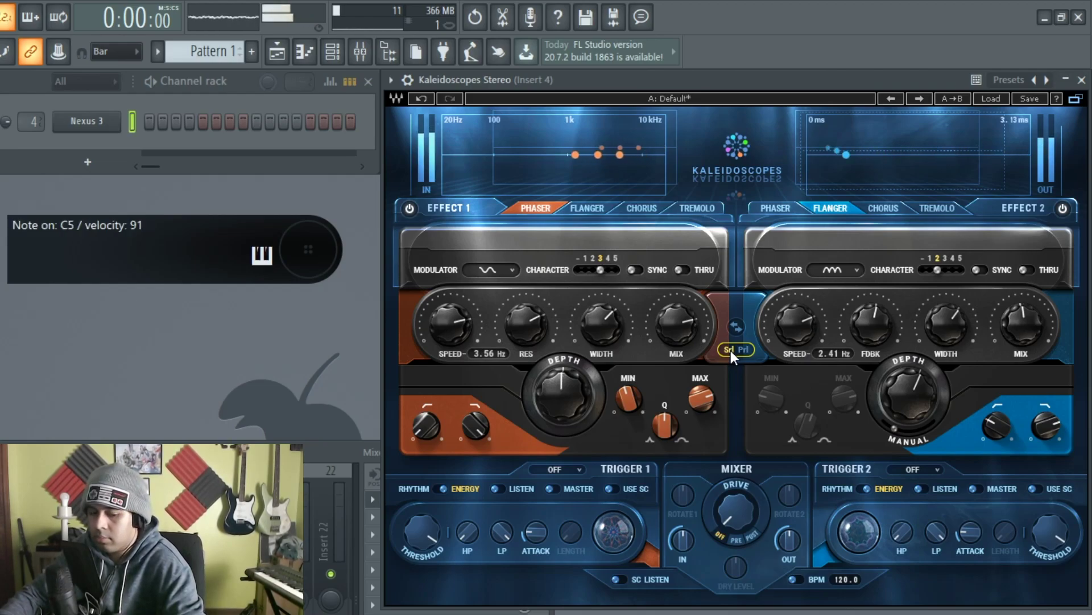
pyautogui.click(745, 350)
# - Adjust the Effect 1 and Effect 2 levels in parallel mode, setting Effect 2 to about -5.1 dB
pyautogui.moveTo(679, 328); pyautogui.dragTo(689, 350)
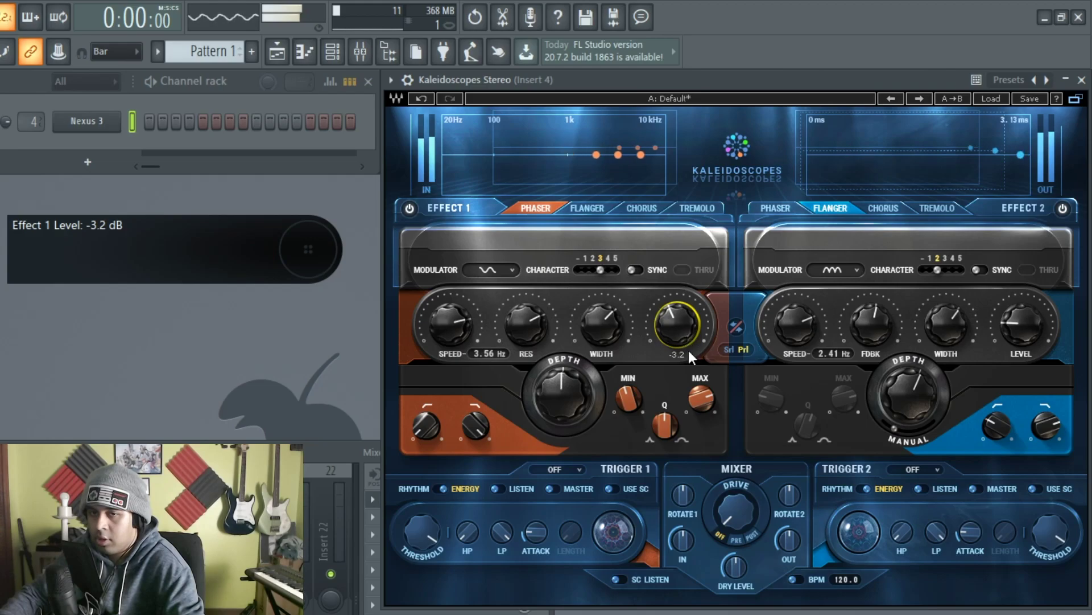
pyautogui.moveTo(1025, 323)
pyautogui.mouseDown()
pyautogui.moveTo(1025, 339)
pyautogui.moveTo(1026, 318)
pyautogui.moveTo(1025, 328)
pyautogui.mouseUp()
pyautogui.moveTo(678, 325); pyautogui.dragTo(678, 339)
pyautogui.moveTo(1024, 324); pyautogui.dragTo(1025, 328)
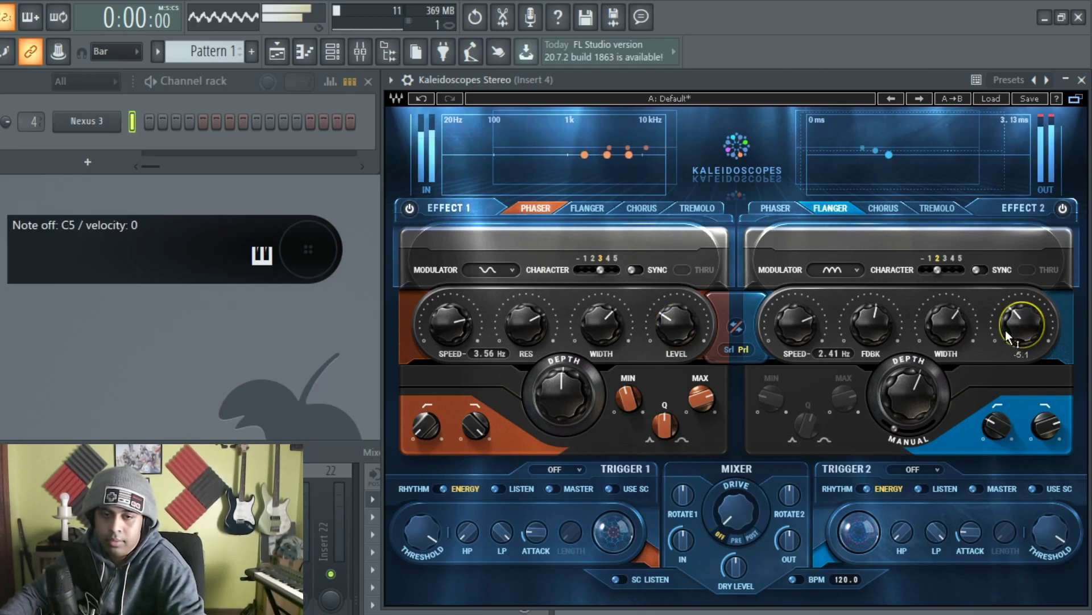
# - Raise the depth of both the phaser and the flanger, and set the routing to serial
pyautogui.moveTo(533, 405); pyautogui.dragTo(532, 388)
pyautogui.moveTo(951, 411); pyautogui.dragTo(951, 399)
pyautogui.click(748, 352)
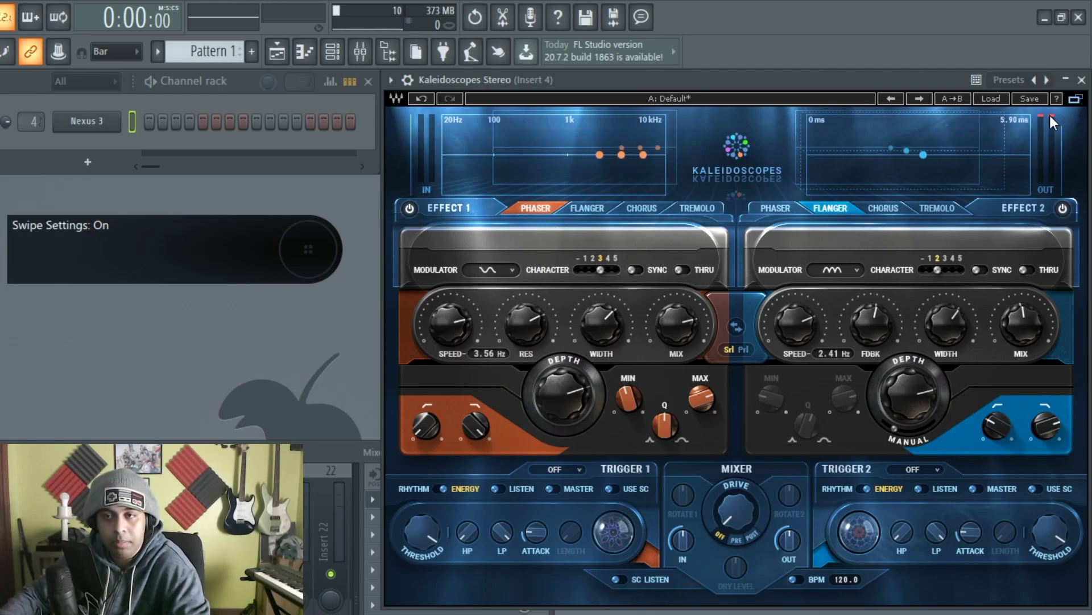
# - Clear the clip indicators on the output meters
pyautogui.click(1080, 105)
pyautogui.click(1080, 105)
pyautogui.click(1080, 105)
pyautogui.click(1080, 105)
pyautogui.click(1079, 105)
pyautogui.click(1080, 105)
pyautogui.click(1080, 105)
pyautogui.click(1080, 104)
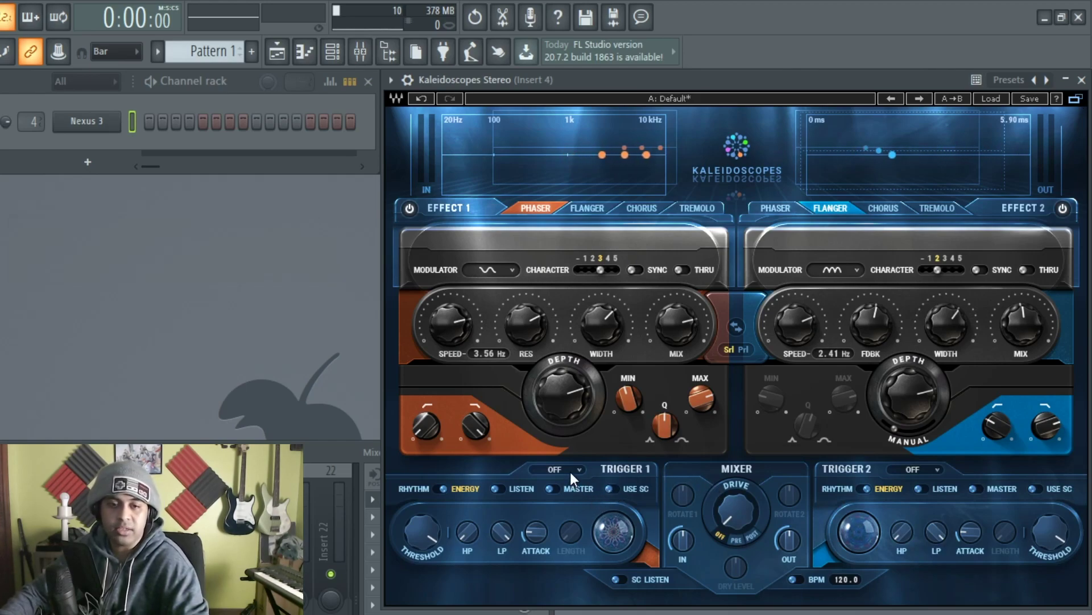
# - Try the Simple type on Trigger 1, view the other trigger types, and set it back to Off
pyautogui.scroll(-1, 570, 473)
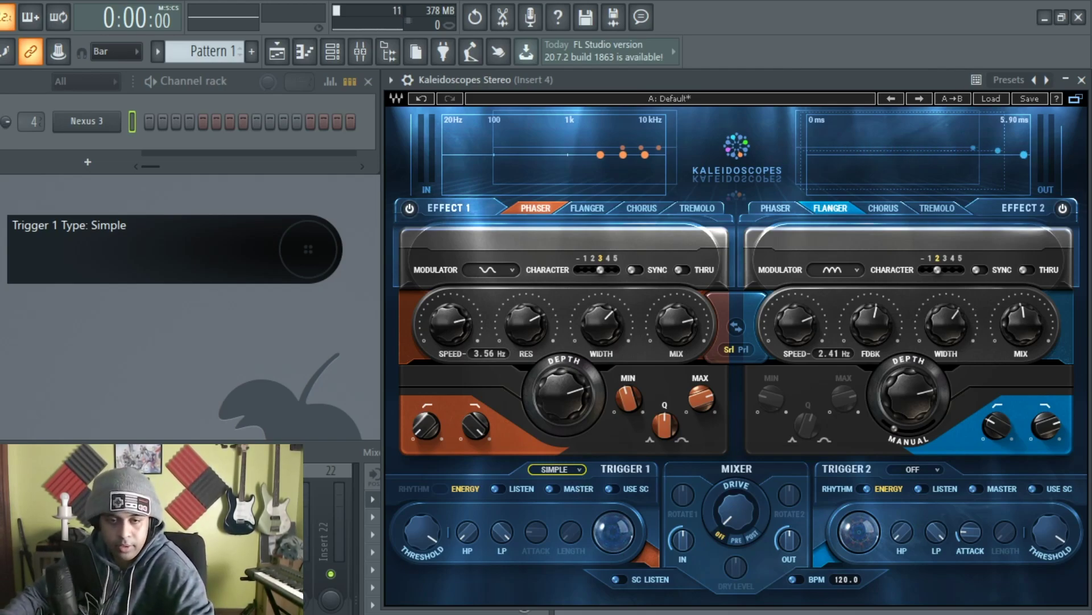
pyautogui.click(576, 469)
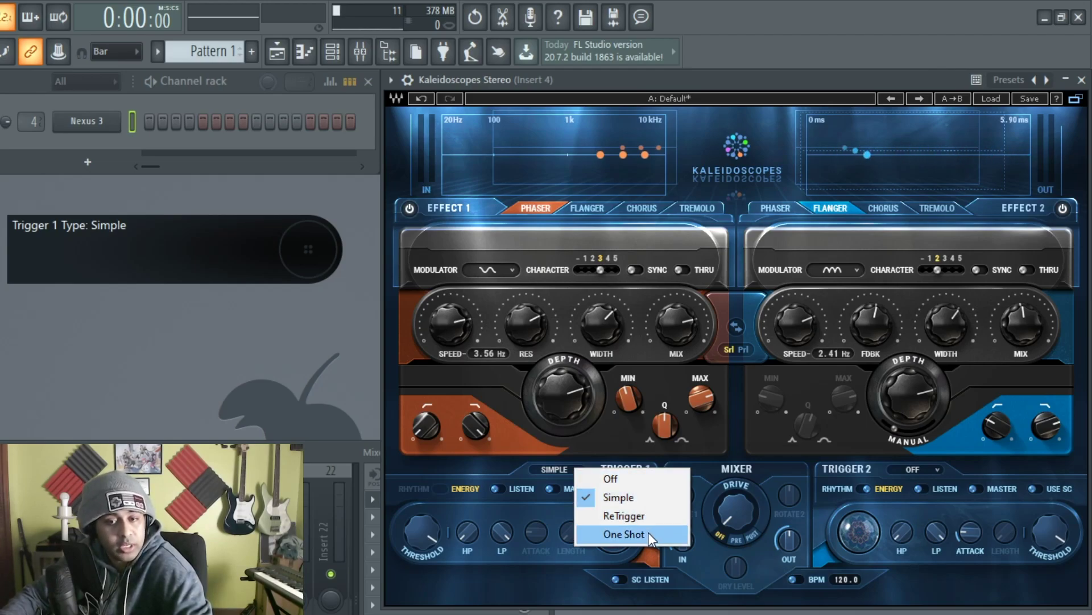
pyautogui.click(595, 480)
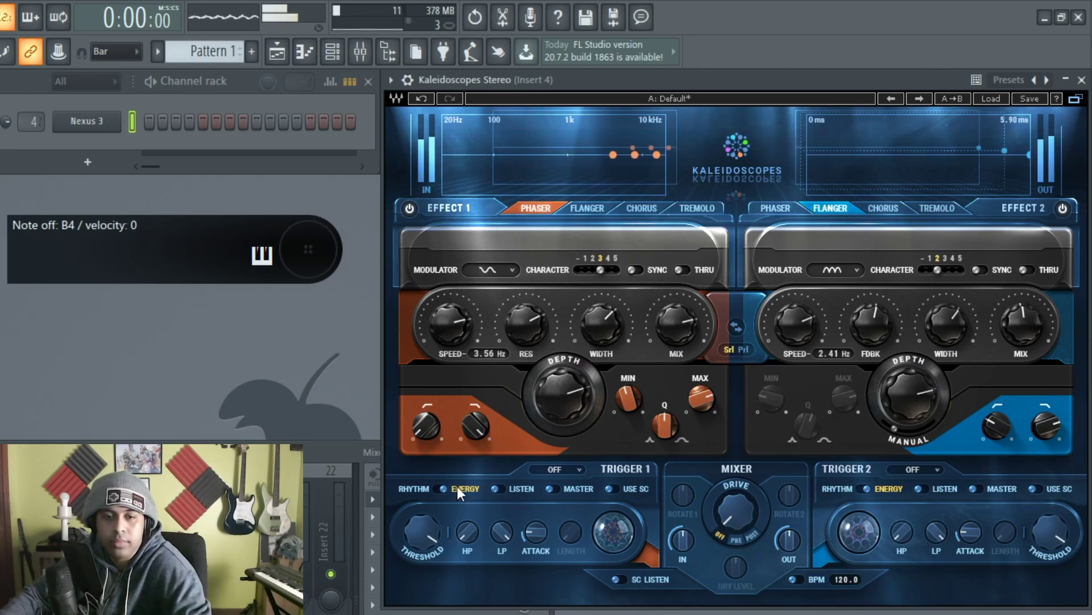
# - Set Trigger 1 to Simple with its threshold at about -11.6, and turn Effect 2 off
pyautogui.click(555, 471)
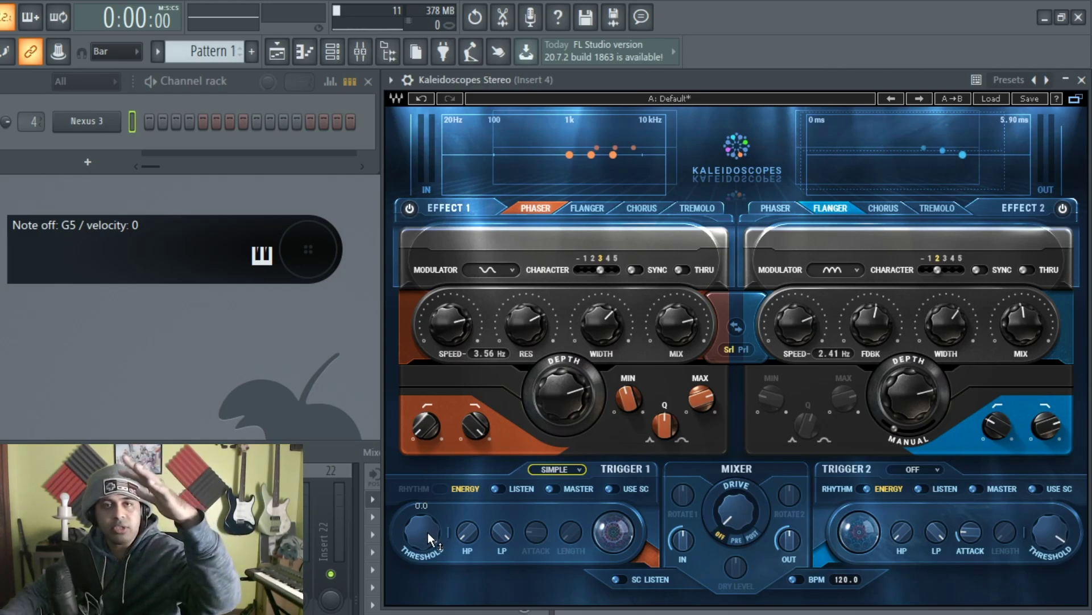
pyautogui.moveTo(423, 536); pyautogui.dragTo(424, 563)
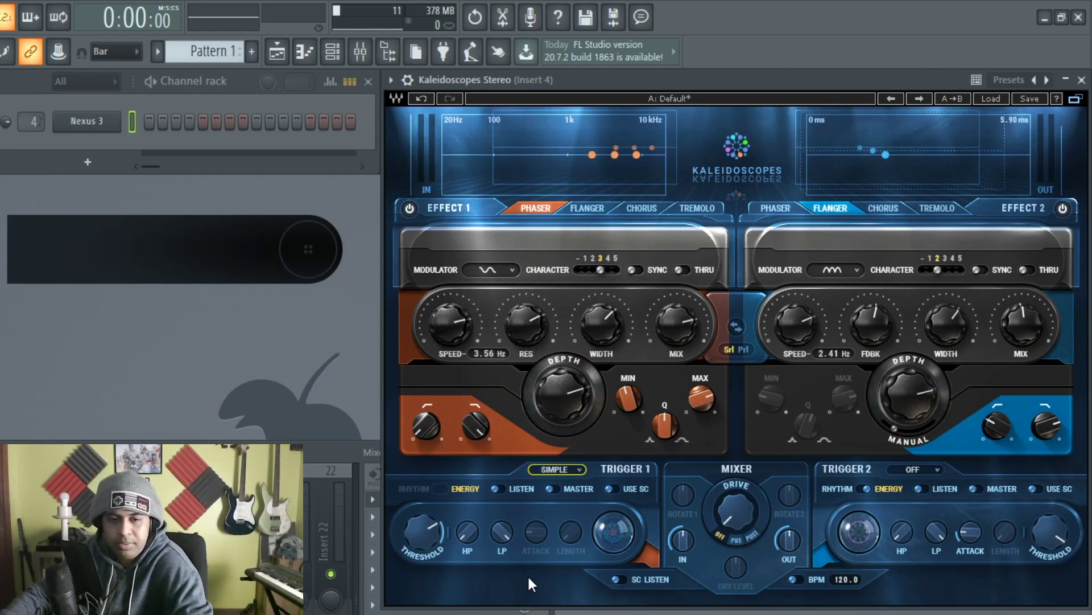
pyautogui.moveTo(422, 532); pyautogui.dragTo(423, 512)
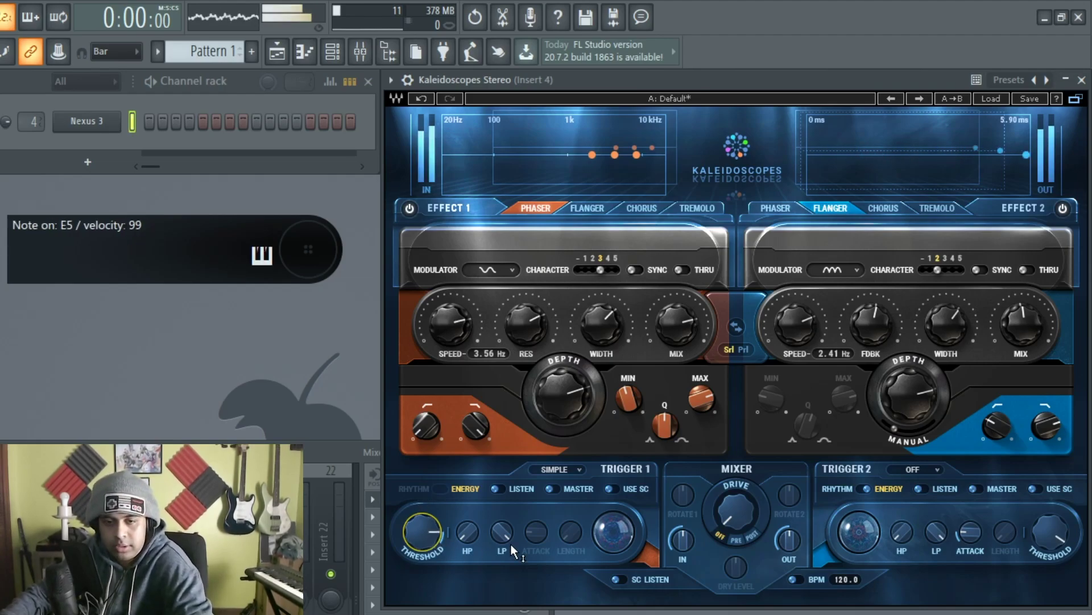
pyautogui.click(1062, 208)
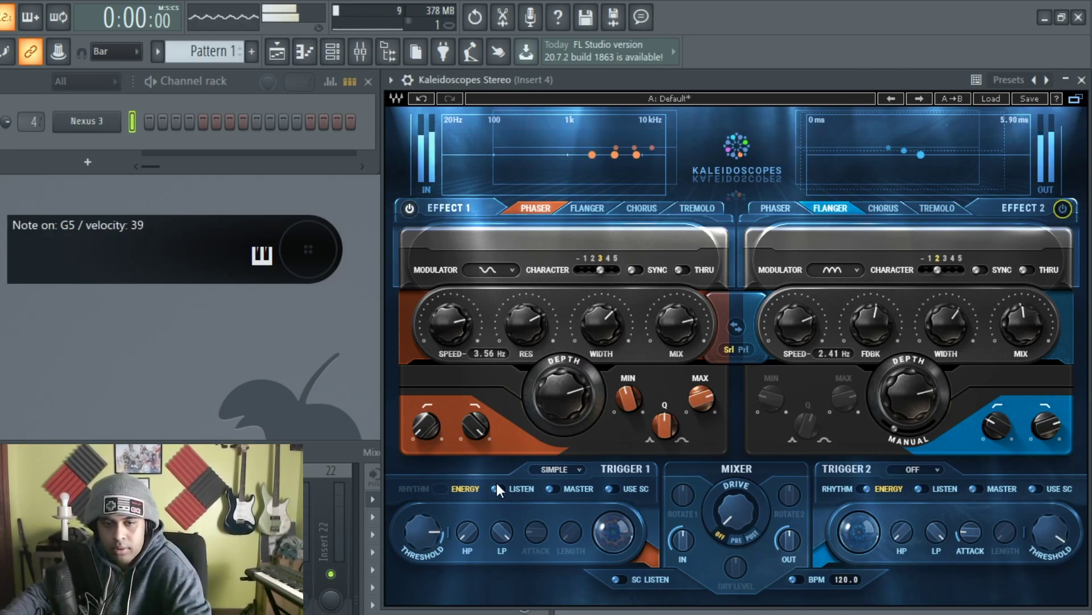
pyautogui.moveTo(421, 527); pyautogui.dragTo(421, 520)
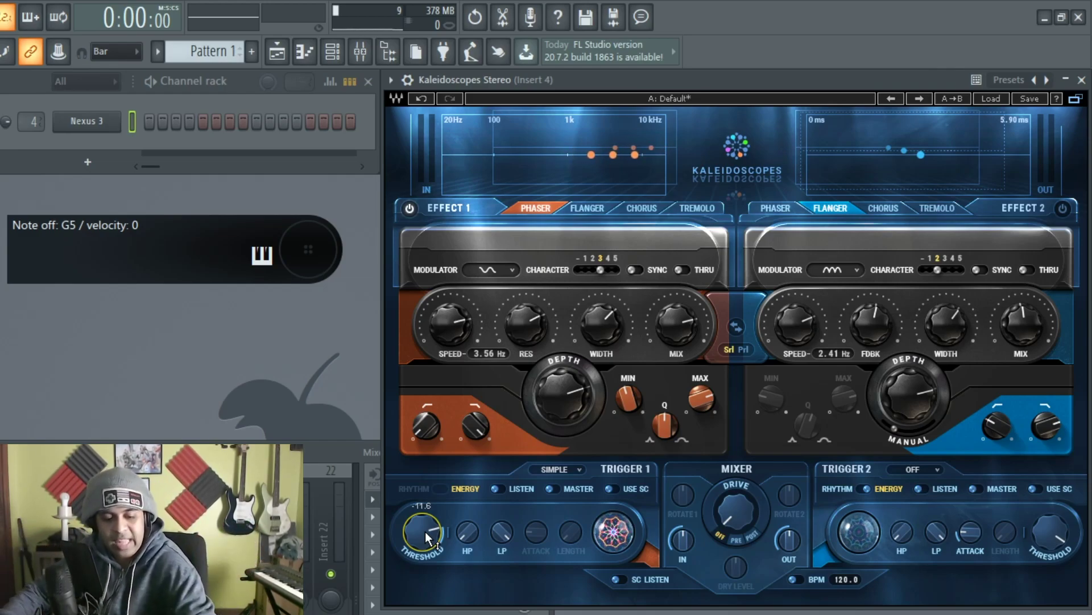
# - Set Trigger 1 to ReTrigger and lower its threshold while monitoring it with Listen temporarily enabled
pyautogui.click(558, 470)
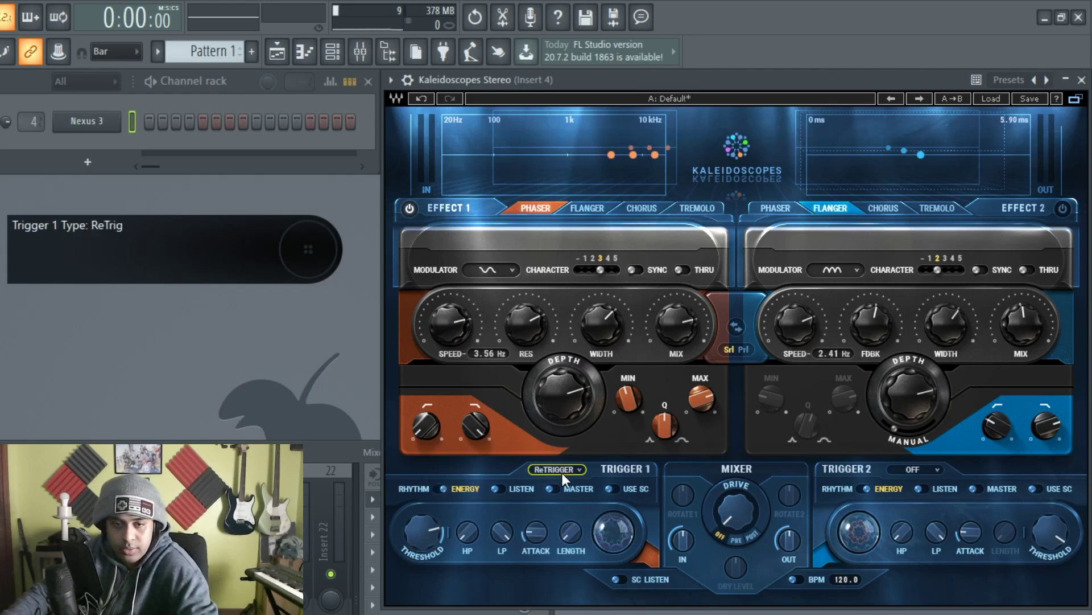
pyautogui.moveTo(548, 533)
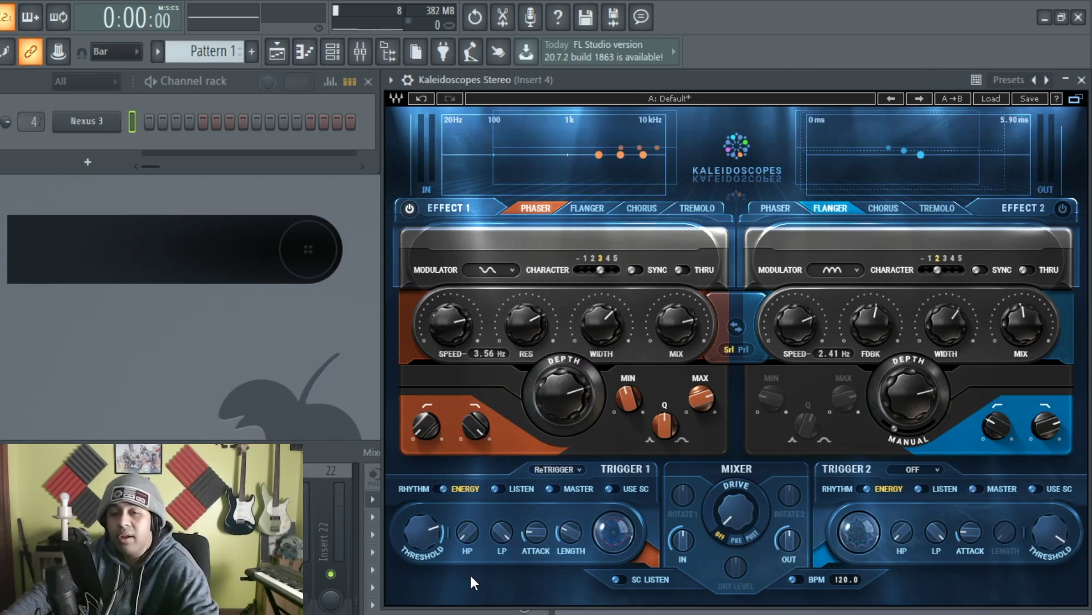
pyautogui.click(499, 488)
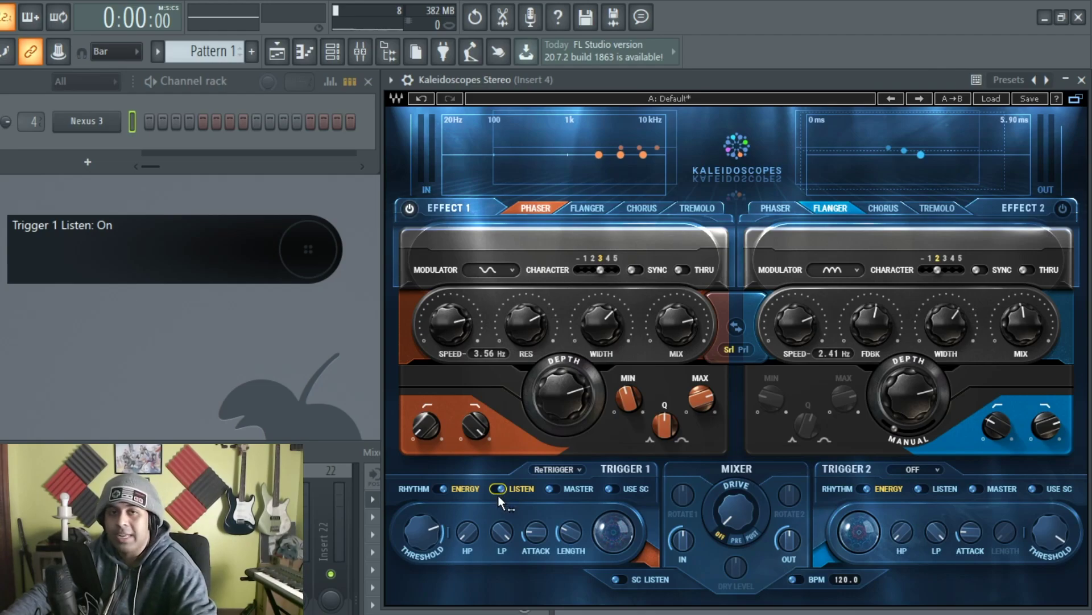
pyautogui.moveTo(476, 524)
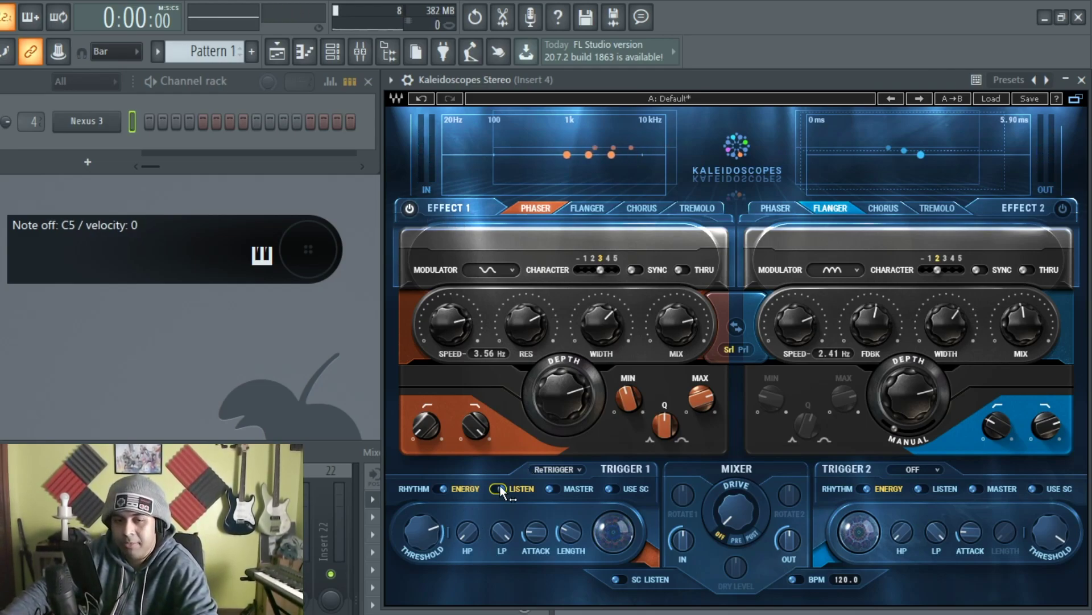
pyautogui.moveTo(422, 532); pyautogui.dragTo(423, 539)
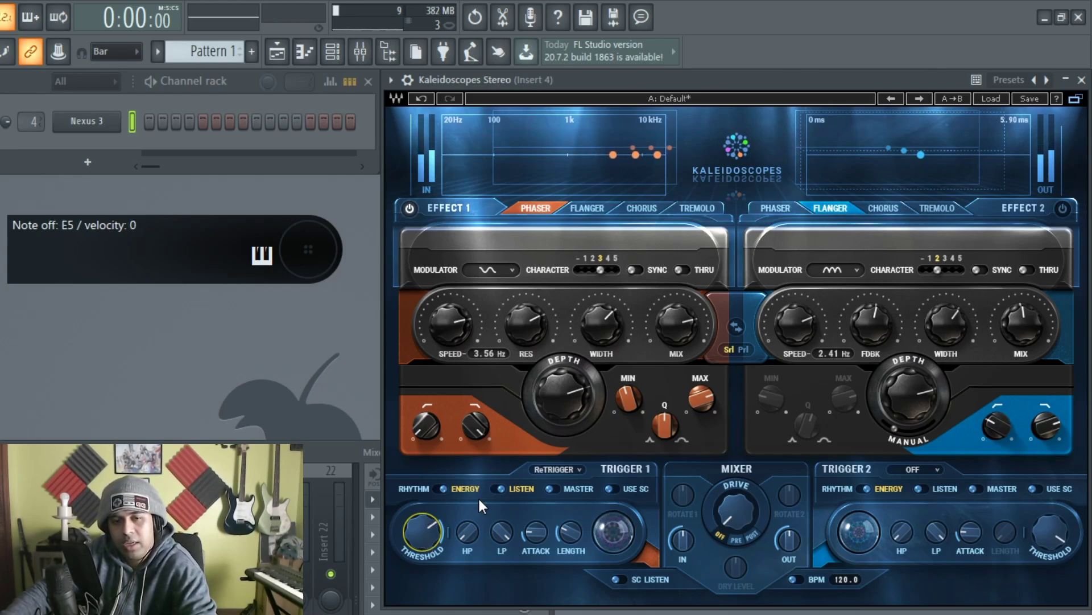
pyautogui.click(500, 487)
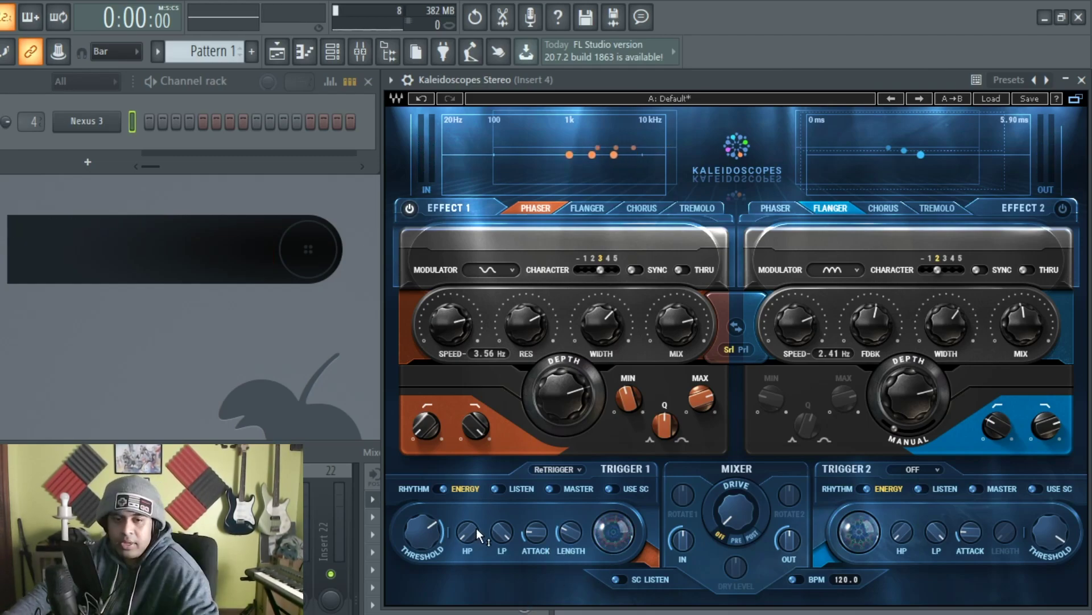
# - Try a Trigger 1 attack of 33.8, and reduce it to 6.4
pyautogui.moveTo(477, 534); pyautogui.dragTo(493, 563)
pyautogui.moveTo(536, 531); pyautogui.dragTo(510, 506)
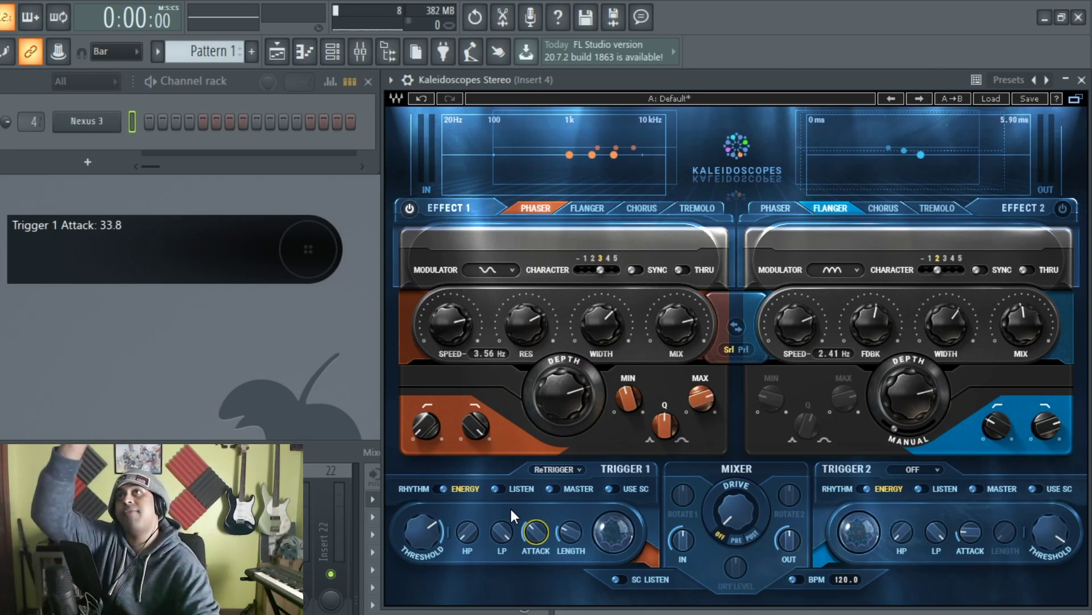
pyautogui.moveTo(535, 532)
pyautogui.mouseDown()
pyautogui.moveTo(539, 566)
pyautogui.moveTo(539, 433)
pyautogui.moveTo(539, 570)
pyautogui.moveTo(538, 535)
pyautogui.mouseUp()
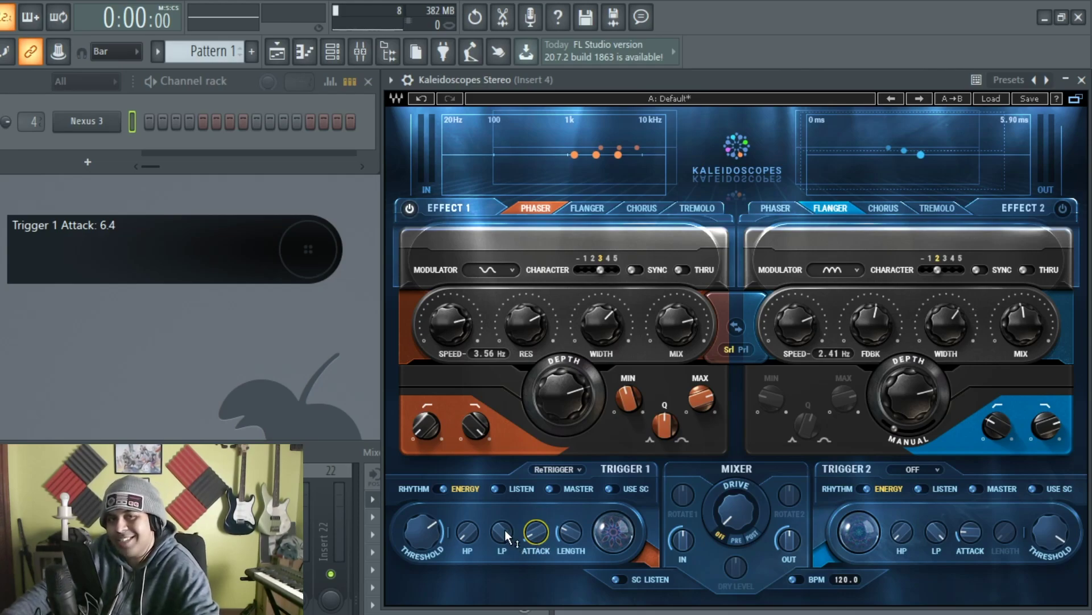
# - Try long, medium and minimum Trigger 1 lengths on played notes, leaving the length slightly below mid-range
pyautogui.moveTo(573, 533); pyautogui.dragTo(574, 521)
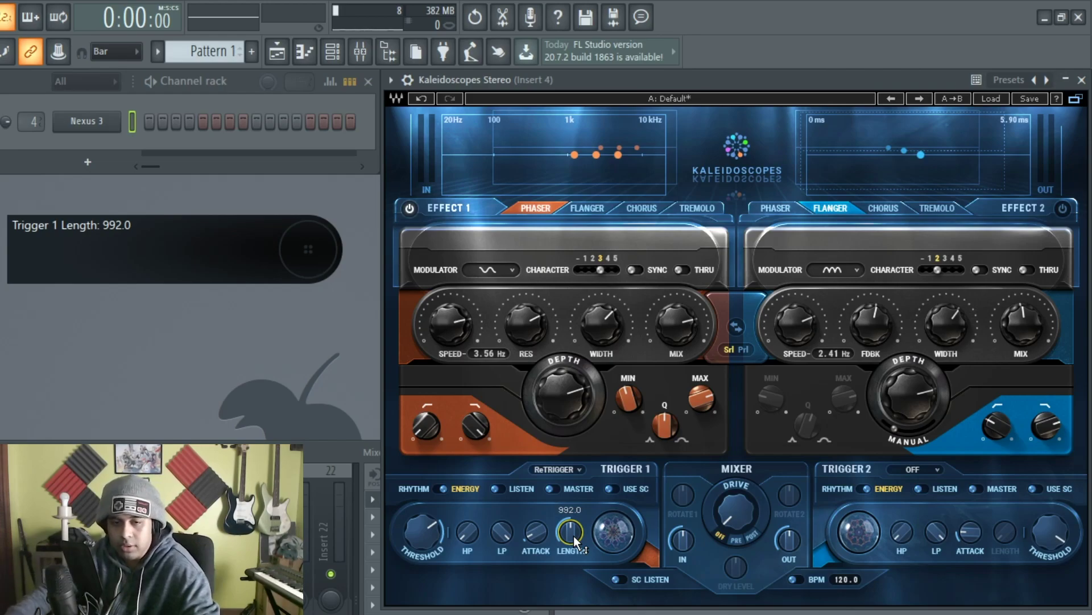
pyautogui.moveTo(576, 541); pyautogui.dragTo(576, 500)
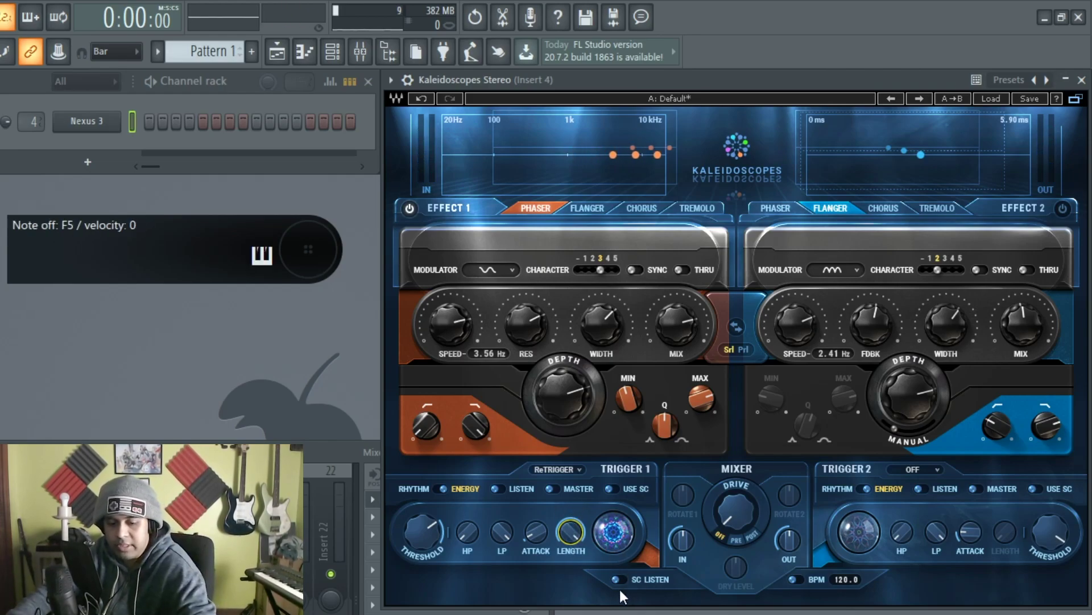
pyautogui.moveTo(586, 541); pyautogui.dragTo(586, 580)
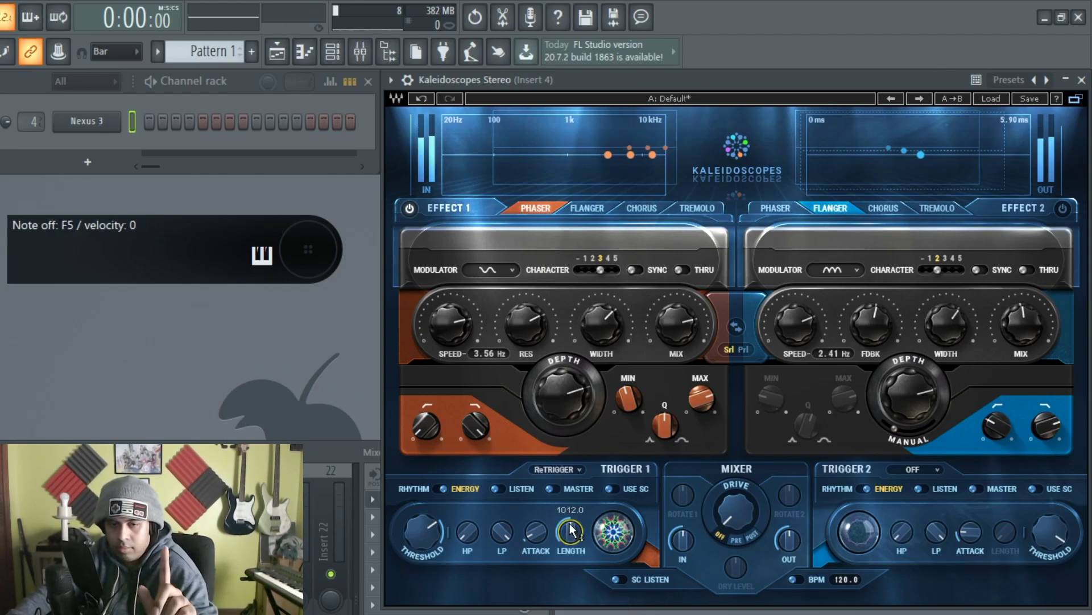
pyautogui.moveTo(577, 535); pyautogui.dragTo(578, 586)
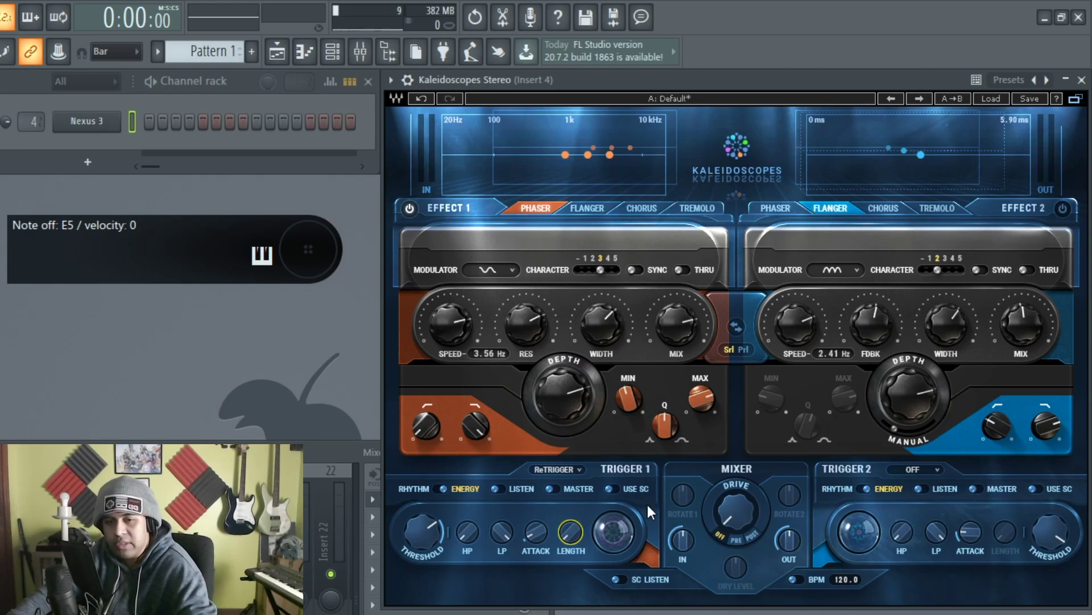
pyautogui.click(564, 530)
pyautogui.moveTo(571, 532); pyautogui.dragTo(571, 487)
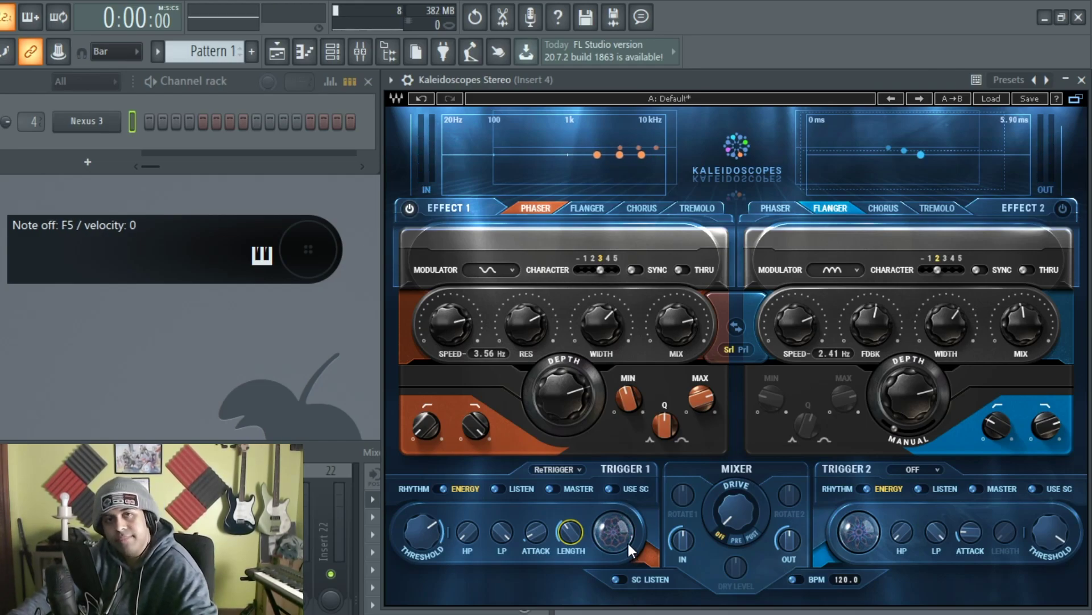
# - Switch Trigger 1's Master option on and back off
pyautogui.click(556, 488)
pyautogui.click(556, 488)
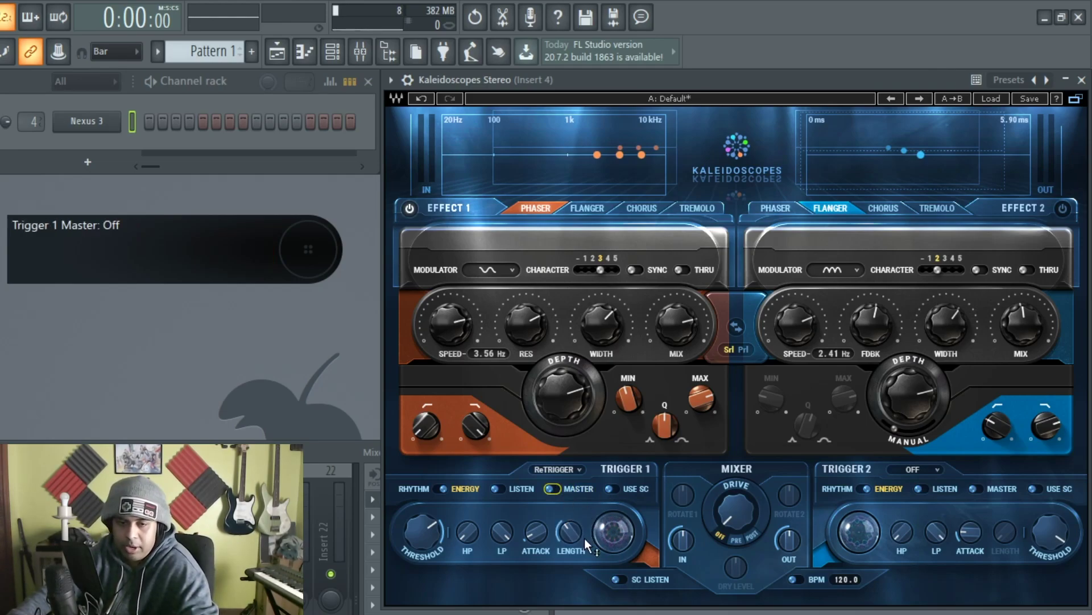
# - Set Trigger 2 to ReTrigger with a lower threshold, turn Effect 2 back on, and enable Master on Trigger 2 instead of Trigger 1
pyautogui.scroll(-2, 930, 468)
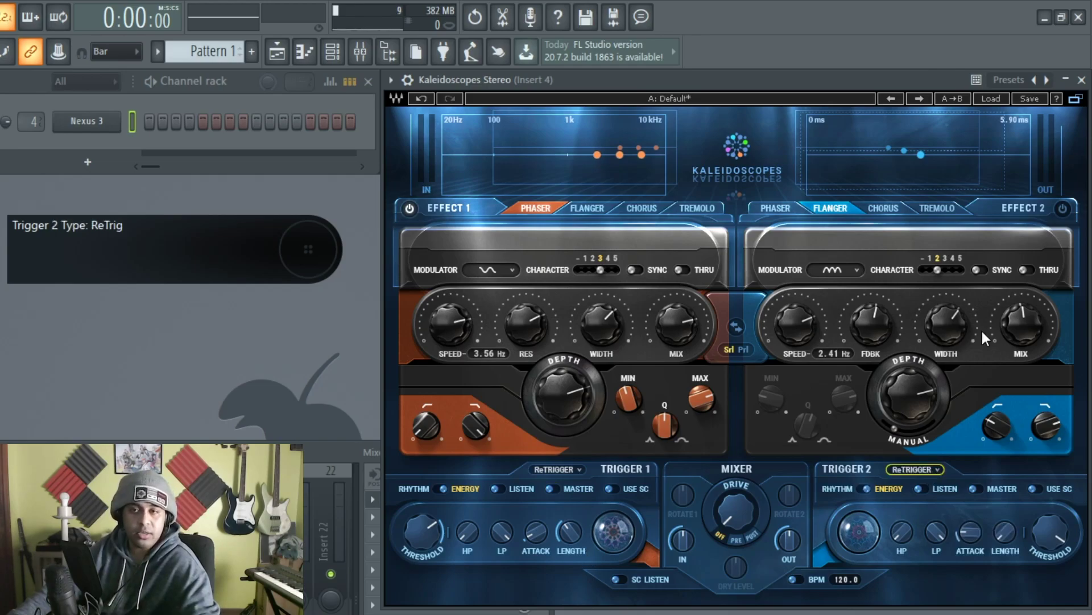
pyautogui.click(1062, 208)
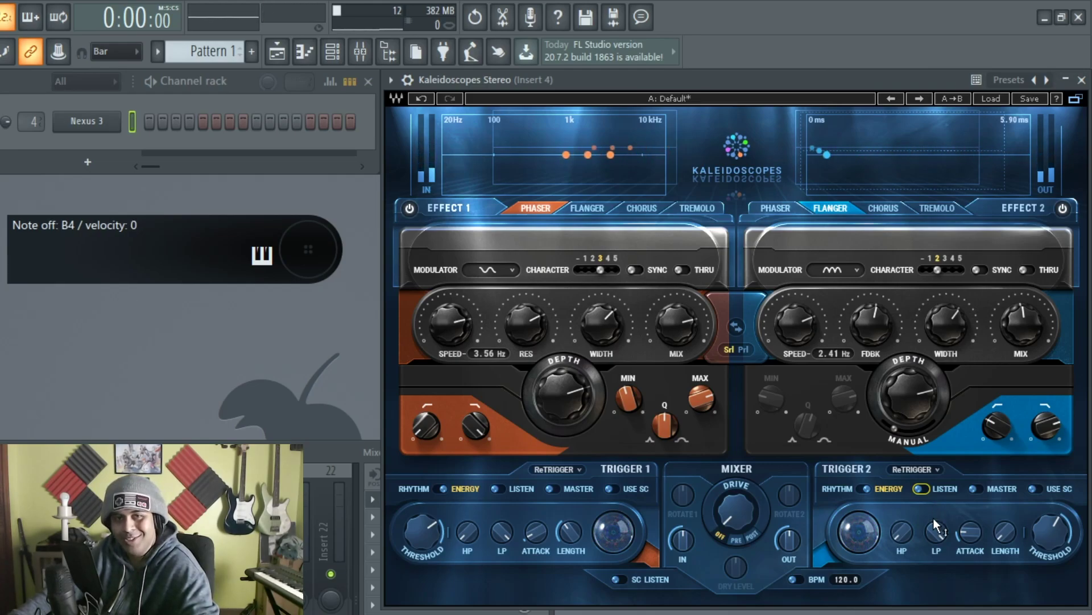
pyautogui.click(565, 487)
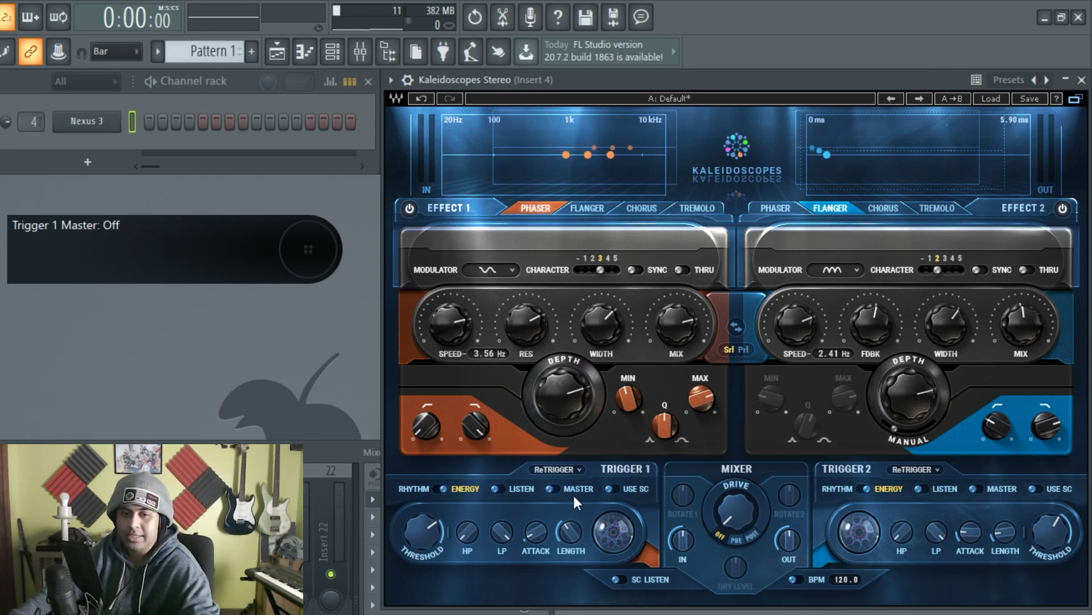
pyautogui.click(974, 491)
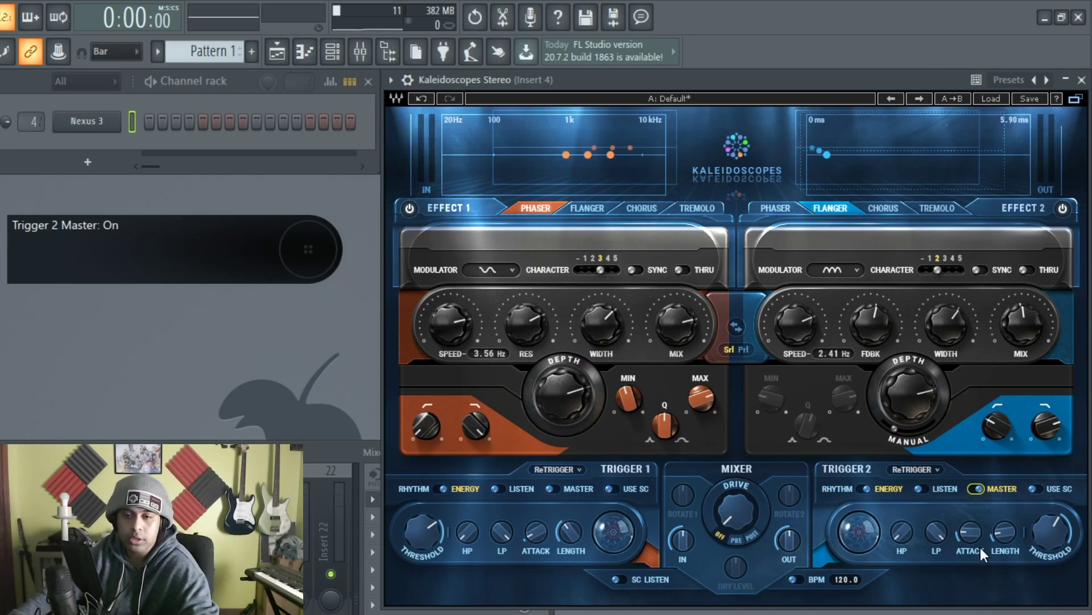
# - Set the Trigger 2 threshold to about mid-range and lower the Trigger 1 threshold to near its minimum
pyautogui.moveTo(1047, 534); pyautogui.dragTo(1047, 494)
pyautogui.moveTo(422, 532); pyautogui.dragTo(422, 575)
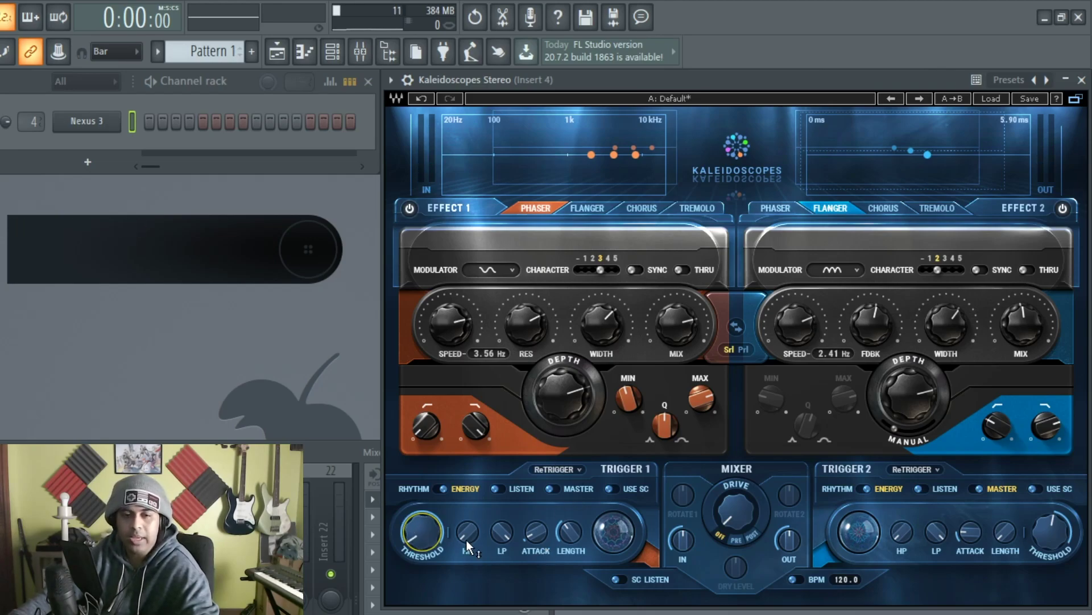
pyautogui.scroll(1, 437, 535)
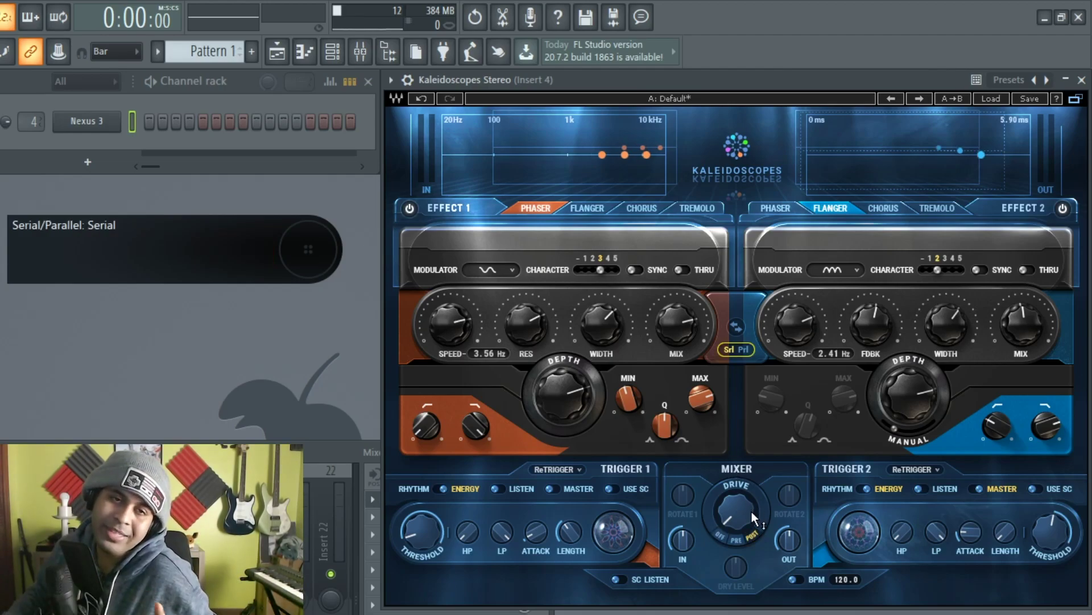
# - Compare the played Nexus 3 sound with Kaleidoscopes Stereo bypassed in its Insert 4 mixer slot, and return to the plugin
pyautogui.moveTo(753, 504)
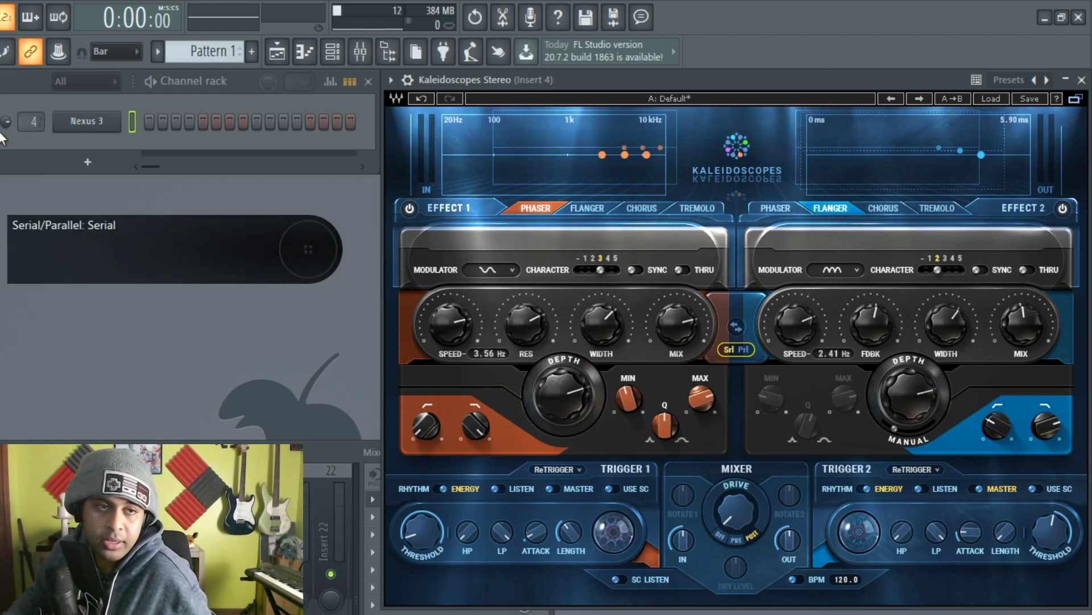
pyautogui.click(86, 121)
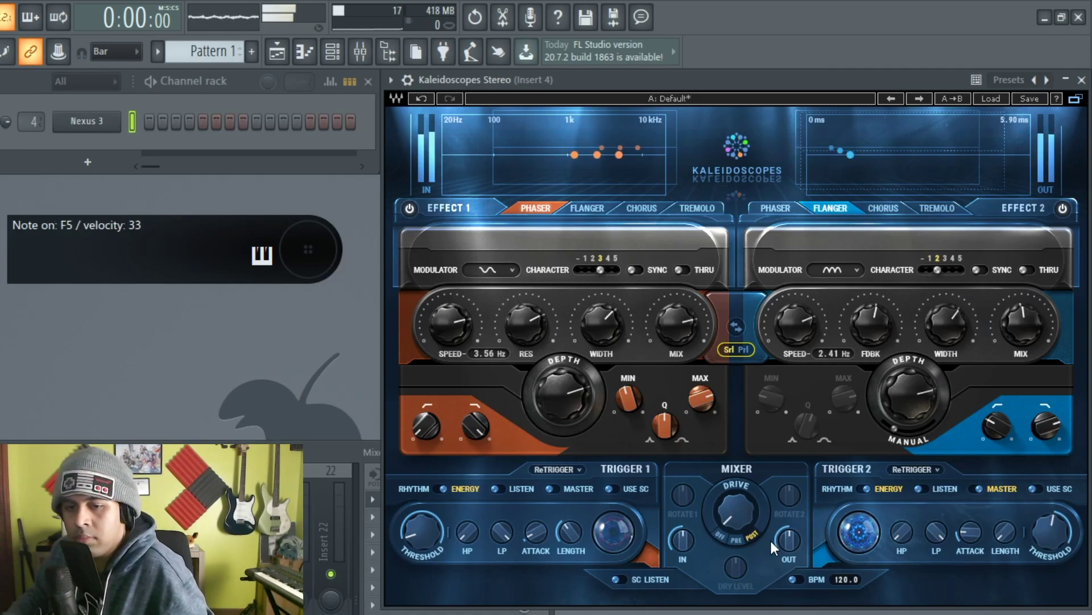
pyautogui.click(364, 452)
pyautogui.click(541, 500)
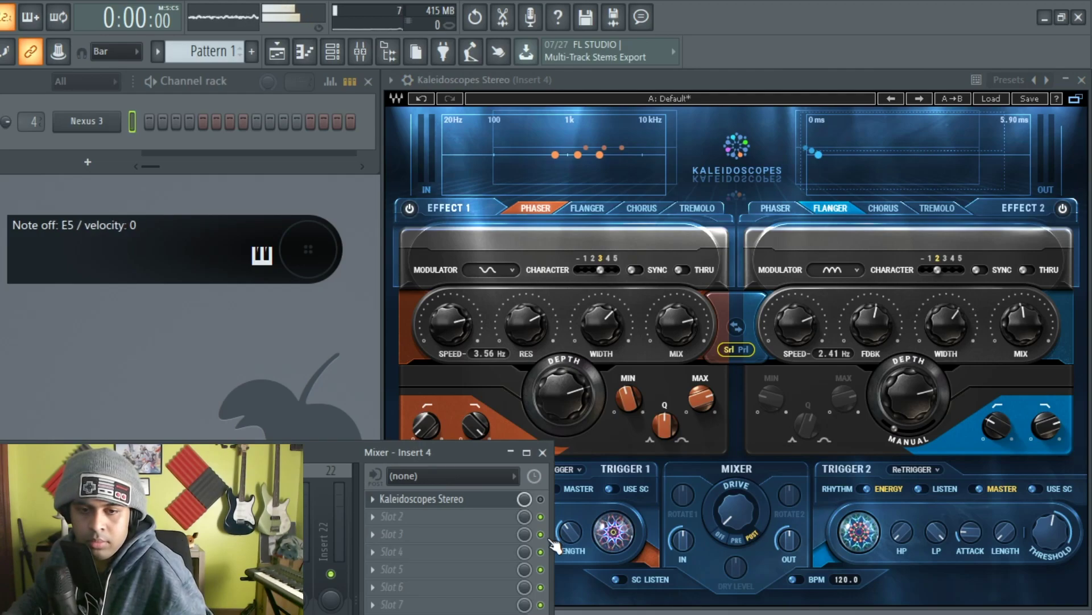
pyautogui.click(749, 557)
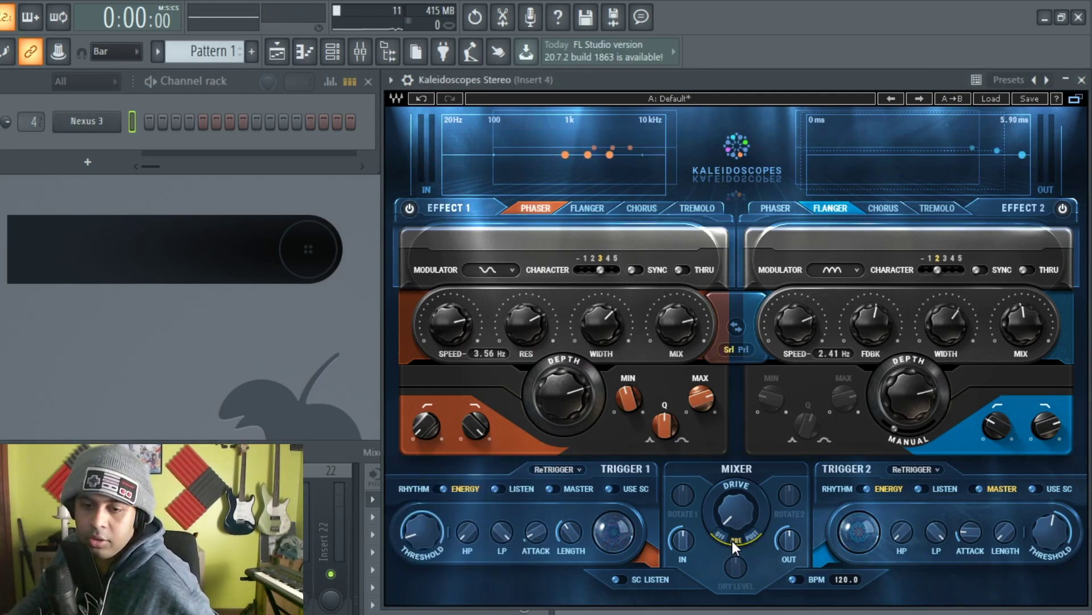
# - Try the mixer drive in the Pre location at 49.8 and Post at 71.6, and switch it off with the amount at 41.2
pyautogui.click(734, 539)
pyautogui.moveTo(736, 510); pyautogui.dragTo(735, 453)
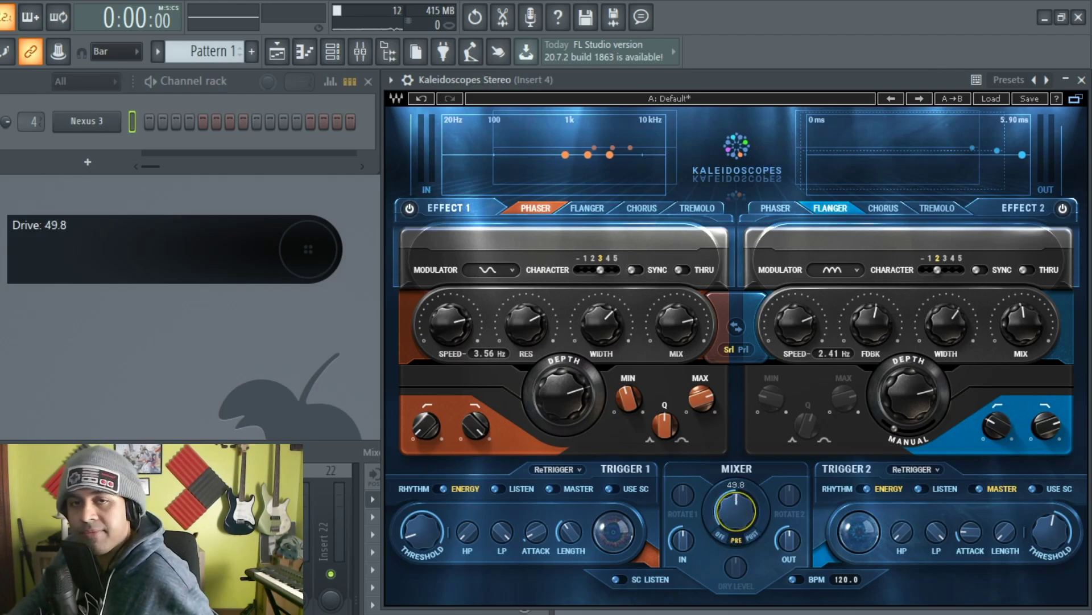
pyautogui.click(752, 539)
pyautogui.moveTo(753, 531); pyautogui.dragTo(752, 506)
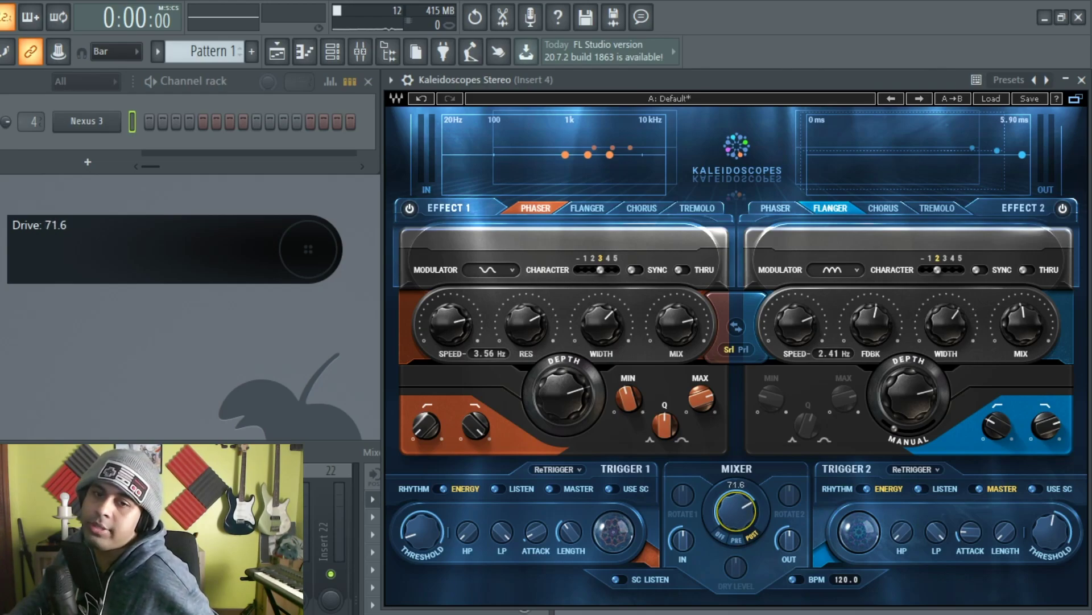
pyautogui.click(724, 537)
pyautogui.moveTo(738, 497); pyautogui.dragTo(742, 565)
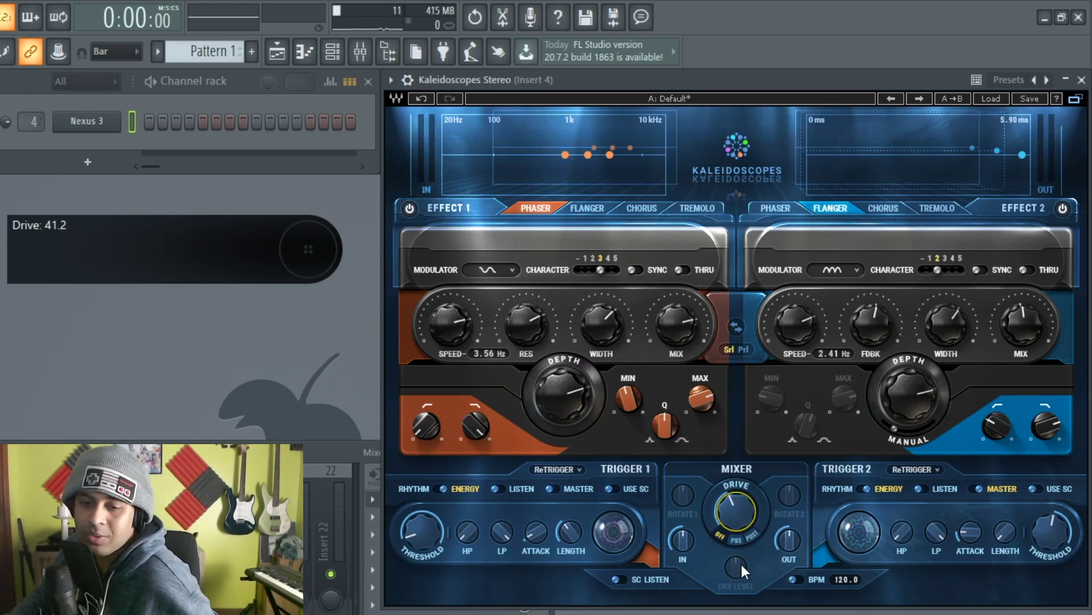
# - Audition the drive on played notes at 81.6 in the Pre location and 80.4 in Post, and switch drive off
pyautogui.click(739, 543)
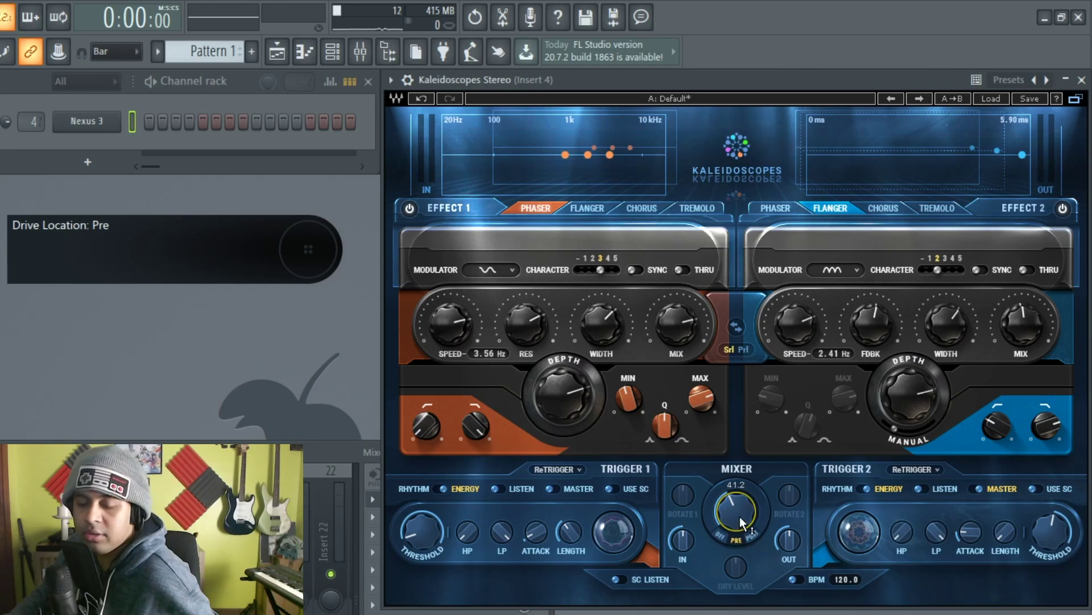
pyautogui.moveTo(734, 527)
pyautogui.mouseDown()
pyautogui.moveTo(734, 549)
pyautogui.moveTo(734, 495)
pyautogui.moveTo(734, 507)
pyautogui.mouseUp()
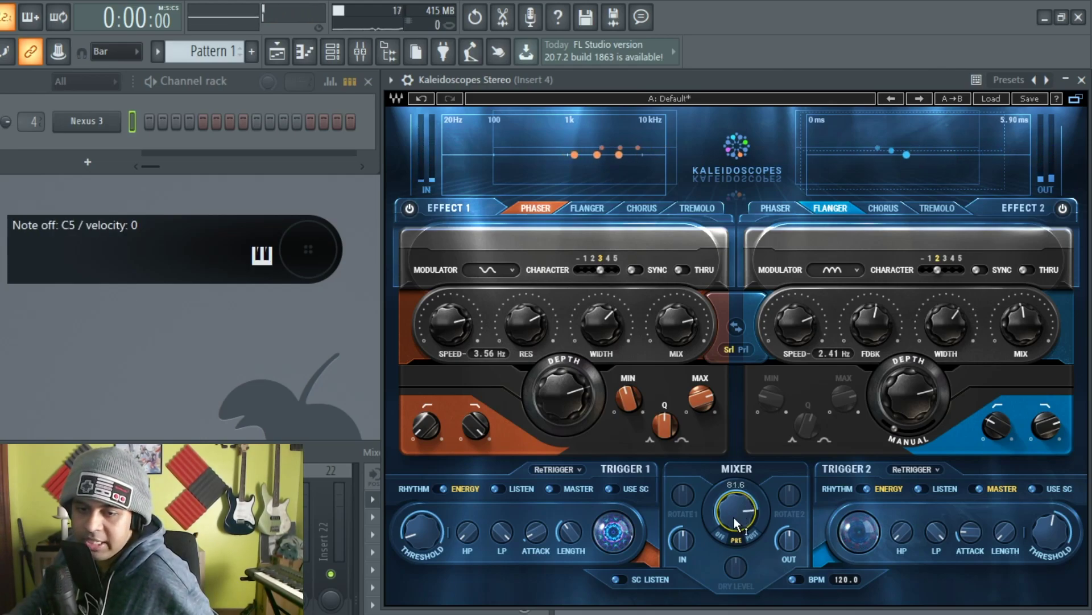
pyautogui.click(753, 536)
pyautogui.moveTo(738, 516)
pyautogui.mouseDown()
pyautogui.moveTo(738, 551)
pyautogui.moveTo(738, 507)
pyautogui.moveTo(729, 515)
pyautogui.mouseUp()
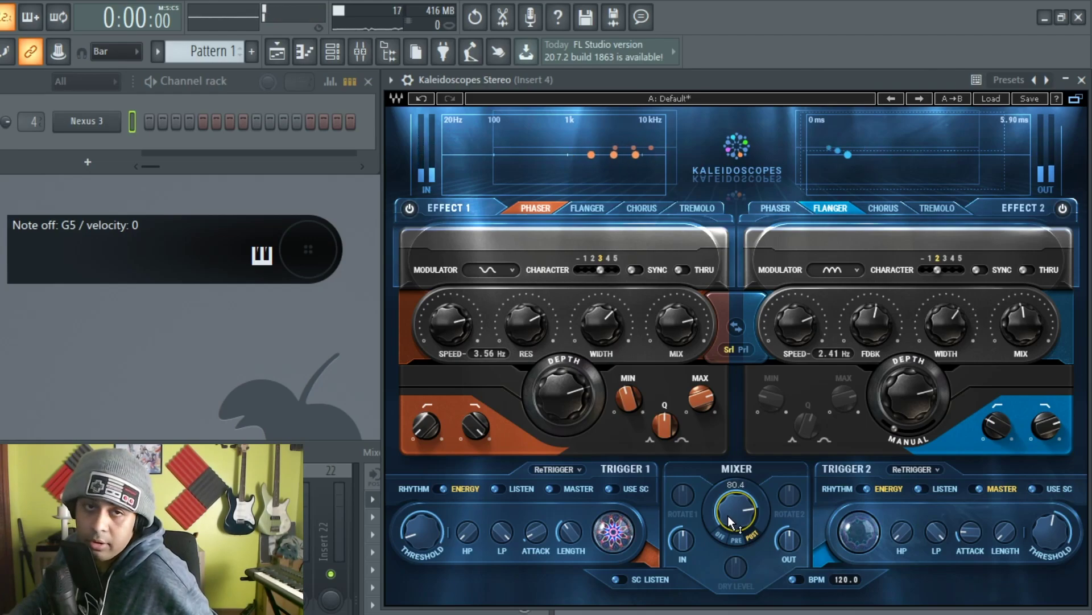
pyautogui.click(720, 536)
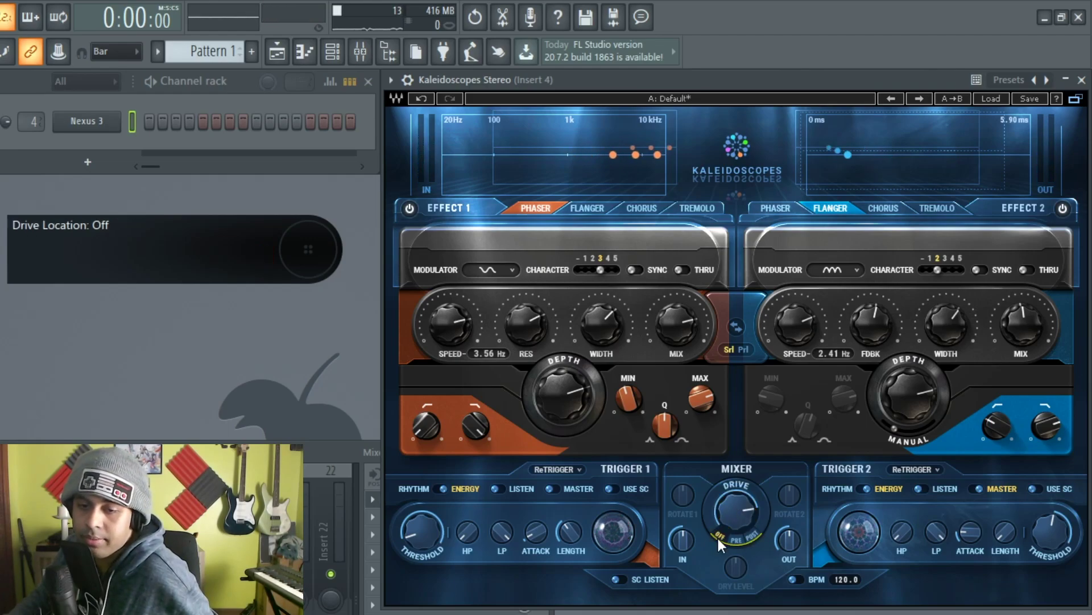
# - Set the mixer input level to -2.7 dB and raise the output level slightly
pyautogui.moveTo(683, 540)
pyautogui.mouseDown()
pyautogui.moveTo(682, 570)
pyautogui.moveTo(683, 545)
pyautogui.mouseUp()
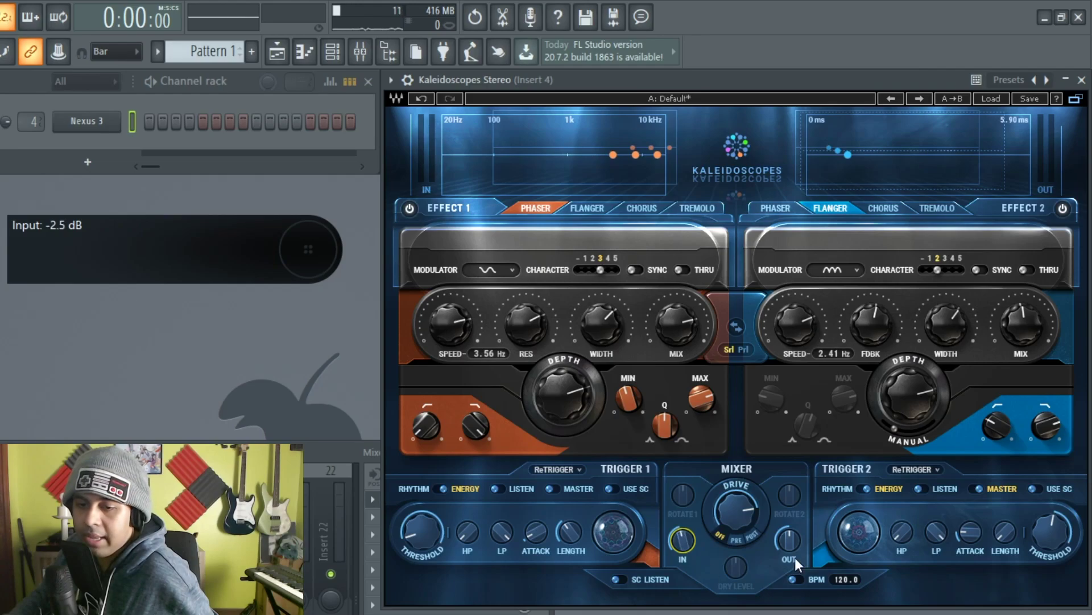
pyautogui.moveTo(790, 539); pyautogui.dragTo(790, 546)
pyautogui.moveTo(675, 540); pyautogui.dragTo(675, 542)
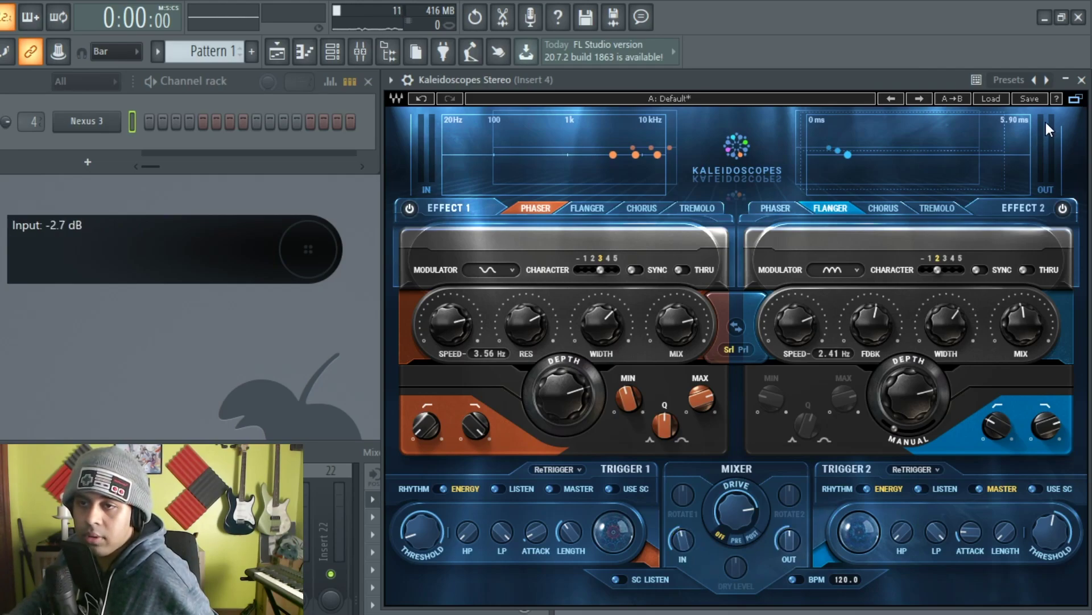
pyautogui.moveTo(789, 540)
pyautogui.mouseDown()
pyautogui.moveTo(788, 517)
pyautogui.moveTo(789, 530)
pyautogui.mouseUp()
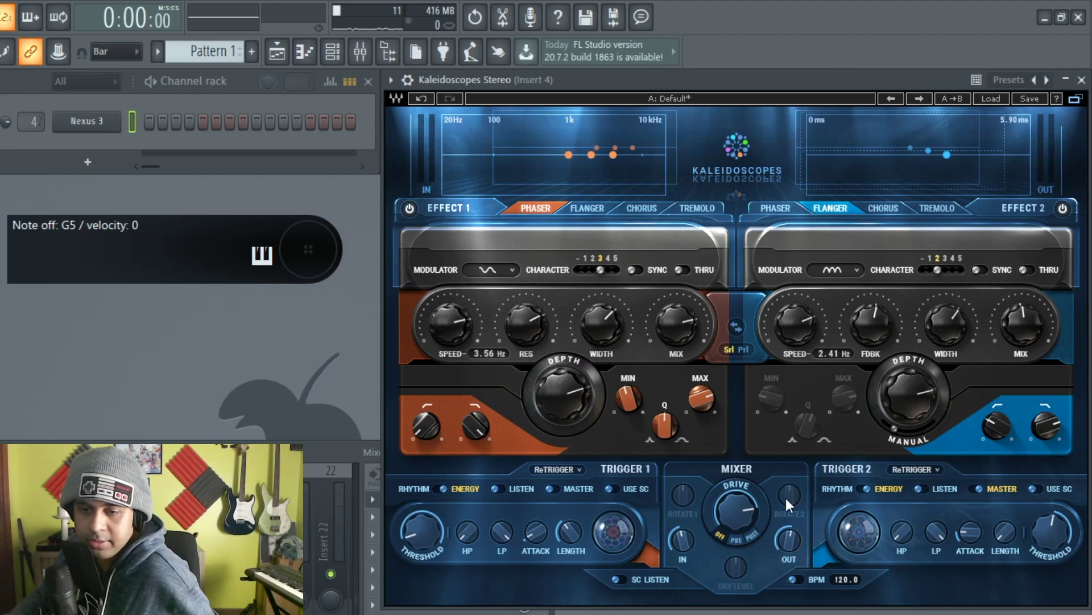
# - Switch the effect routing to parallel, and try Rotate 1 at 20.9 and -10.8 with Rotate 2 raised
pyautogui.click(748, 350)
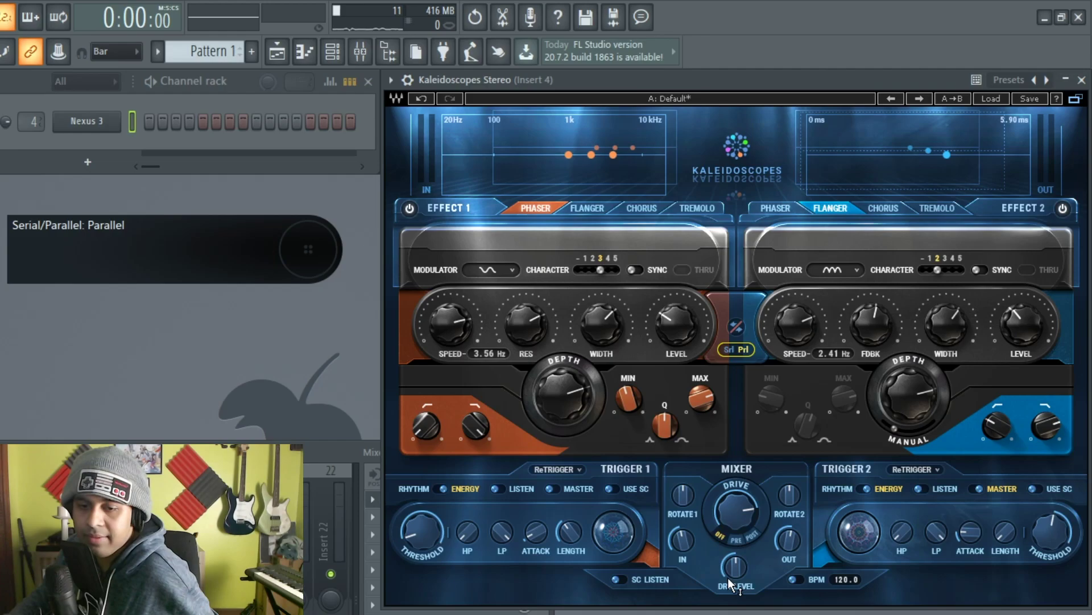
pyautogui.moveTo(685, 499)
pyautogui.mouseDown()
pyautogui.moveTo(686, 510)
pyautogui.moveTo(685, 487)
pyautogui.mouseUp()
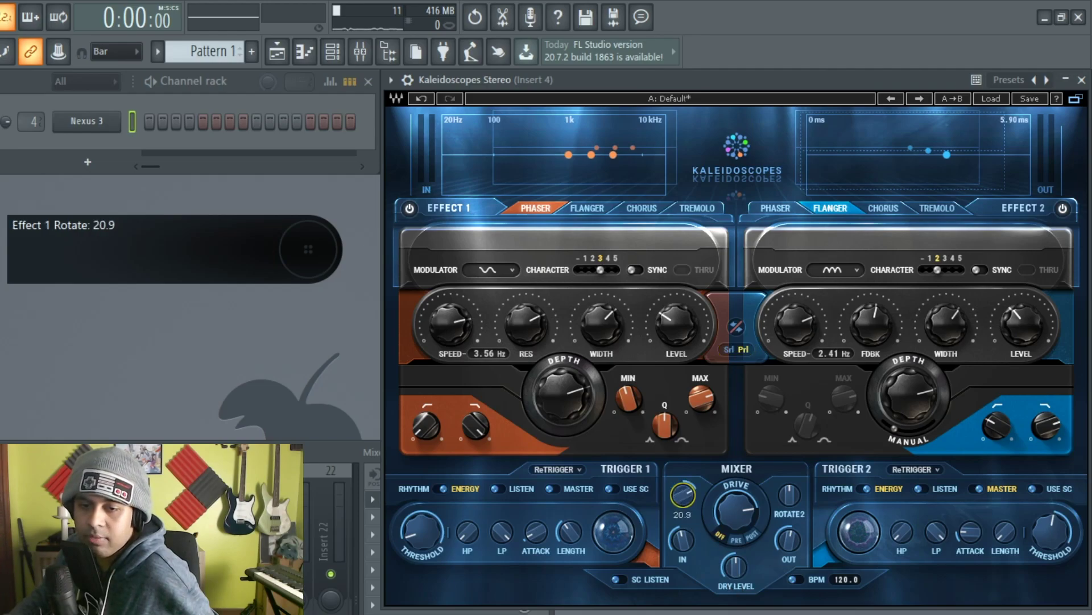
pyautogui.moveTo(790, 496); pyautogui.dragTo(790, 481)
pyautogui.moveTo(683, 496); pyautogui.dragTo(684, 506)
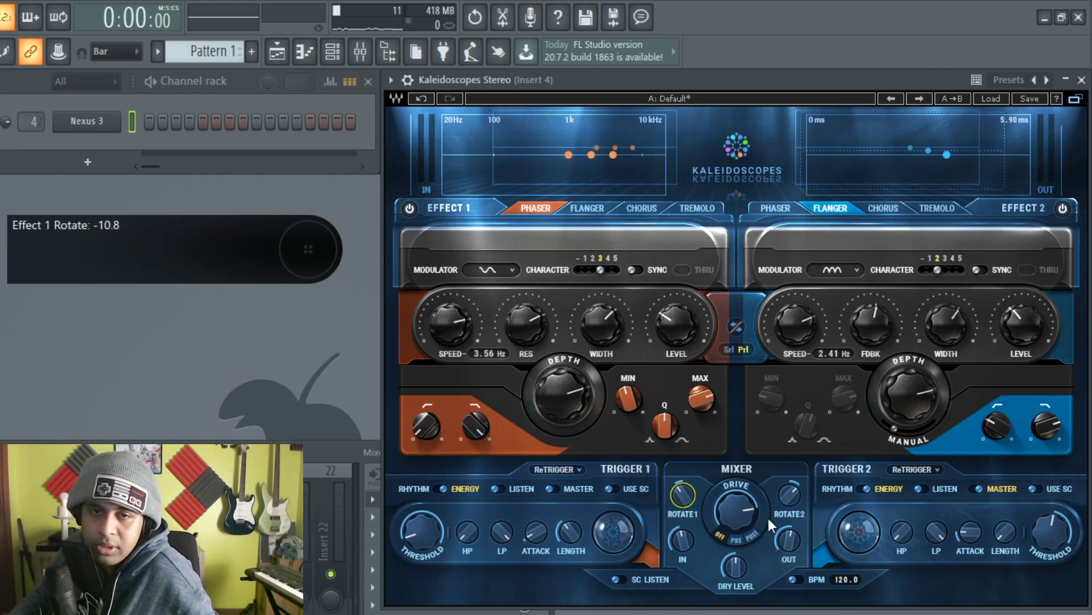
pyautogui.moveTo(683, 495); pyautogui.dragTo(683, 485)
# - Raise the dry level and sweep Rotate 1 and Rotate 2 up and down on played notes, trying Rotate 1 at 10.1 and 30.1
pyautogui.moveTo(734, 571)
pyautogui.mouseDown()
pyautogui.moveTo(734, 603)
pyautogui.moveTo(734, 535)
pyautogui.moveTo(735, 603)
pyautogui.moveTo(735, 535)
pyautogui.moveTo(735, 564)
pyautogui.moveTo(735, 554)
pyautogui.mouseUp()
pyautogui.moveTo(686, 492); pyautogui.dragTo(689, 521)
pyautogui.moveTo(777, 491); pyautogui.dragTo(777, 498)
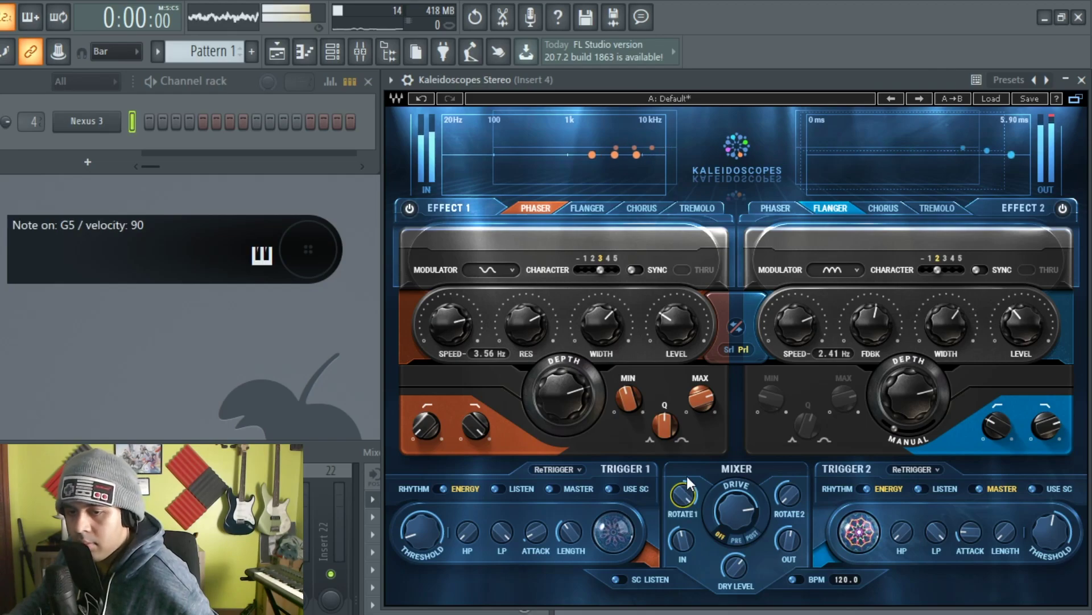
pyautogui.moveTo(686, 493); pyautogui.dragTo(686, 463)
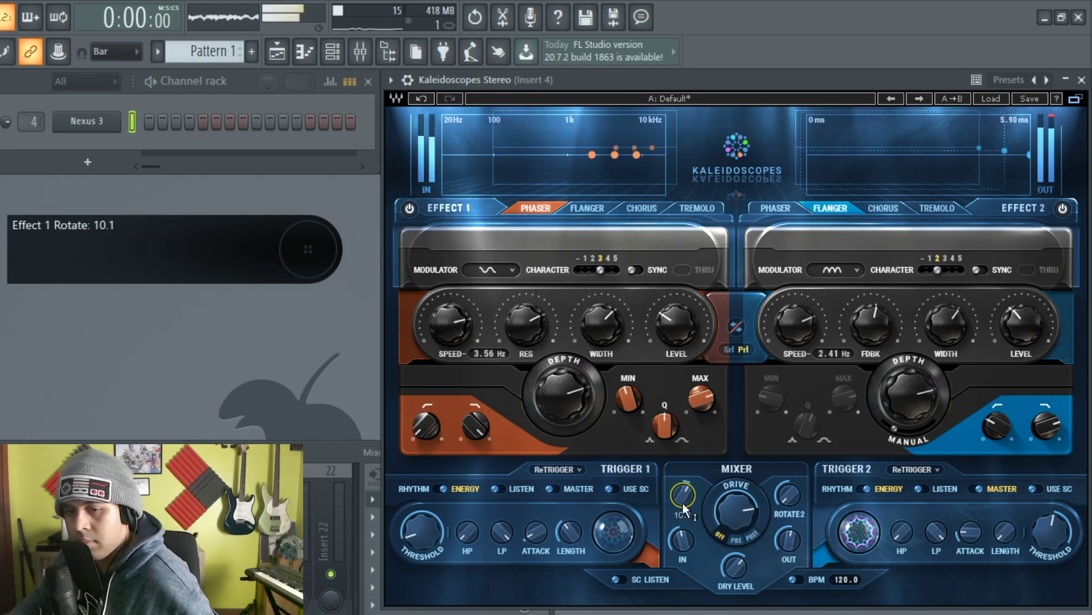
pyautogui.moveTo(786, 498); pyautogui.dragTo(786, 531)
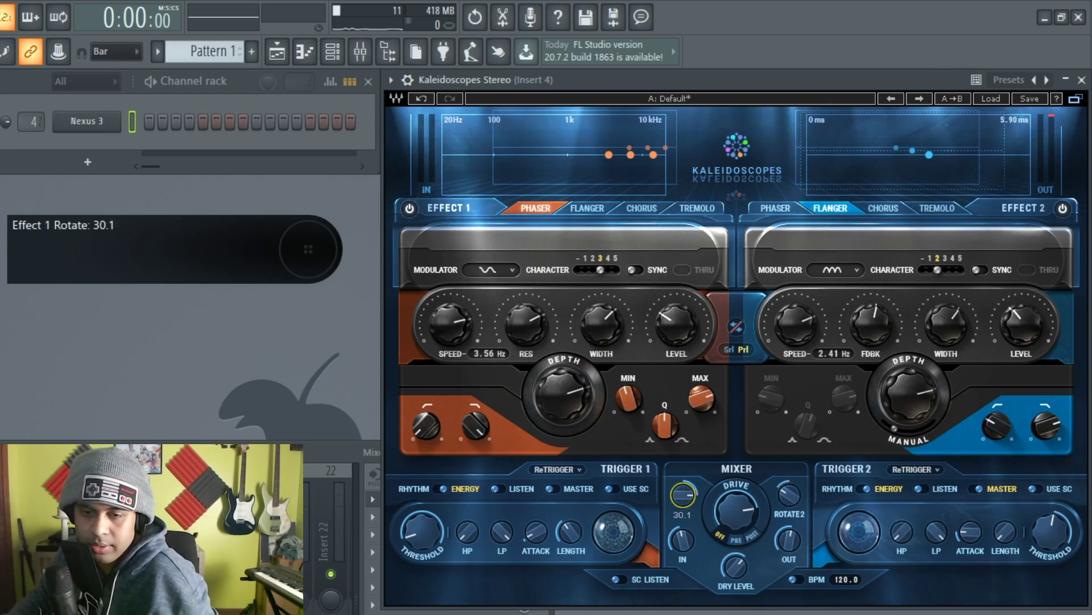
# - Try project tempos of 69 and 58 BPM against the plugin's BPM setting, leaving the tempo at 60 BPM
pyautogui.click(794, 579)
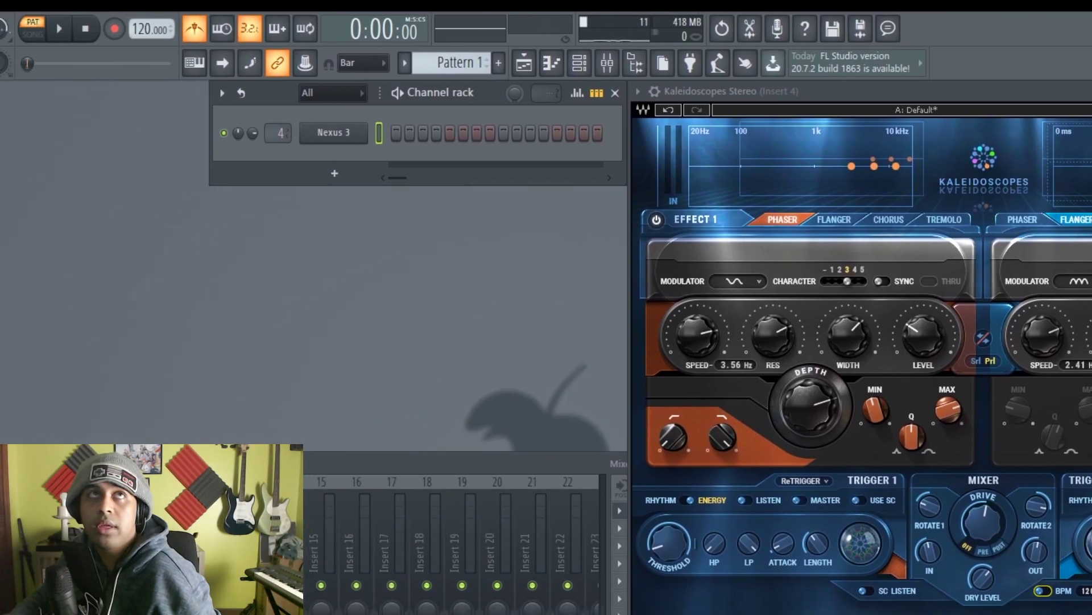
pyautogui.moveTo(152, 29); pyautogui.dragTo(153, 69)
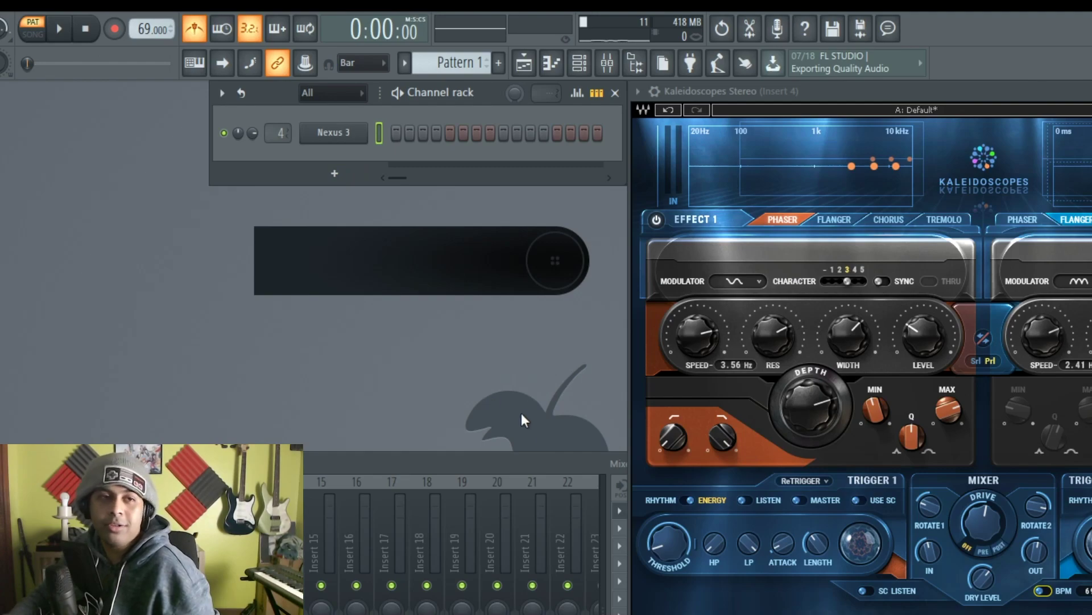
pyautogui.moveTo(146, 29); pyautogui.dragTo(146, 39)
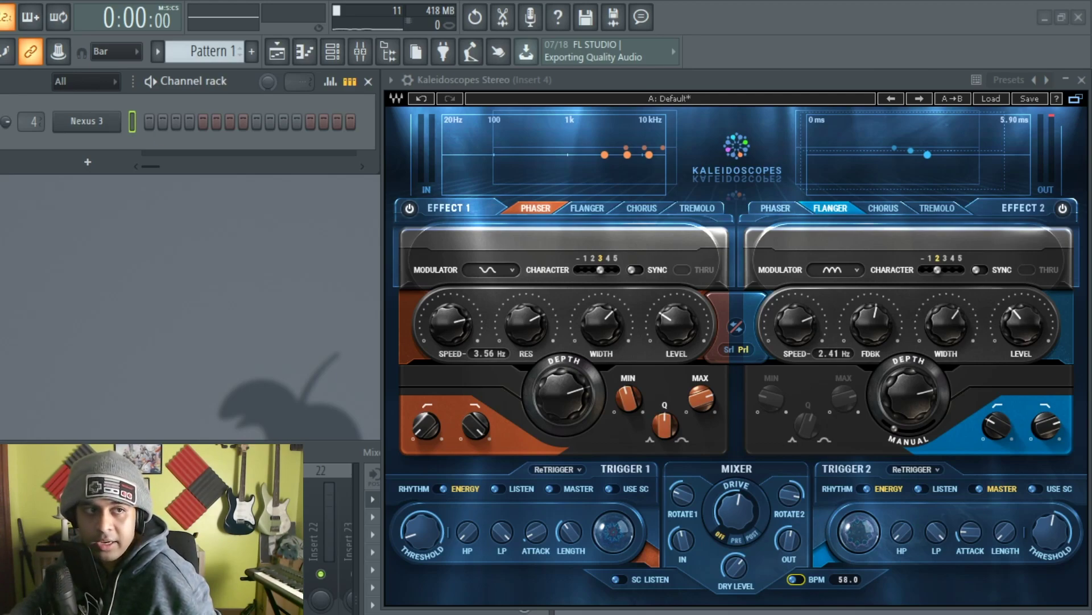
pyautogui.press('F1')
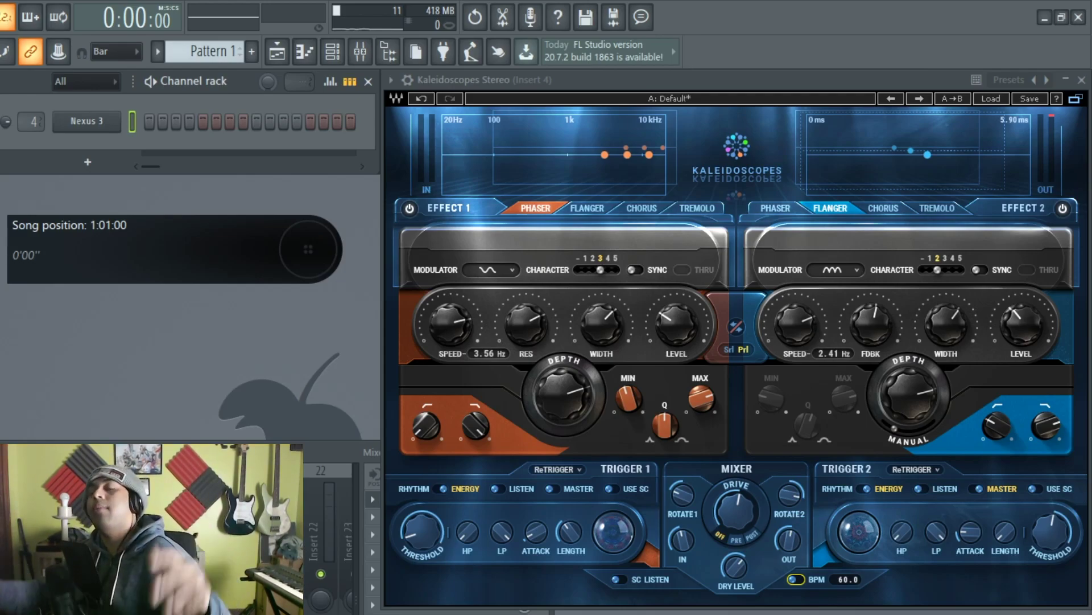
# - Switch SC Listen on and back off, and check the plugin wrapper's processing connections for sidechain inputs
pyautogui.click(618, 580)
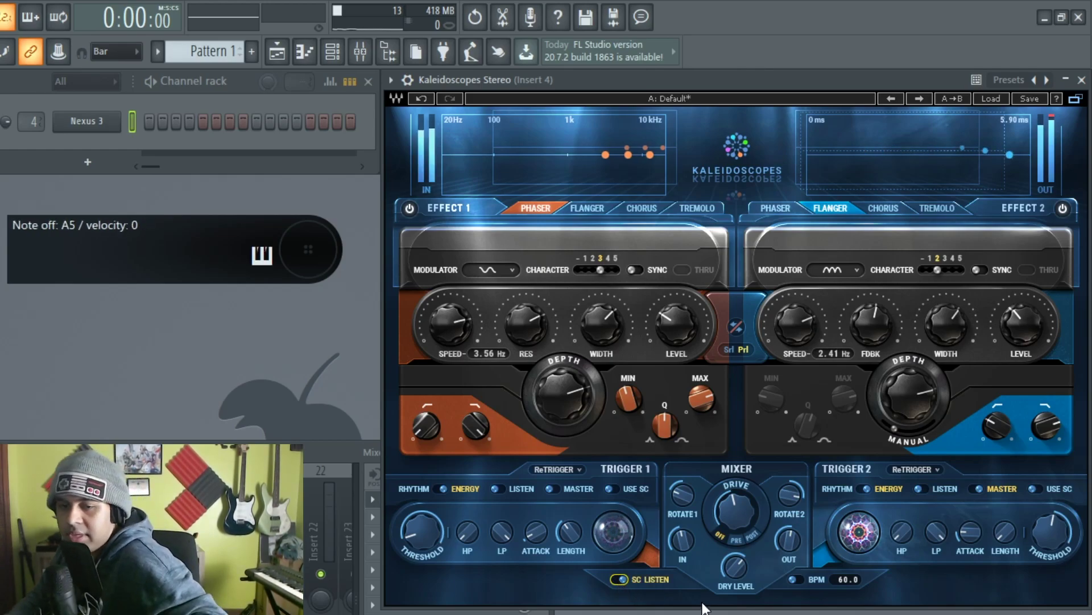
pyautogui.click(618, 582)
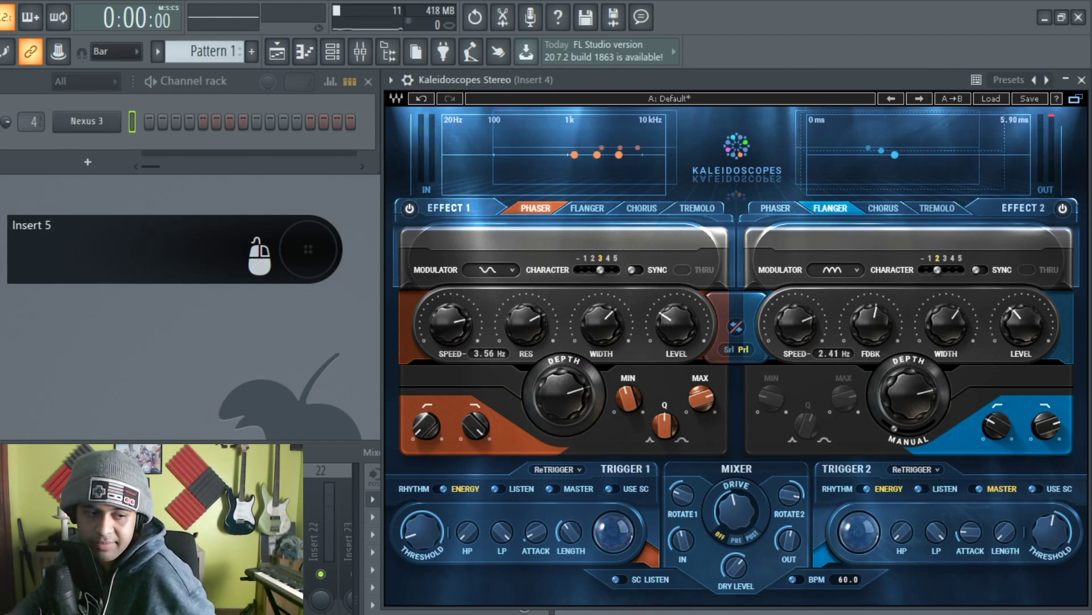
pyautogui.click(1, 613)
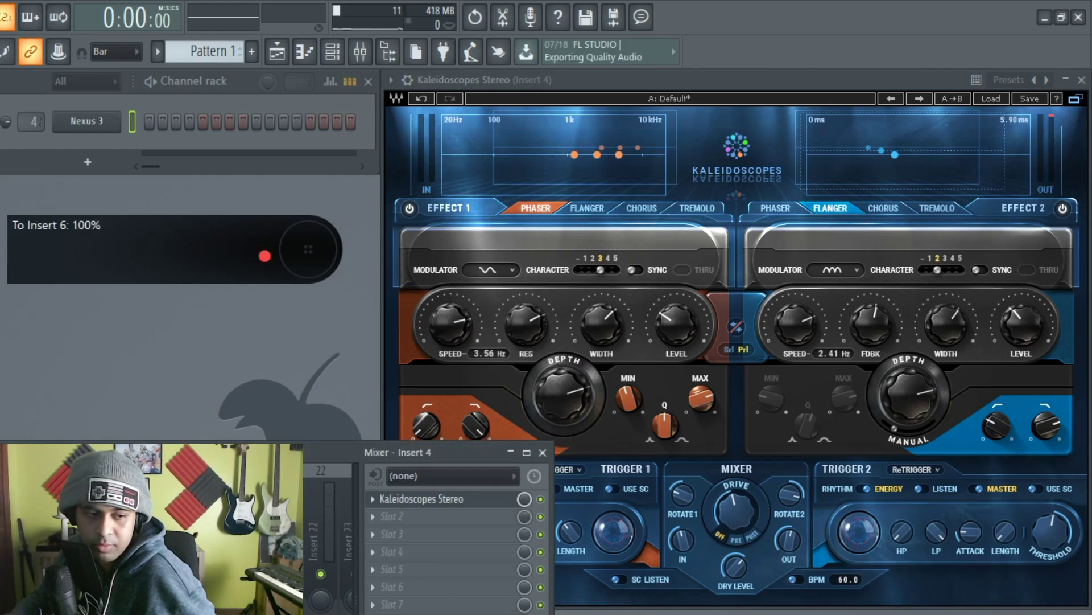
pyautogui.click(408, 80)
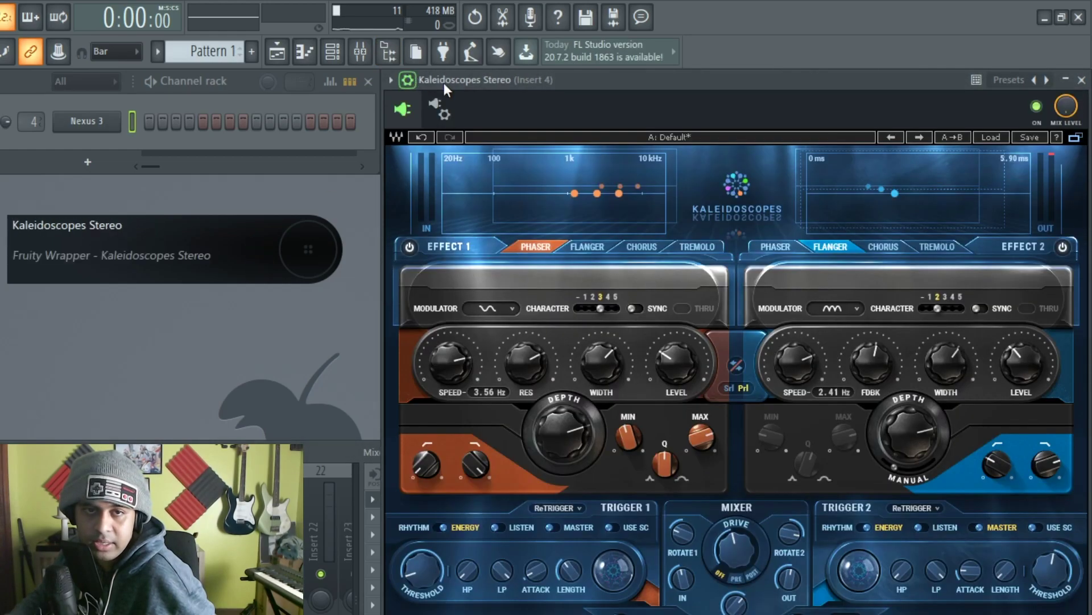
pyautogui.click(444, 111)
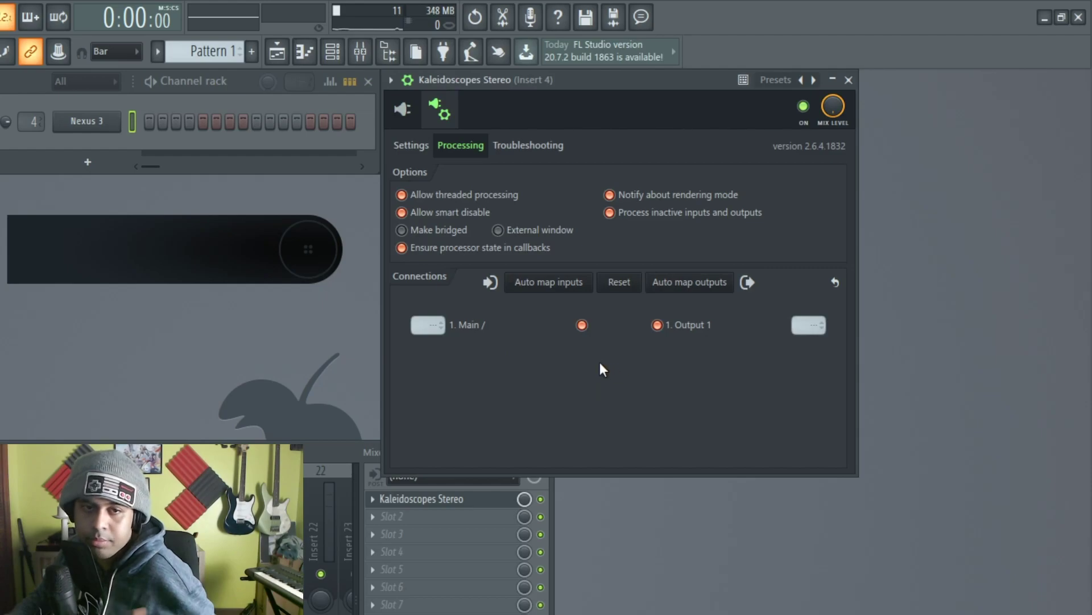
pyautogui.click(408, 80)
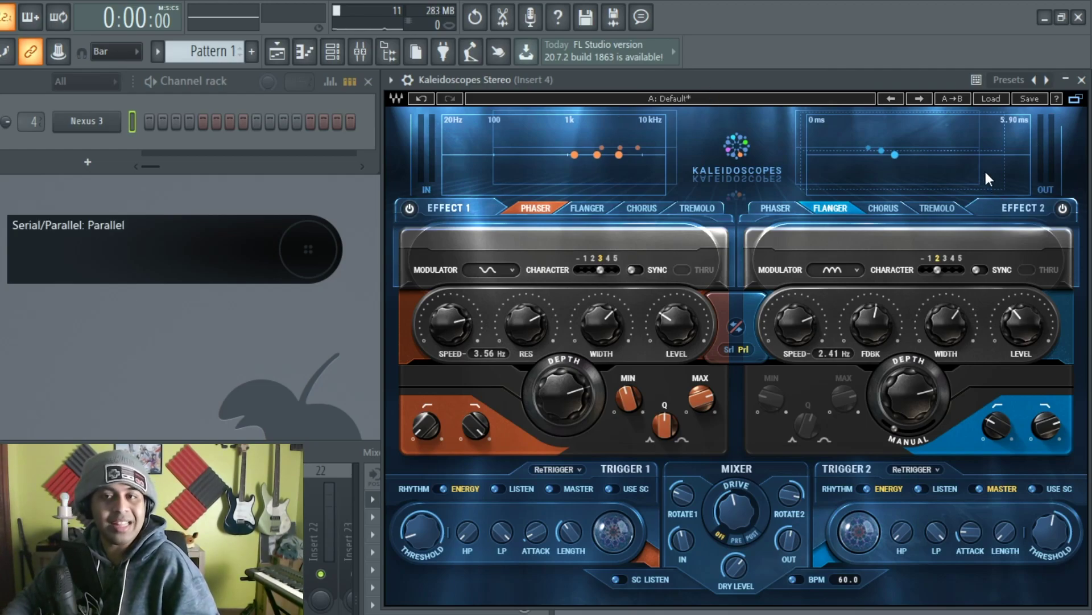
# - Load the LoFi factory preset and audition the following presets on played notes, from Dynamic Flazer 1- Trigger and MegaFlange 1 through Trigger Chorus Drums
pyautogui.click(1007, 98)
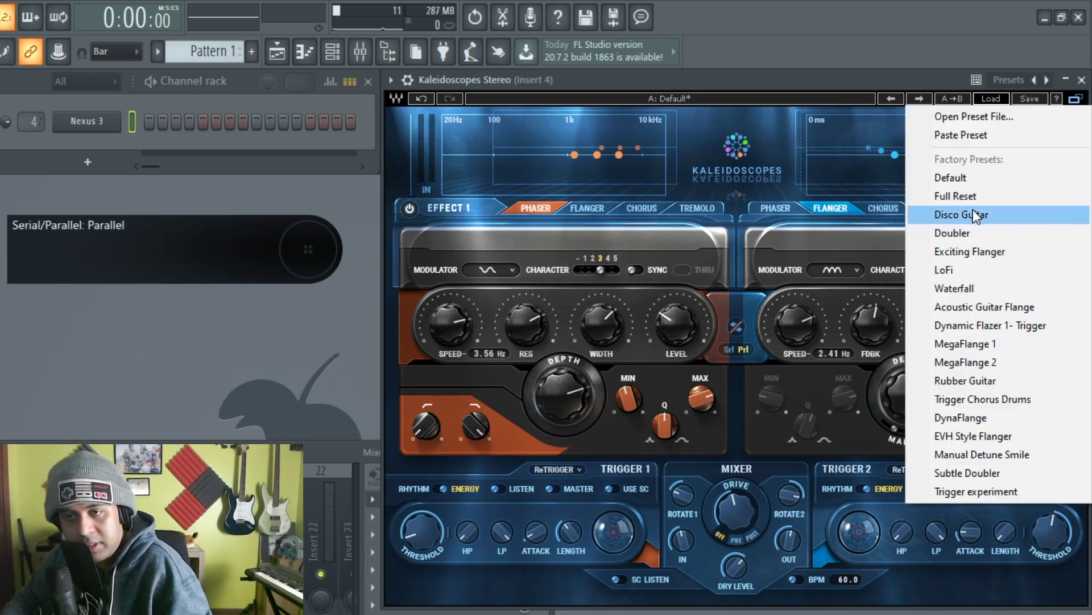
pyautogui.click(974, 268)
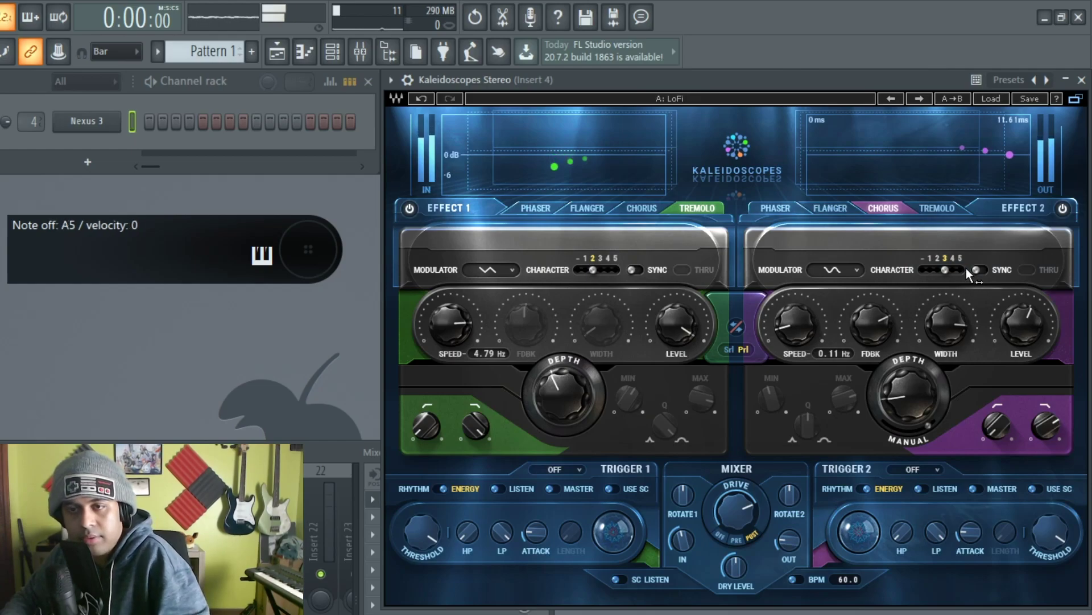
pyautogui.click(918, 98)
pyautogui.click(919, 98)
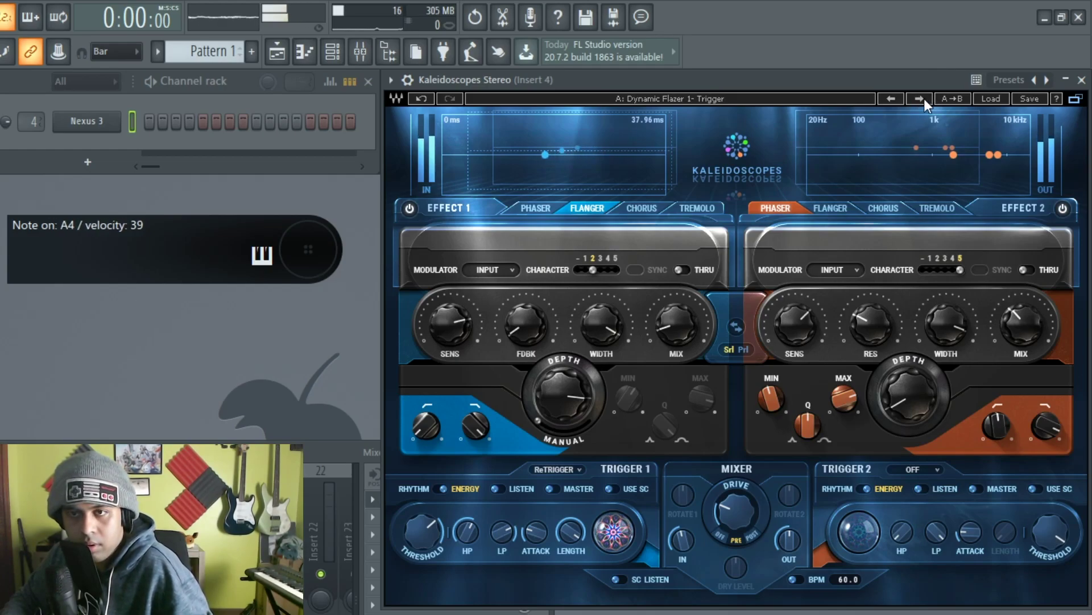
pyautogui.click(924, 98)
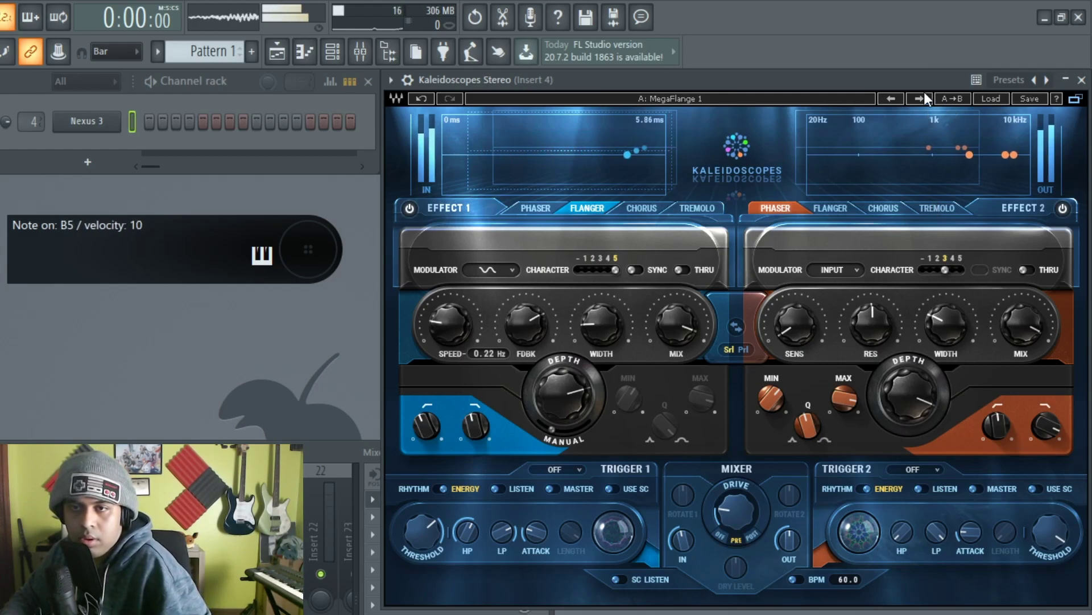
pyautogui.click(917, 101)
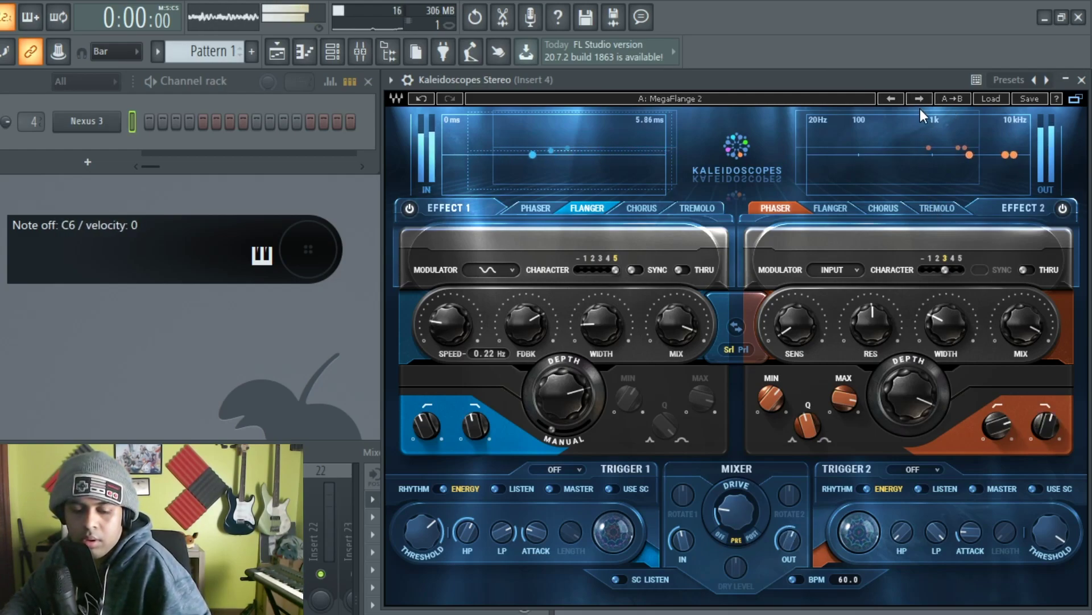
pyautogui.click(925, 98)
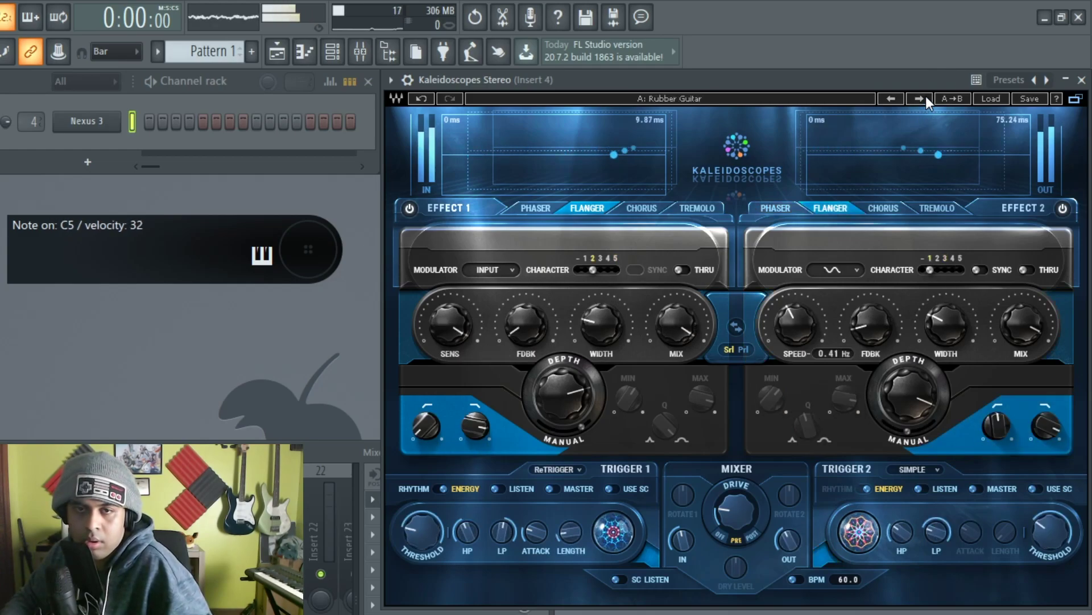
pyautogui.click(925, 98)
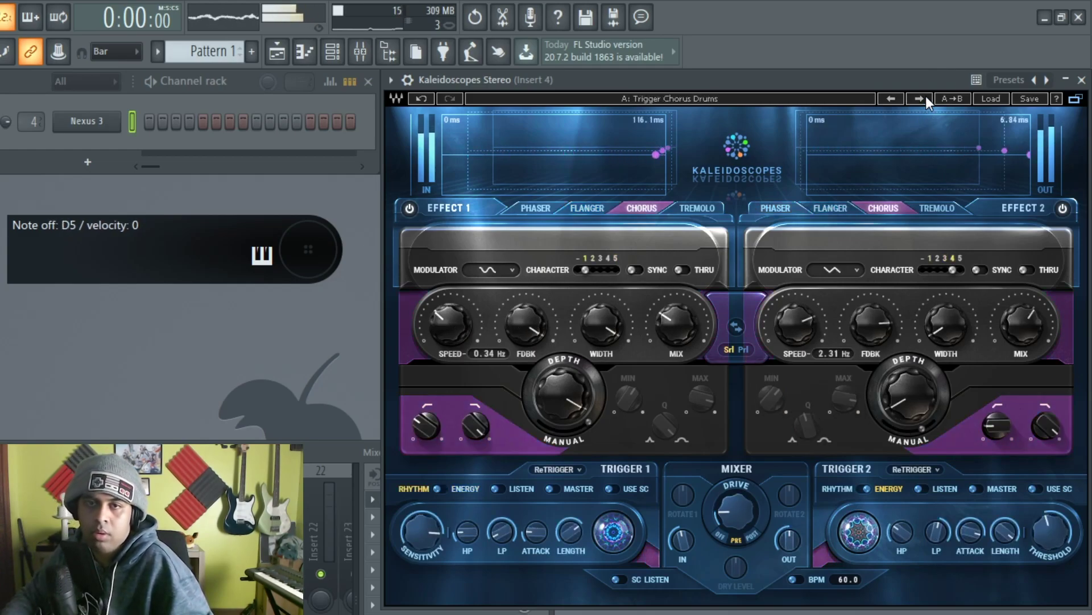